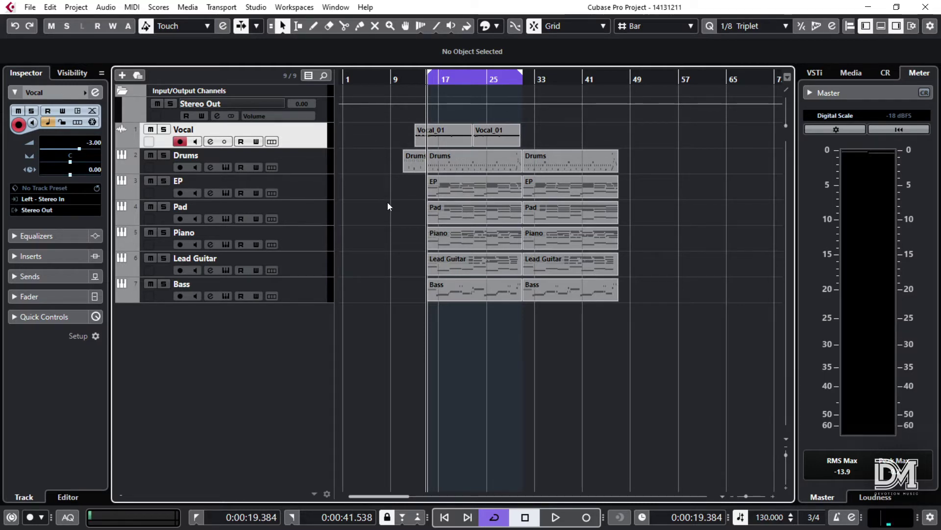
- Solo the Vocal track, play it back on its own, and unsolo it after stopping
key(s)
key(space)
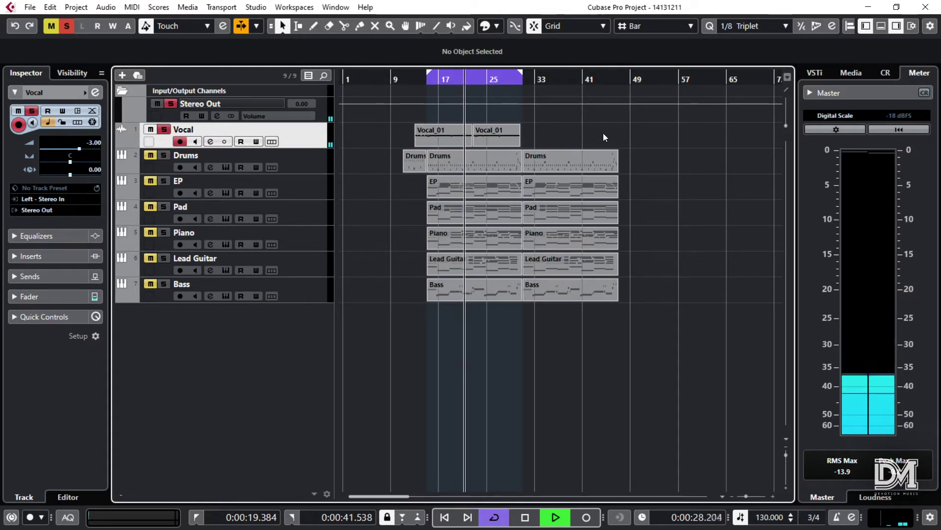
key(space)
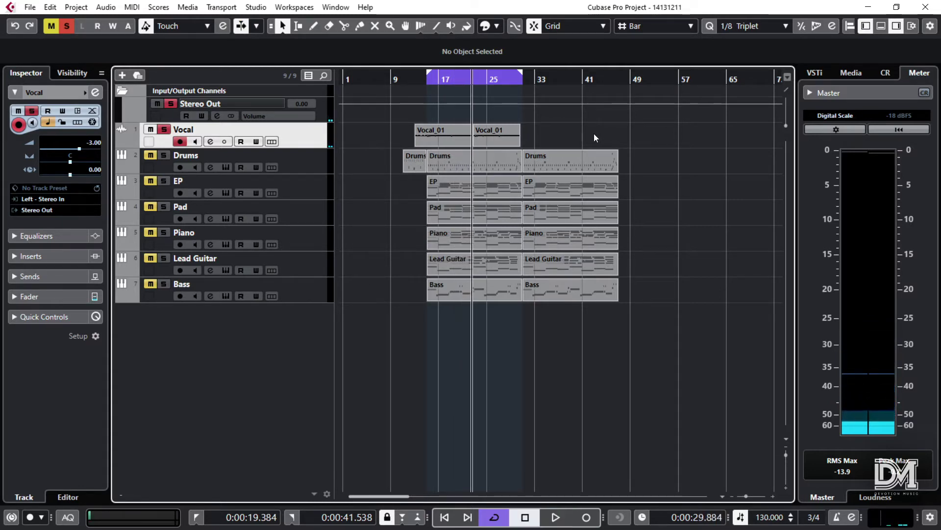
key(s)
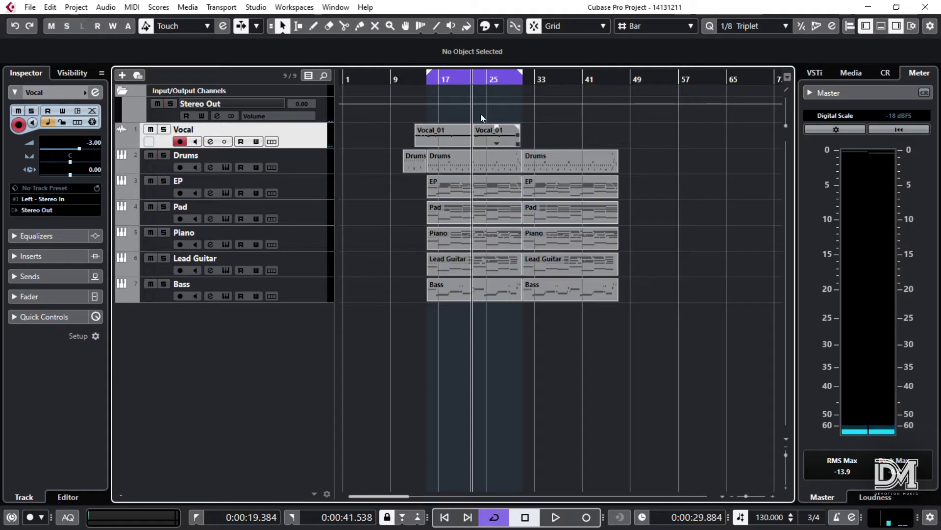
- Play the full mix from just before the vocal's entry to hear how the vocal sits against the instruments
click(415, 80)
key(space)
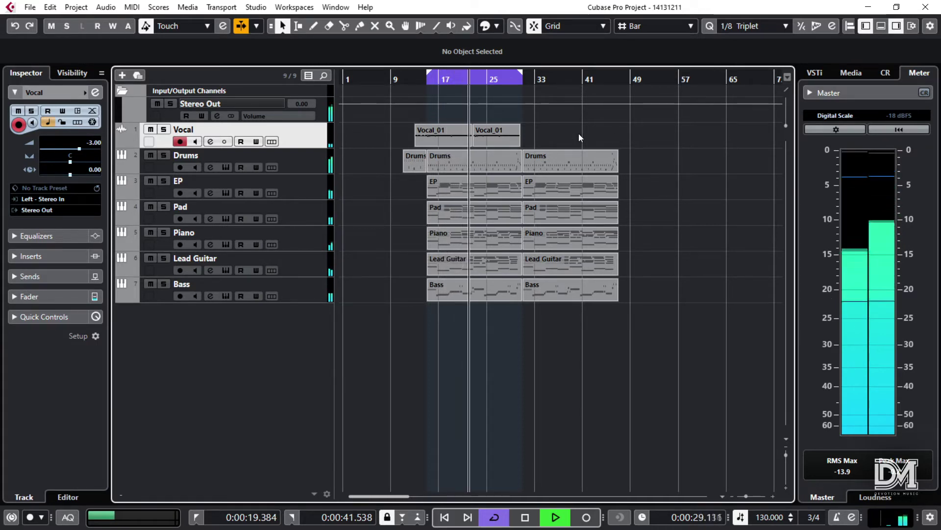
key(space)
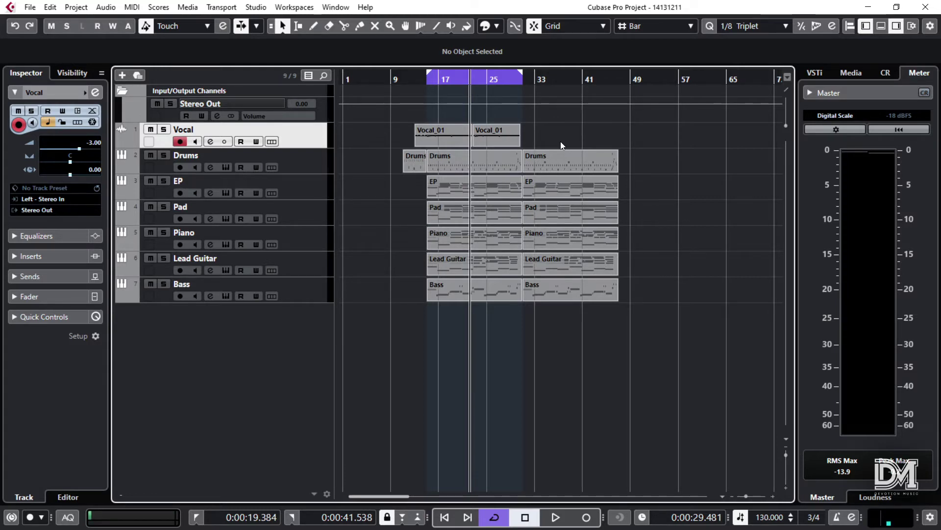
- Select both Vocal_01 events and raise their volume to 10 dB
drag(384, 141, 540, 137)
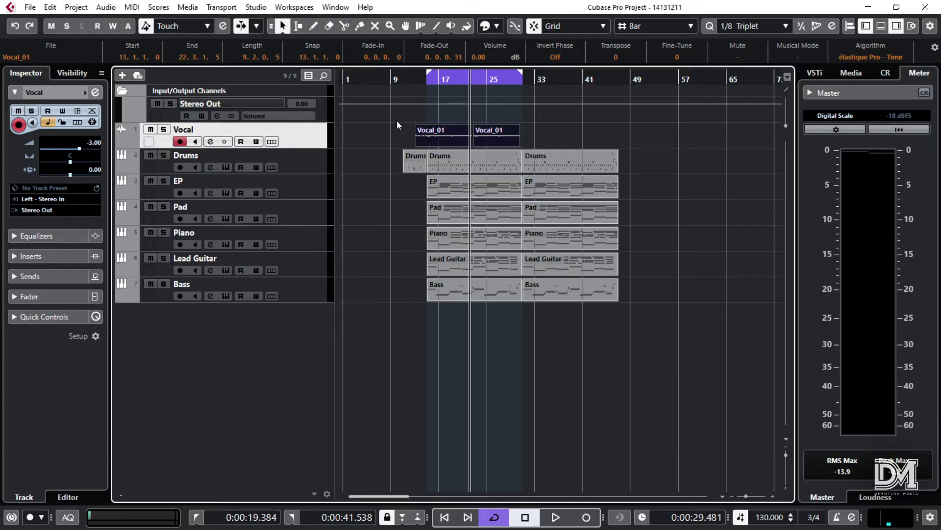
drag(399, 121, 541, 152)
drag(392, 147, 513, 86)
scroll(485, 62, up, 5)
scroll(486, 62, up, 5)
- Play the mix again from before the vocal's entry to hear the louder vocal against the instruments
click(412, 80)
key(space)
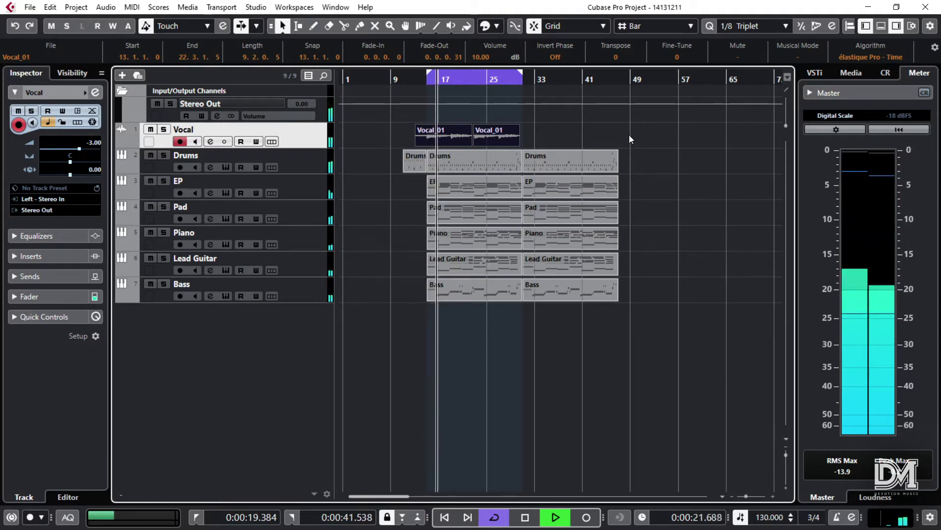
click(554, 131)
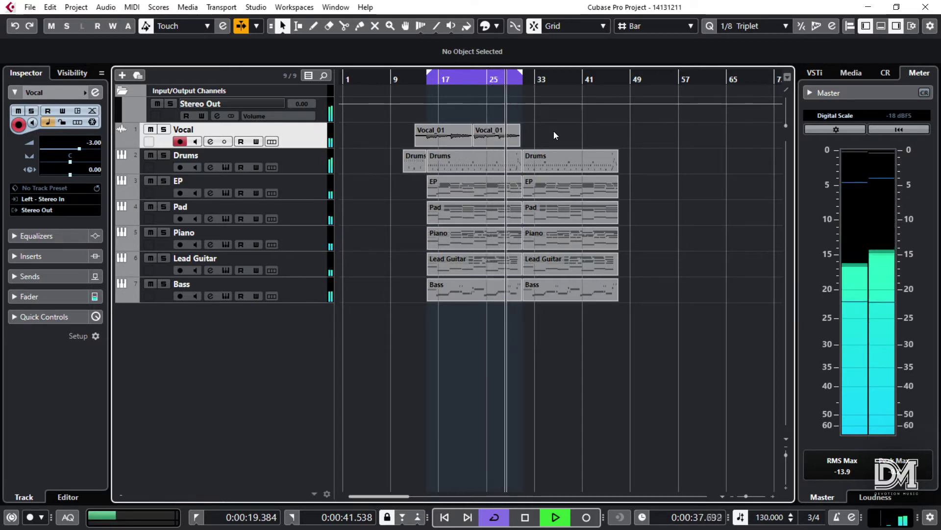
key(space)
- Reset the volume of both Vocal_01 events to 0 dB
drag(554, 131, 379, 138)
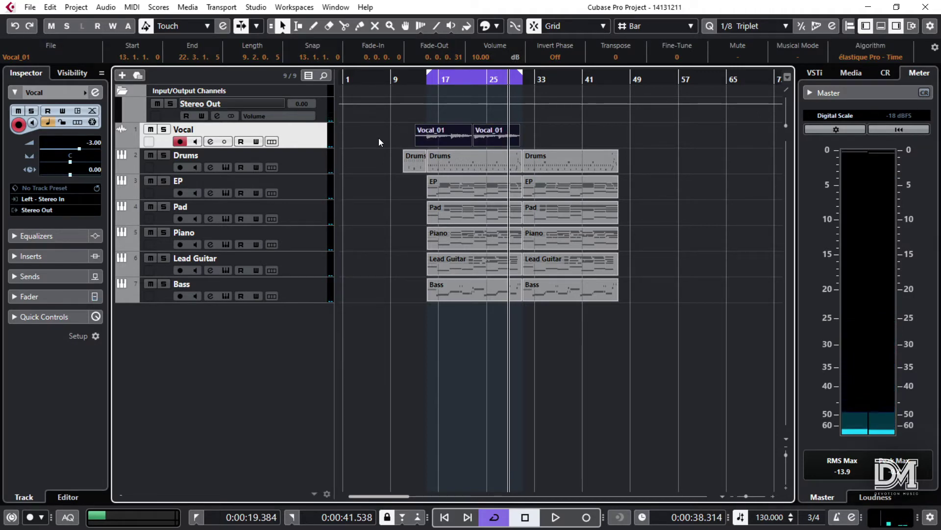
click(379, 139)
drag(387, 135, 542, 129)
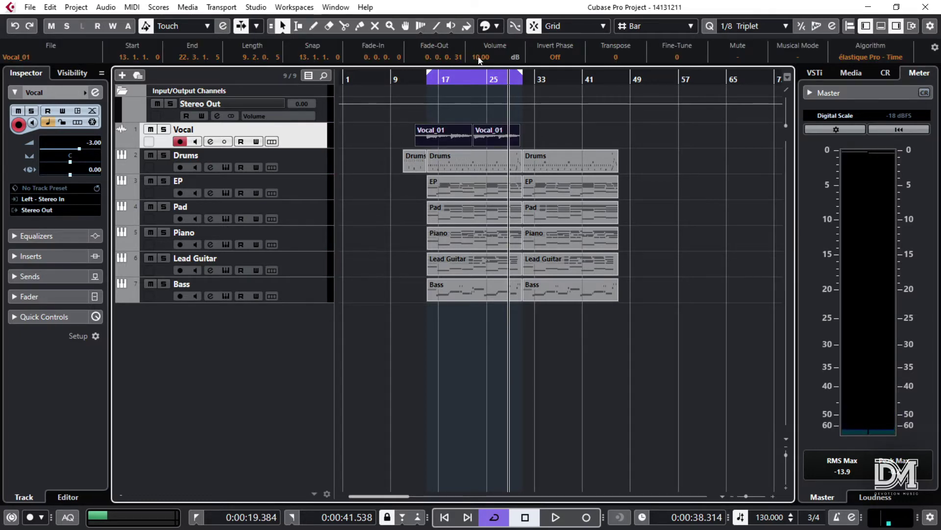
scroll(480, 60, down, 5)
click(595, 133)
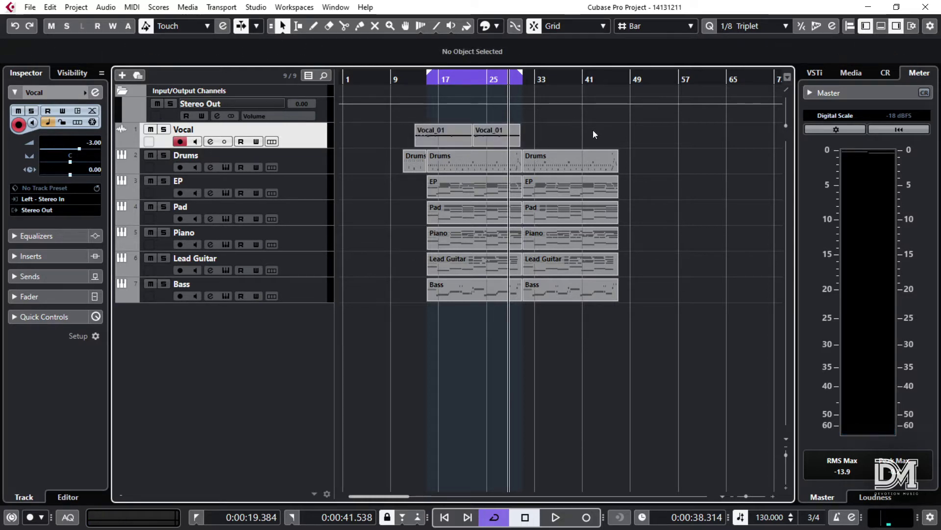
- Solo the Vocal track and try raising the volume of both its events
key(s)
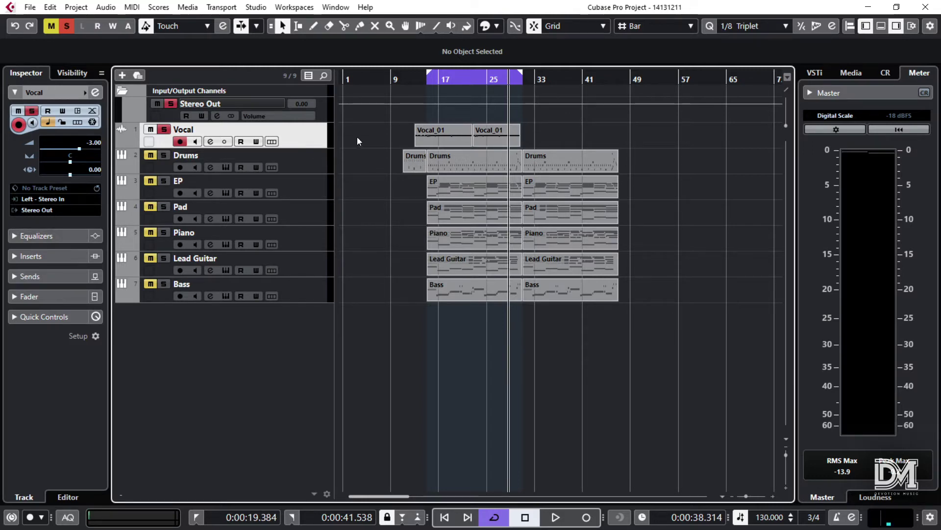
drag(395, 126, 523, 143)
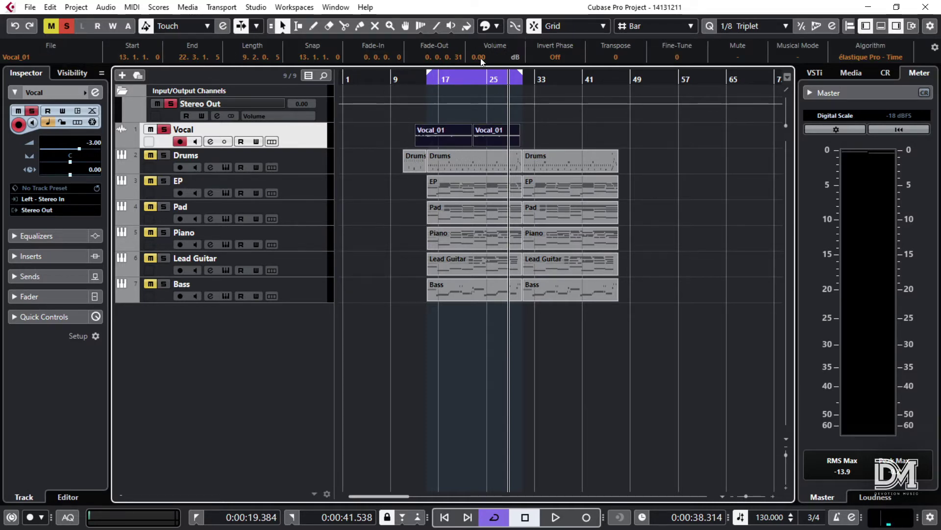
scroll(486, 61, up, 10)
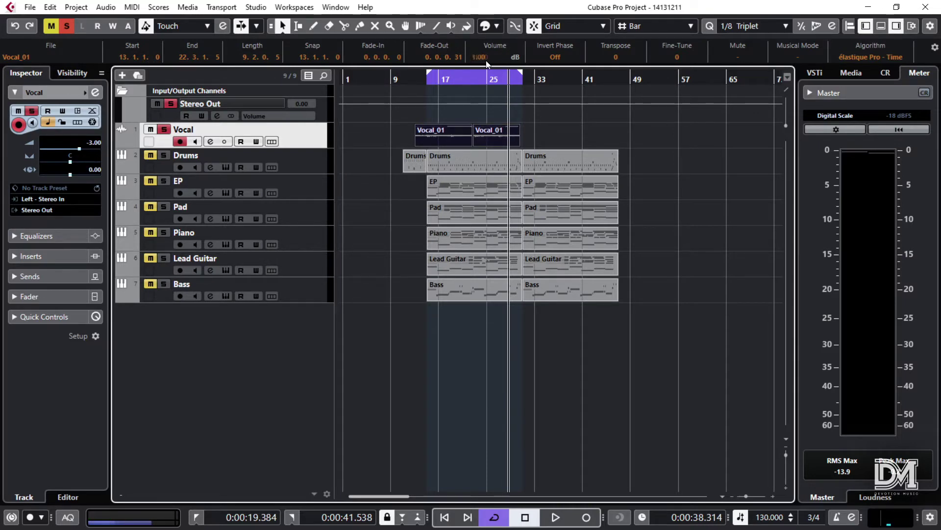
click(369, 137)
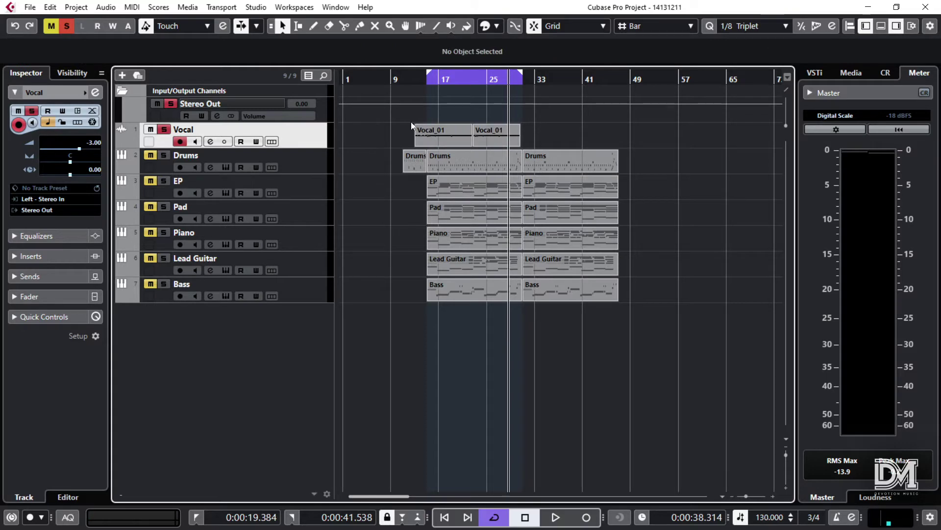
- Hide the Equalizers section from the Vocal track's settings and show it again
click(55, 257)
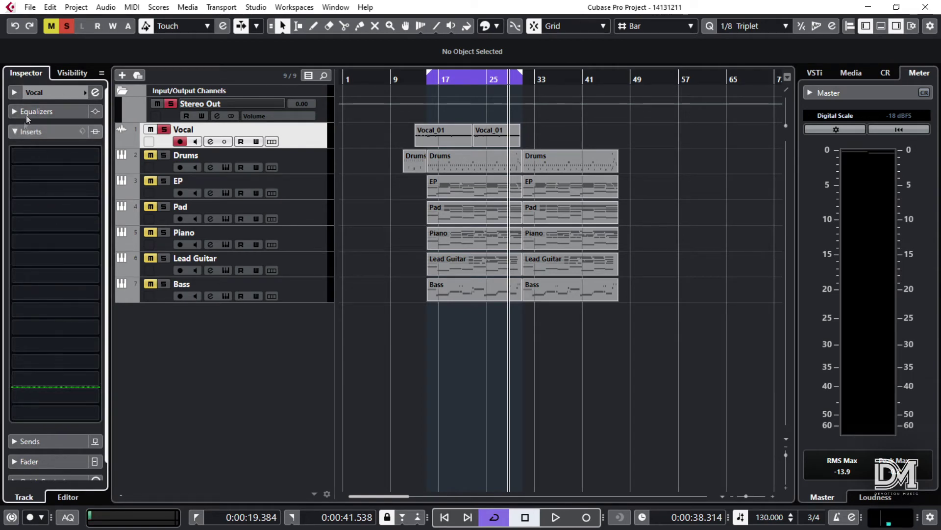
click(40, 91)
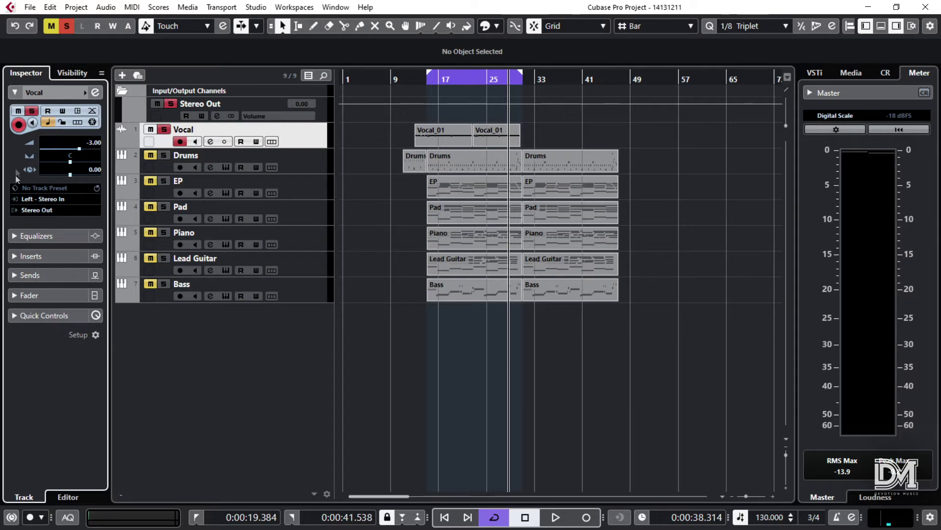
right_click(33, 238)
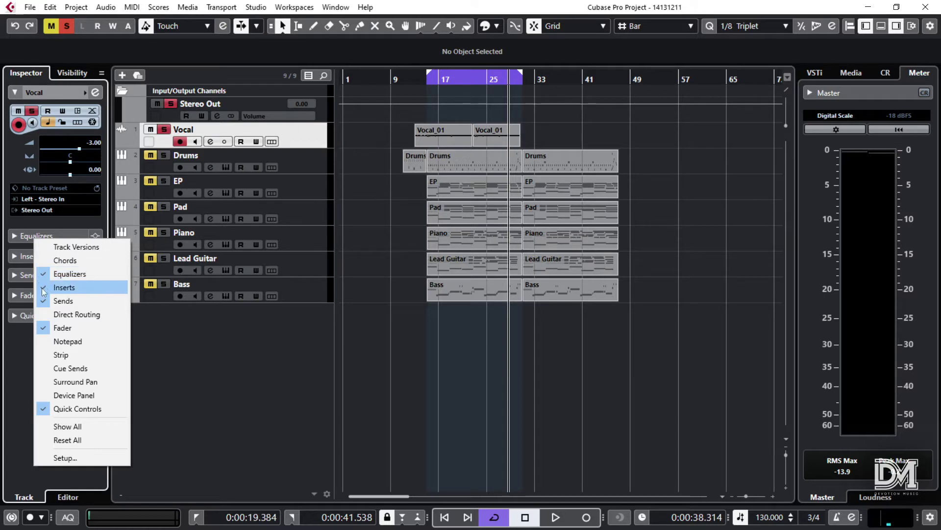
click(40, 274)
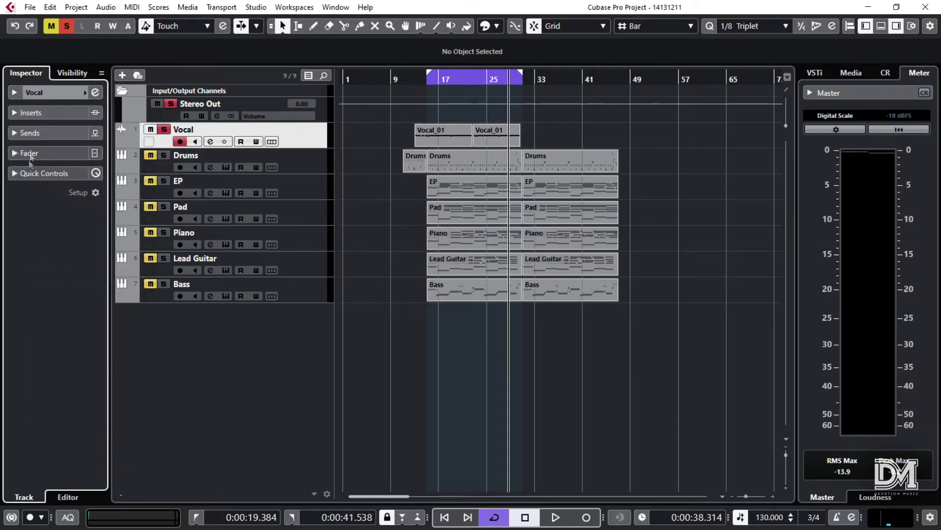
right_click(37, 97)
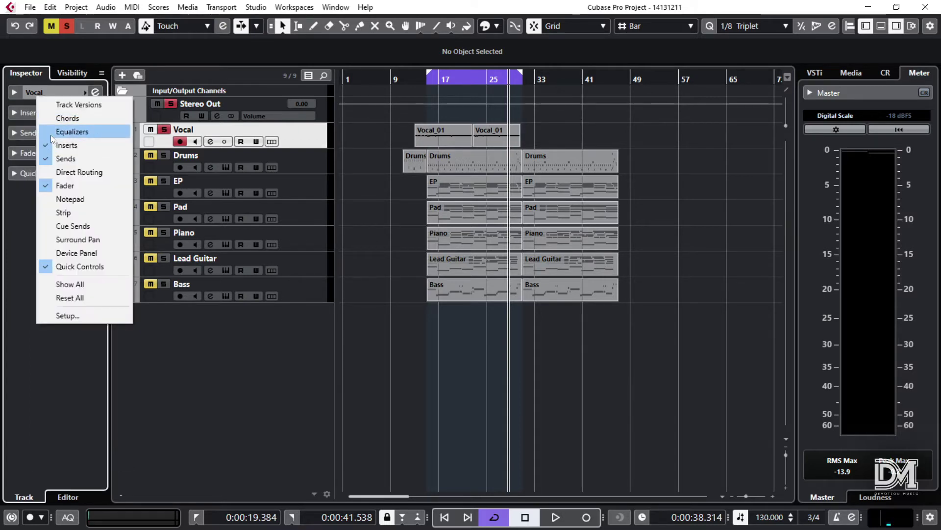
click(48, 132)
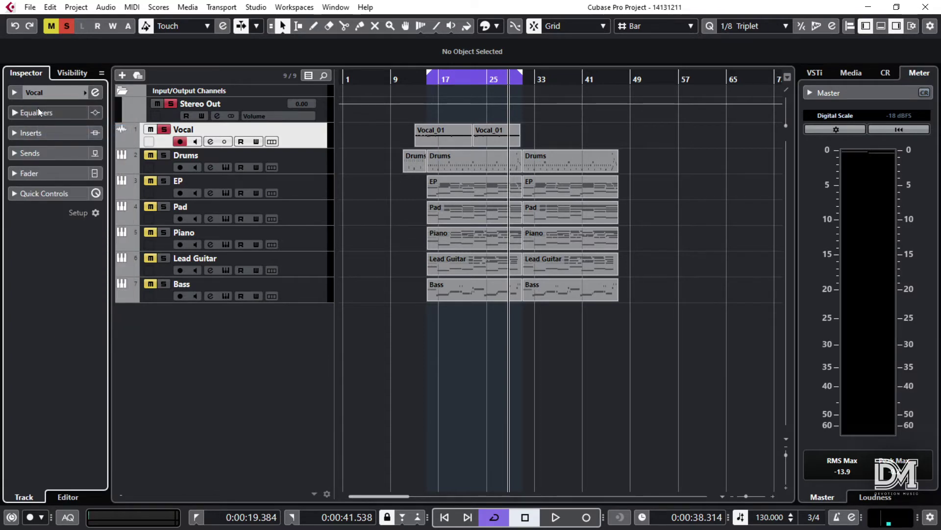
- Expand the Vocal track's Equalizers section to view its four bands, and return to the basic track settings
right_click(37, 109)
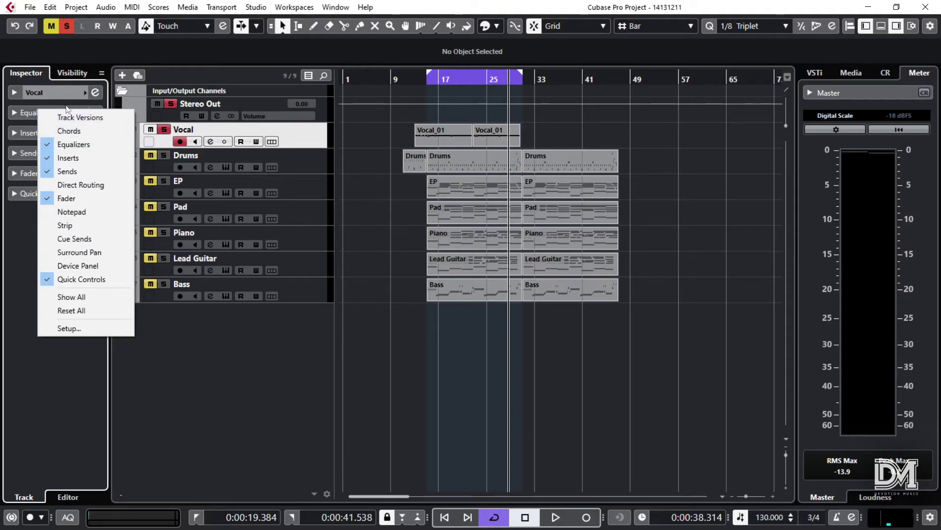
click(49, 93)
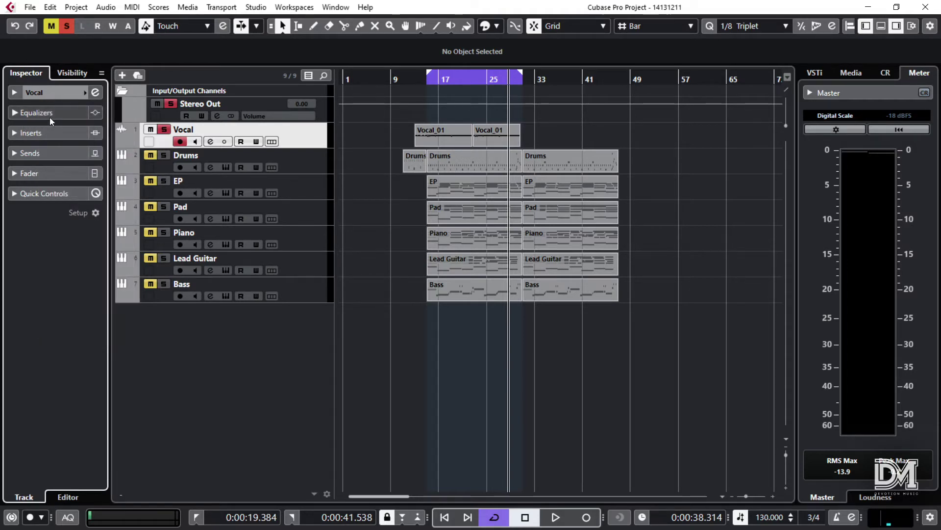
click(49, 117)
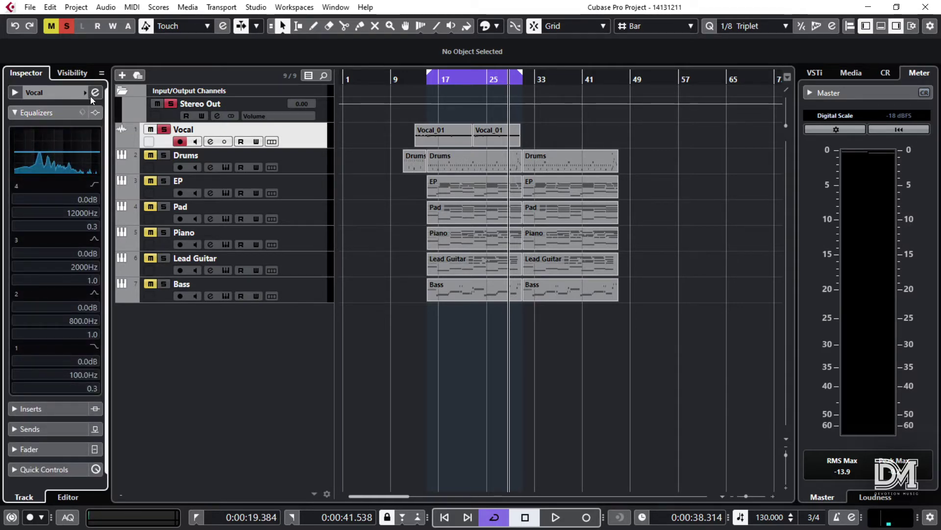
click(73, 95)
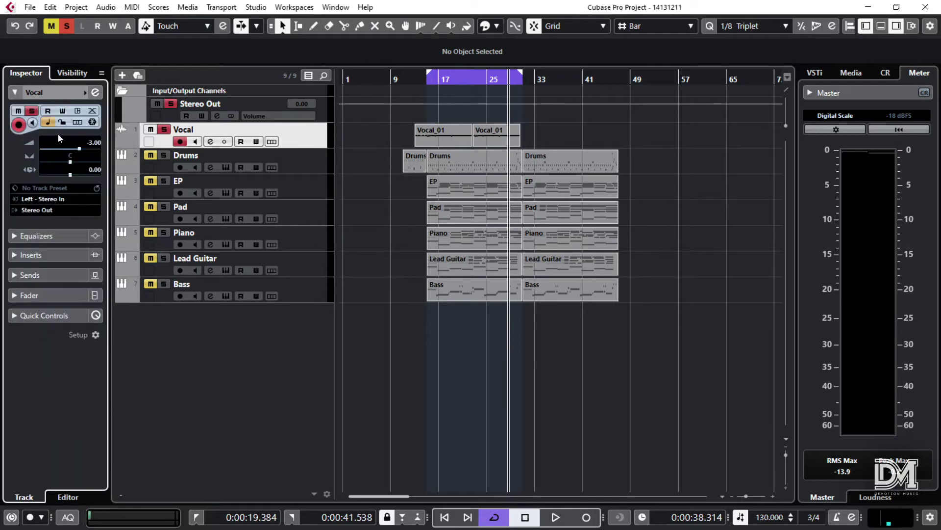
- Open the Vocal track's channel settings with the Equalizer view and play the vocal briefly to examine its frequency spectrum
click(97, 92)
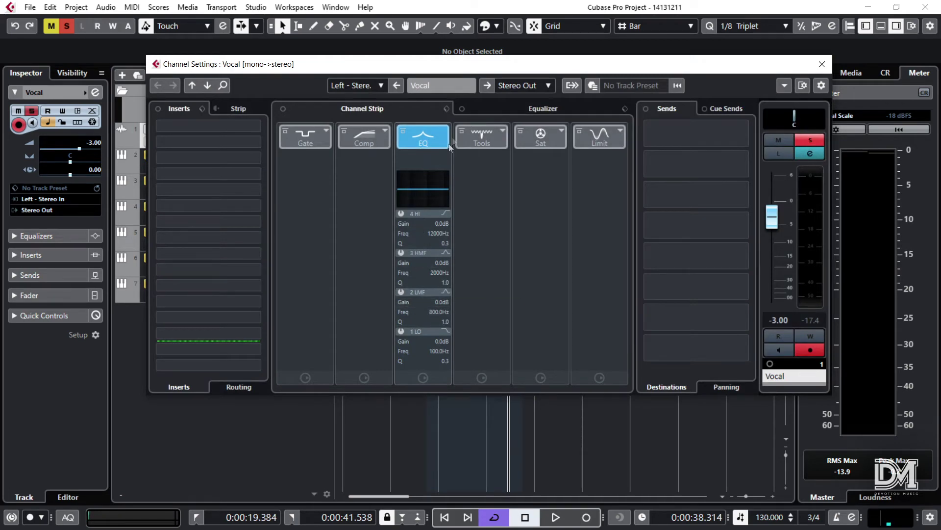
click(484, 111)
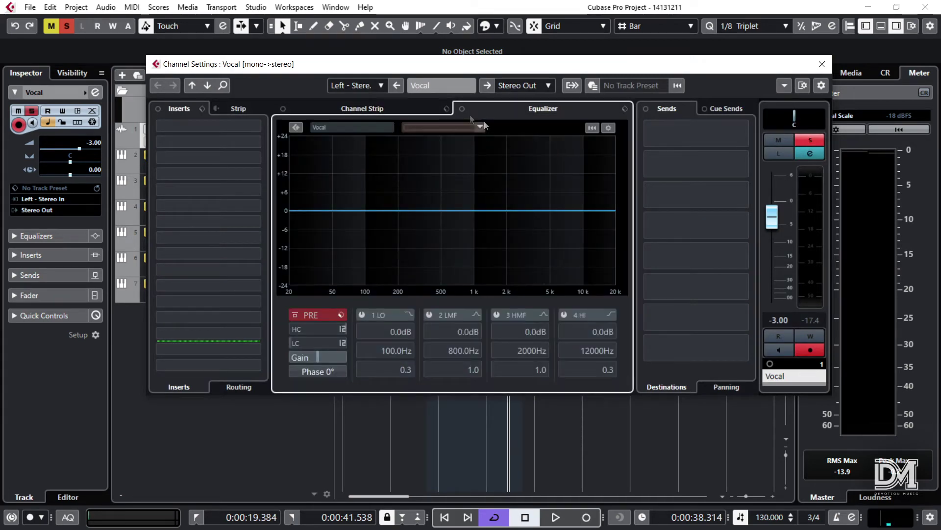
click(438, 109)
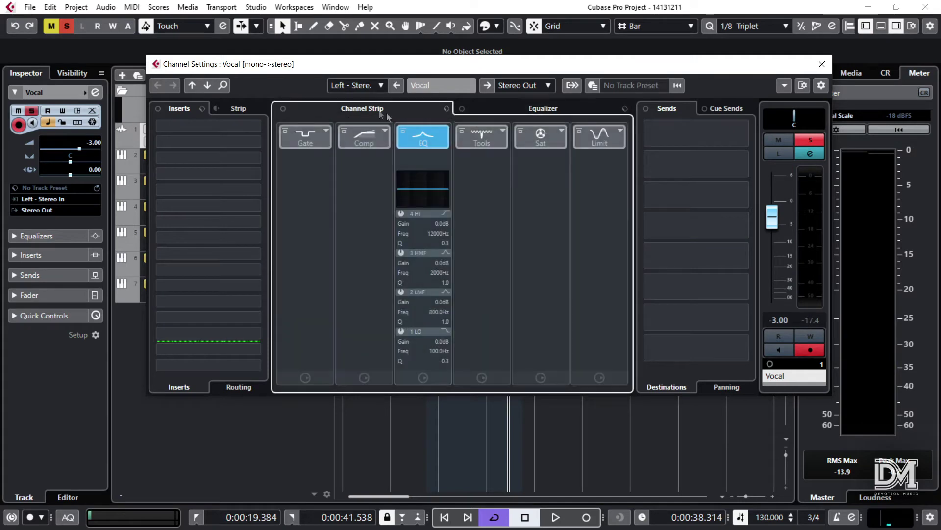
click(512, 108)
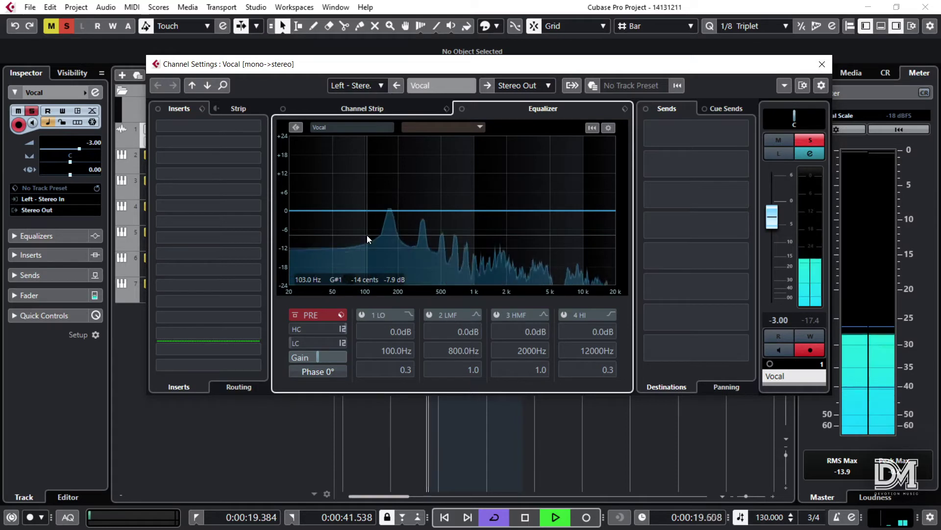
key(space)
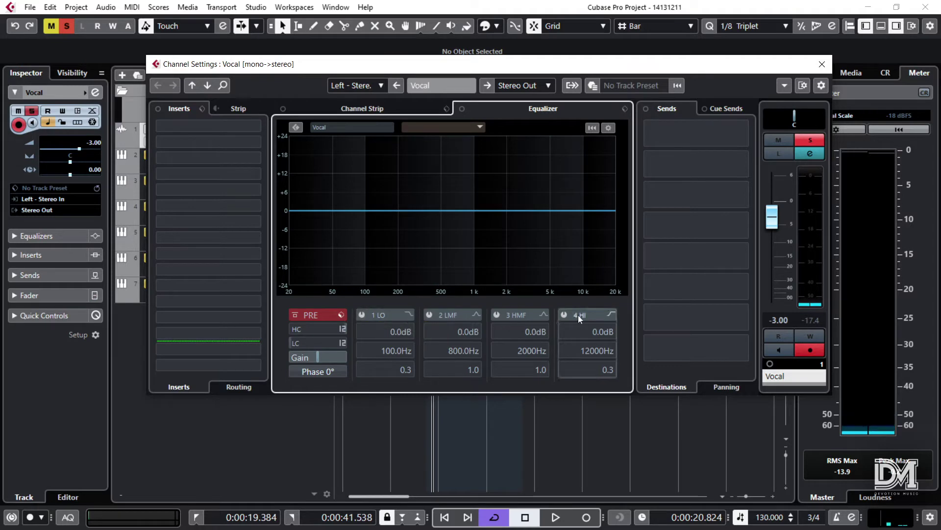
- Enable the vocal's first EQ band (LO) and set its filter type to High Pass I
click(361, 315)
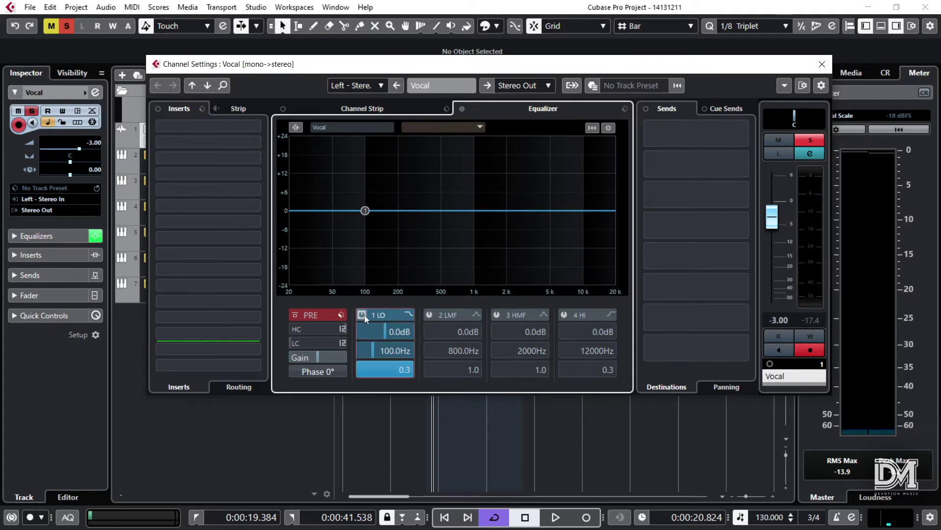
click(407, 313)
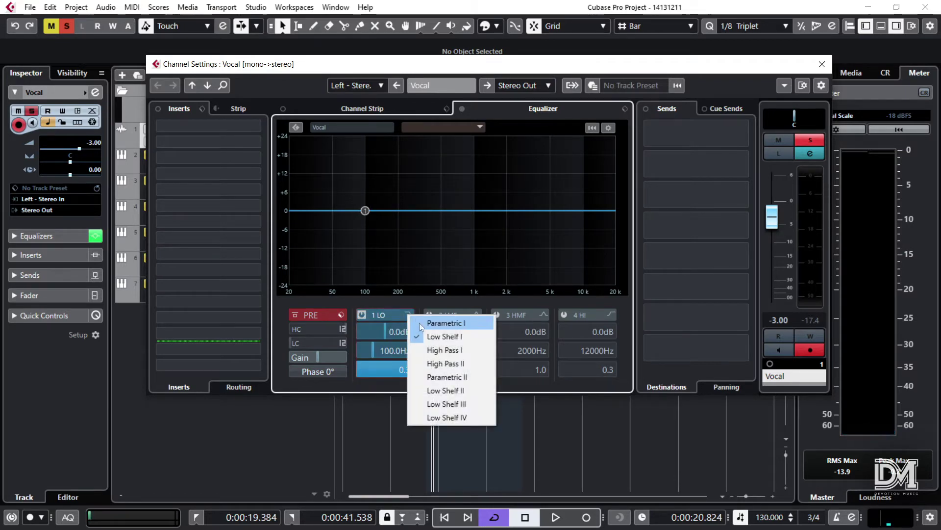
click(448, 350)
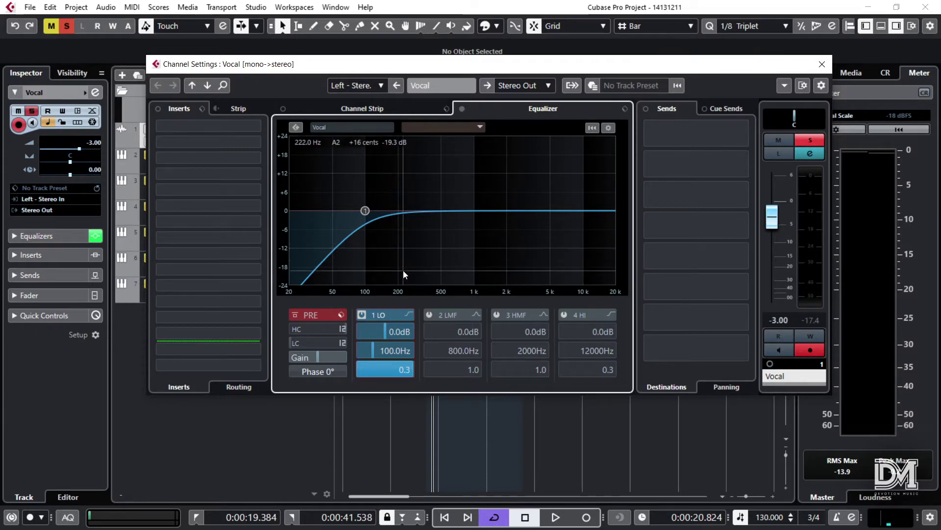
- Bypass and re-enable the vocal's equalizer during playback to compare the sound with and without the high-pass filter
click(462, 109)
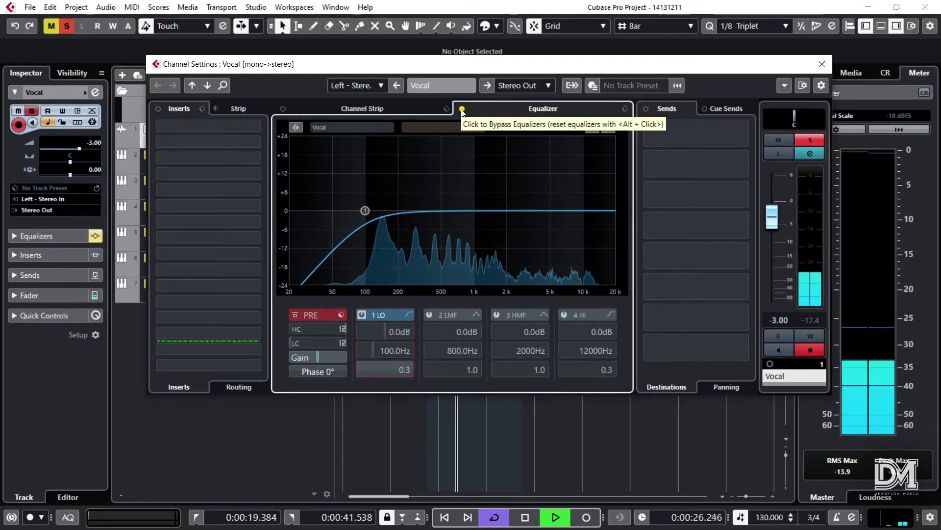
click(462, 109)
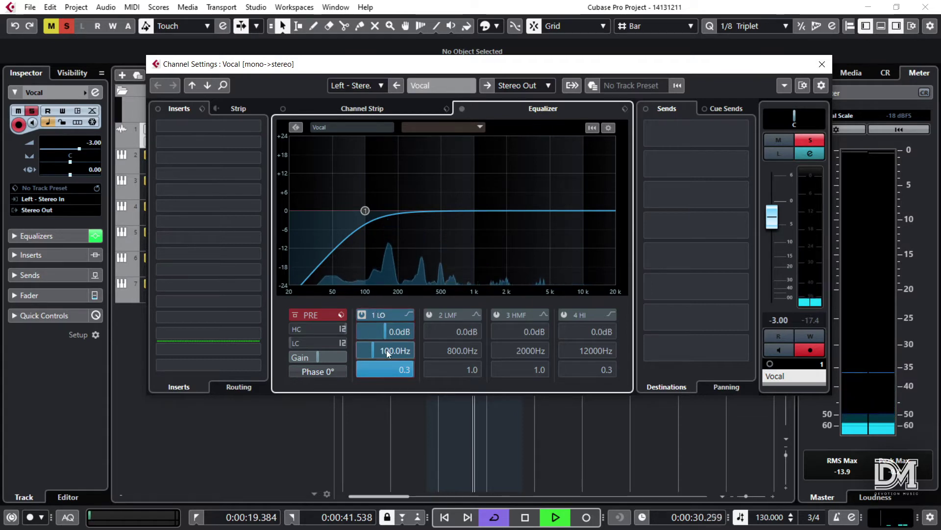
- Raise the vocal's high-pass frequency to 162.7 Hz and enable the LMF band with a -2.0 dB cut at 260.3 Hz
scroll(387, 351, up, 3)
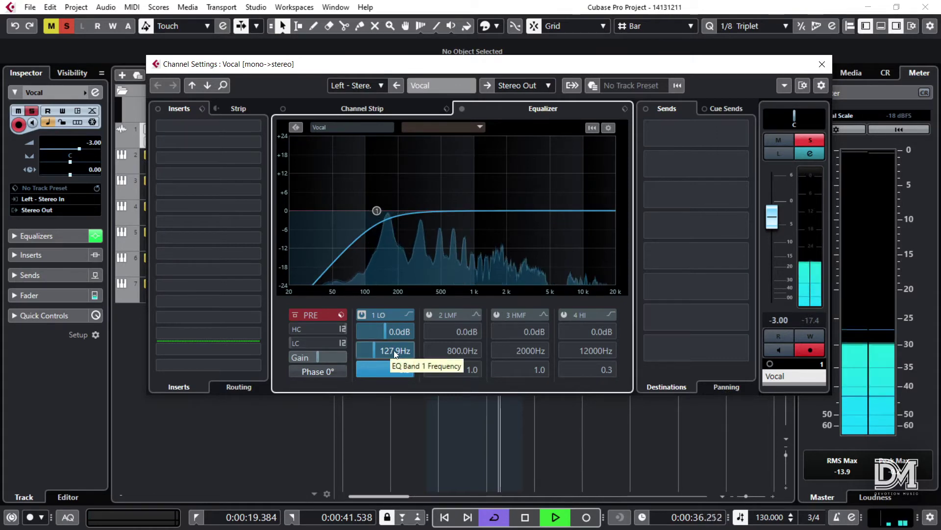
scroll(393, 350, up, 3)
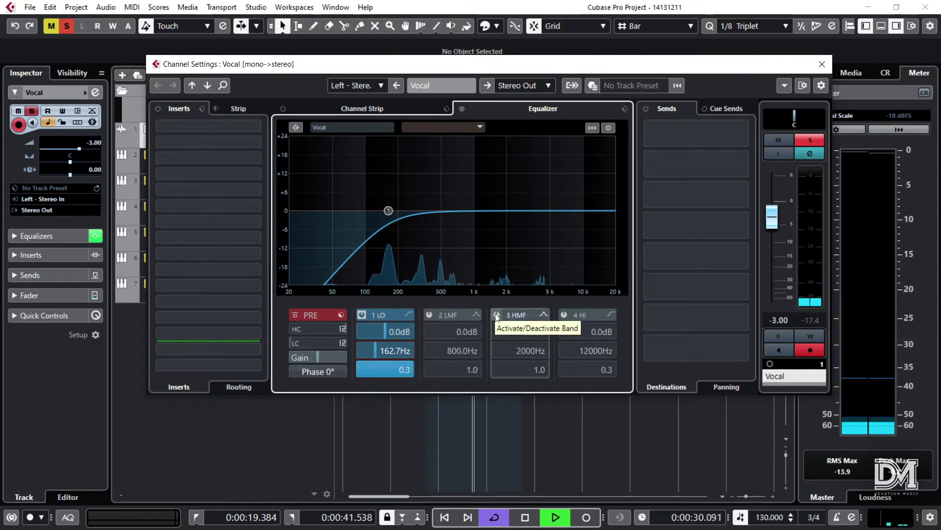
click(429, 314)
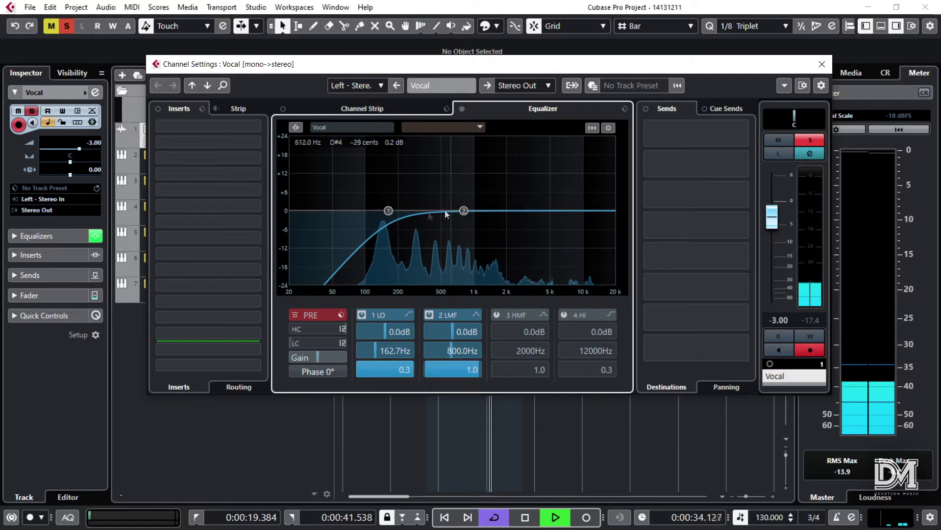
drag(463, 210, 411, 217)
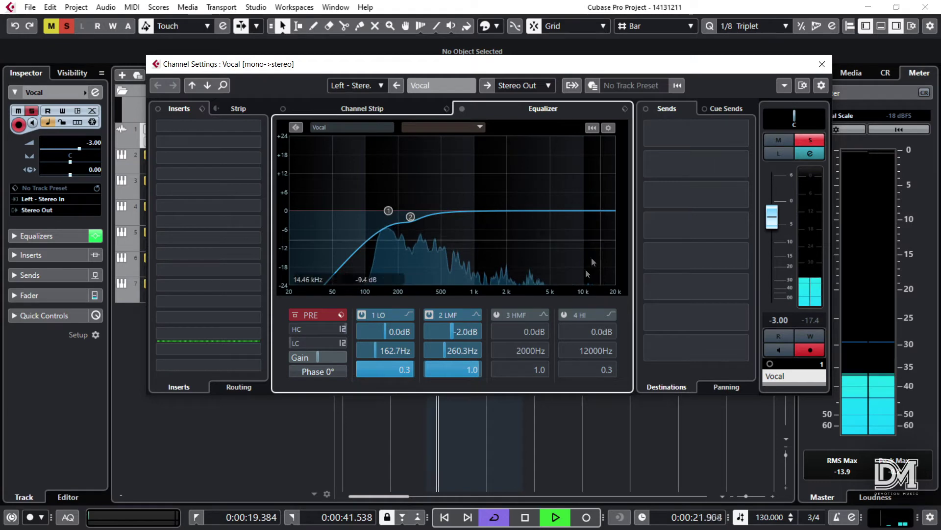
- Enable the HMF band with a 1.6 dB boost at 4278 Hz and the HI band with 4.9 dB at 12707 Hz
click(498, 314)
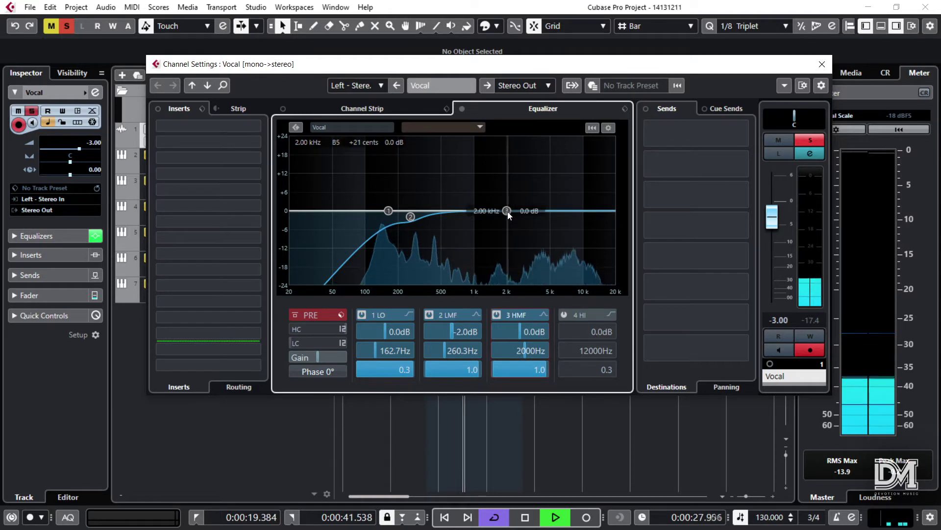
drag(507, 211, 544, 205)
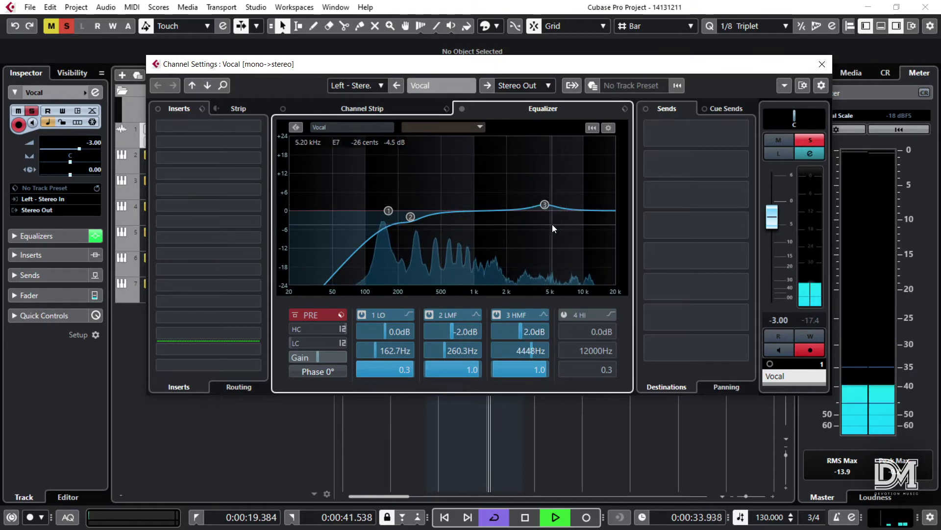
click(564, 314)
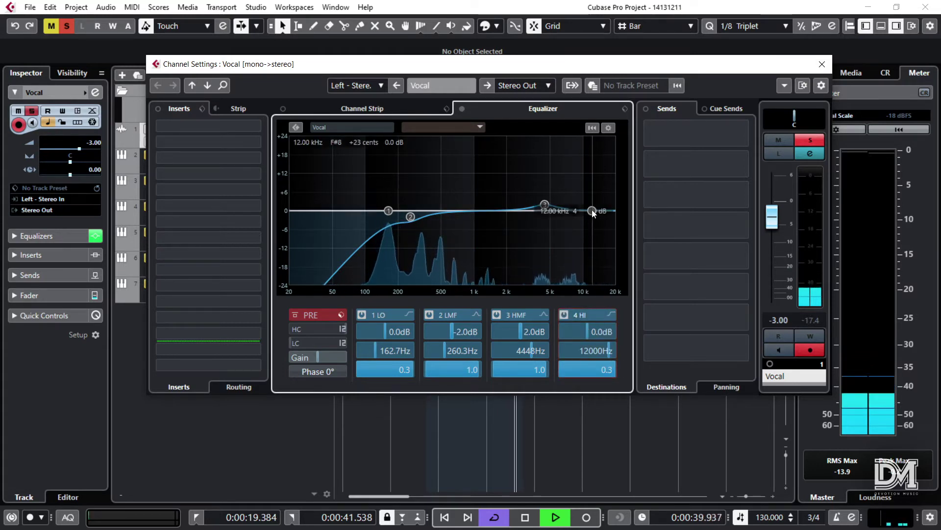
drag(593, 210, 594, 196)
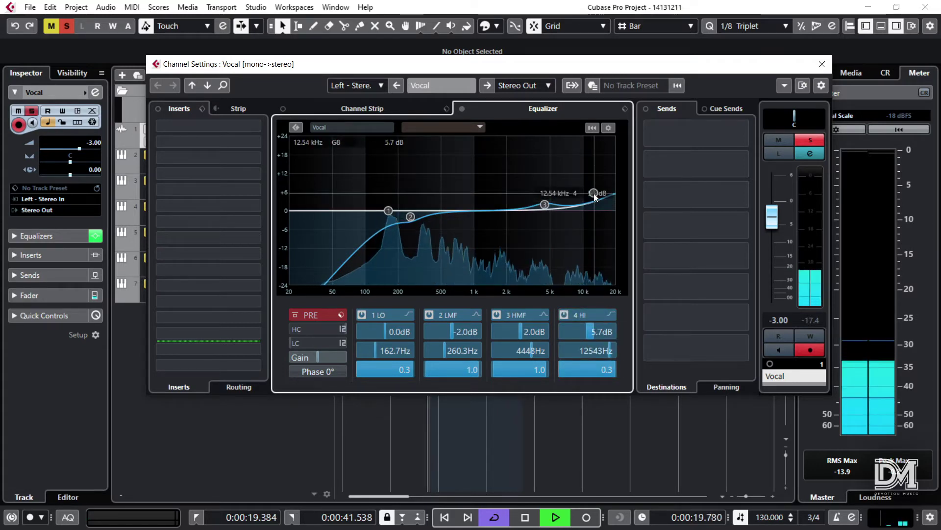
drag(548, 202, 543, 205)
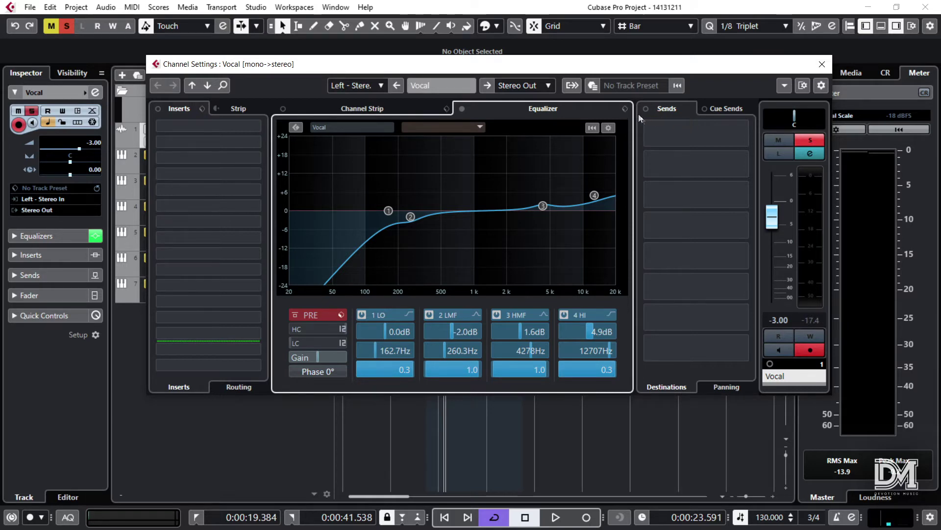
- Bypass the vocal's four-band equalizer and re-enable it during playback to compare the processed and unprocessed sound
click(462, 109)
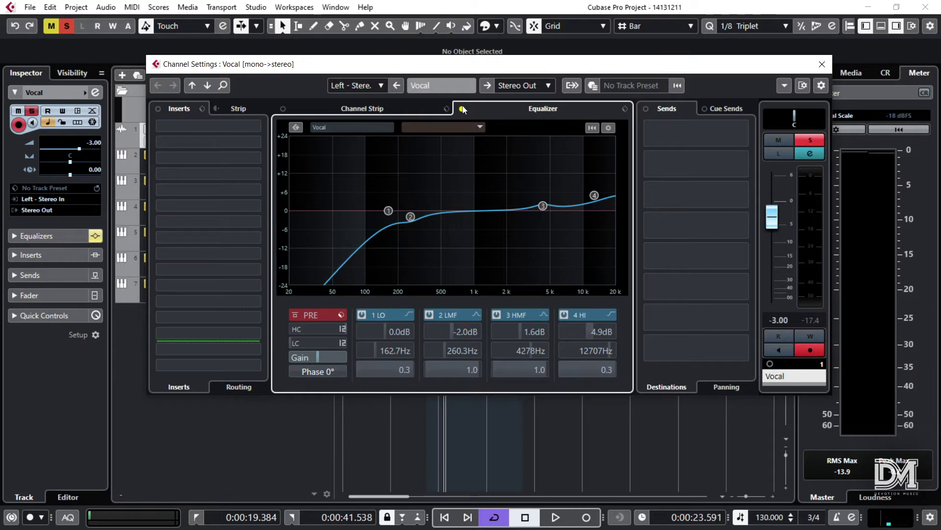
key(space)
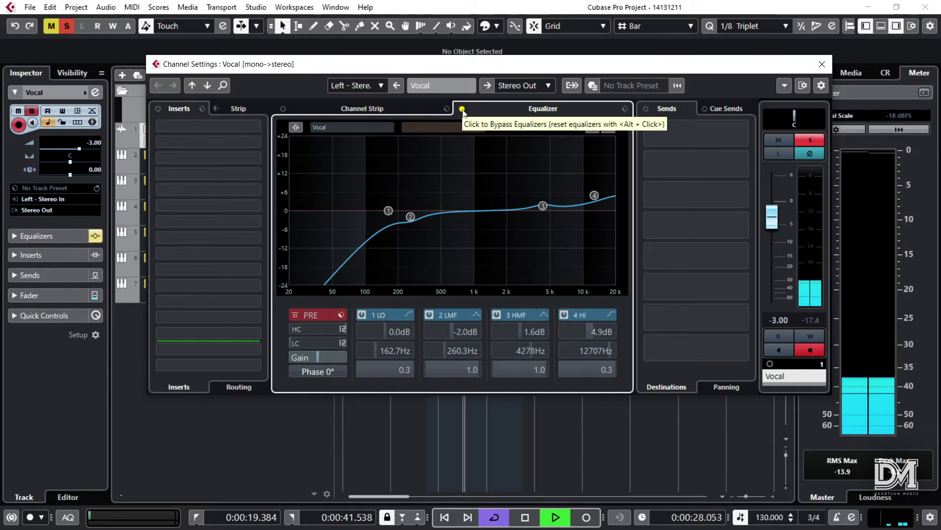
click(462, 109)
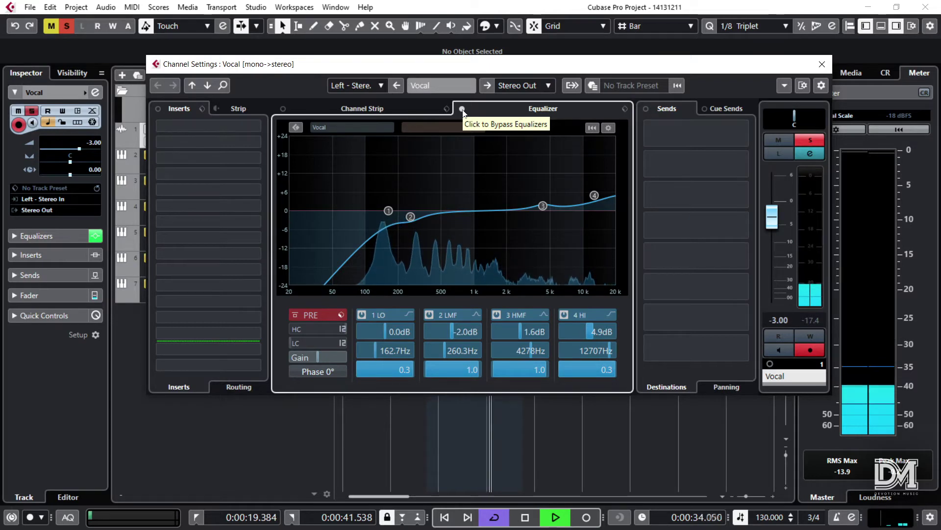
key(space)
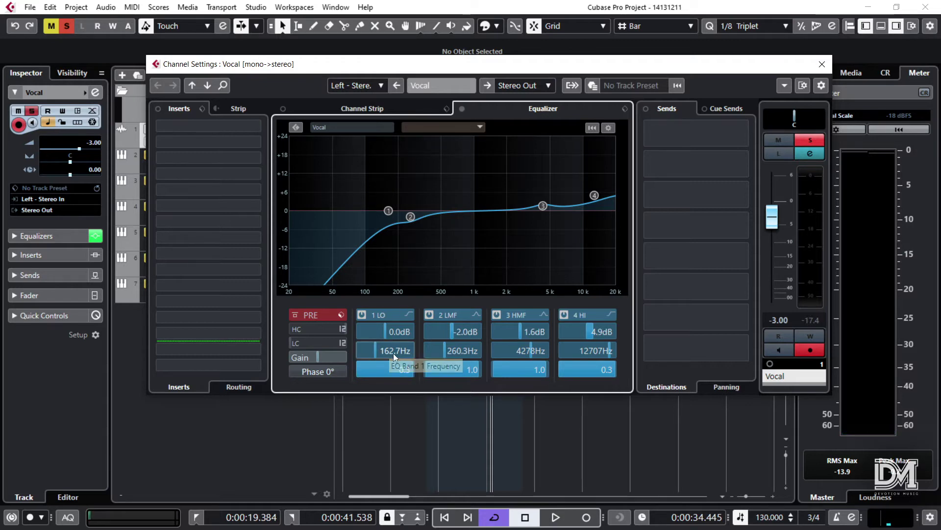
- Try a high-pass frequency of 438.1 Hz on the vocal's LO band and play it briefly to hear the effect
scroll(393, 353, up, 5)
key(space)
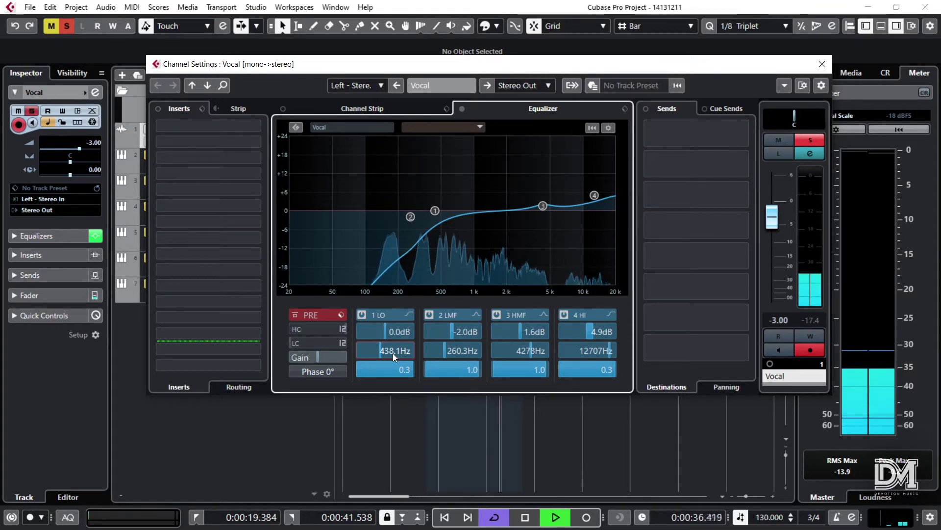
key(space)
- Bring the high-pass frequency back down to 162.7 Hz and reduce the LMF cut to -0.8 dB at 237.7 Hz, checking by playback
scroll(391, 351, down, 5)
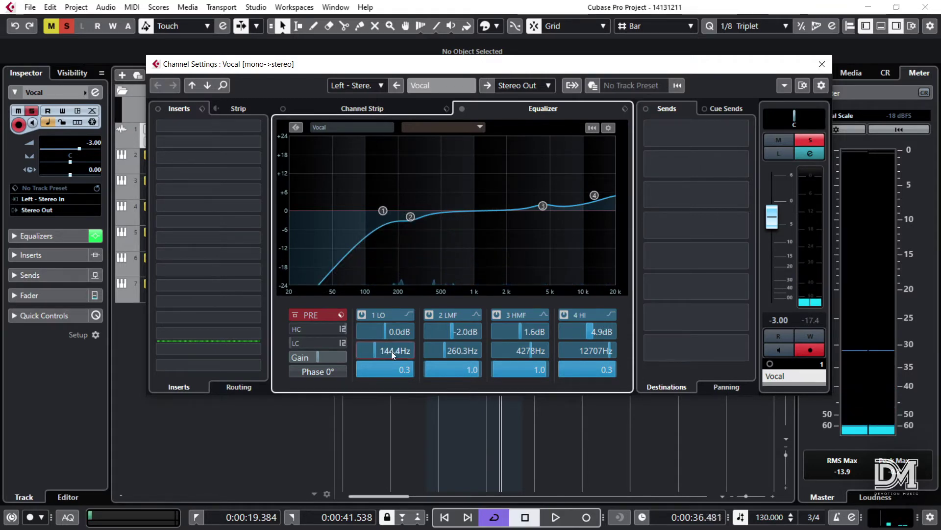
drag(411, 217, 406, 216)
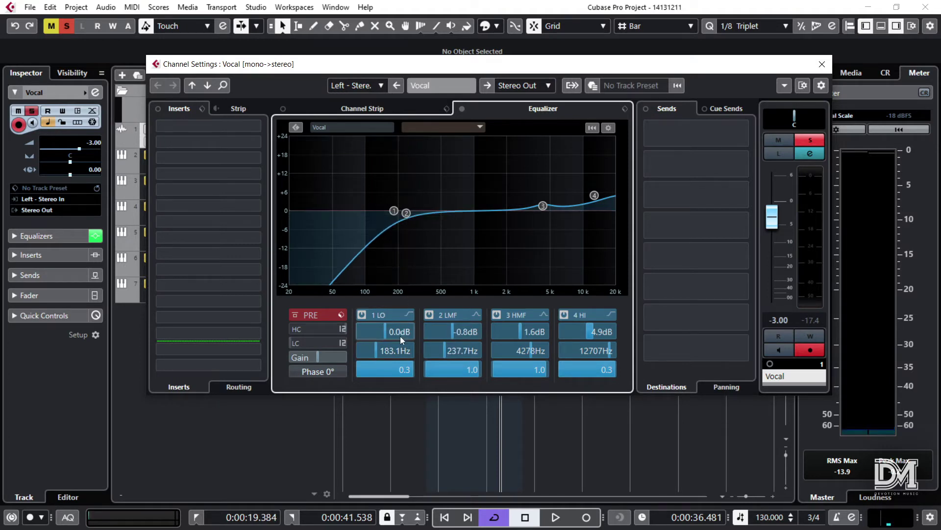
scroll(388, 352, down, 1)
scroll(388, 352, up, 1)
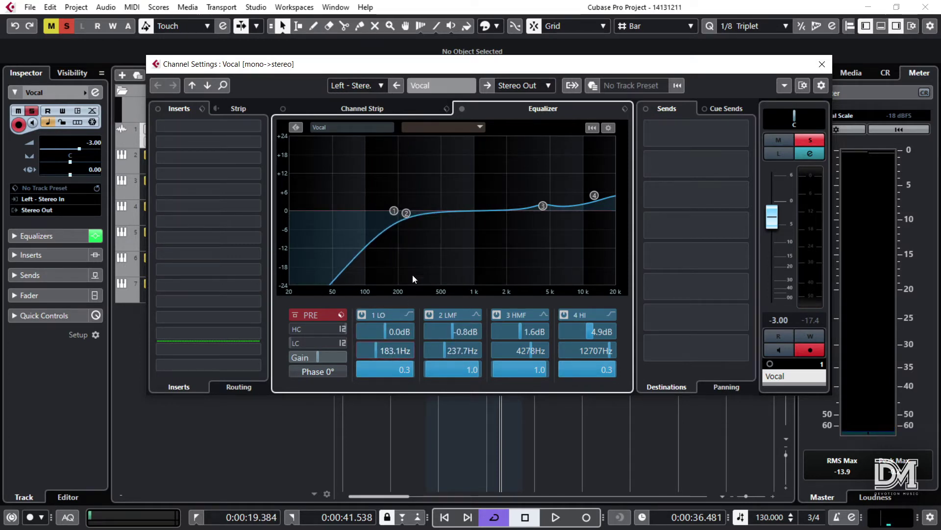
key(space)
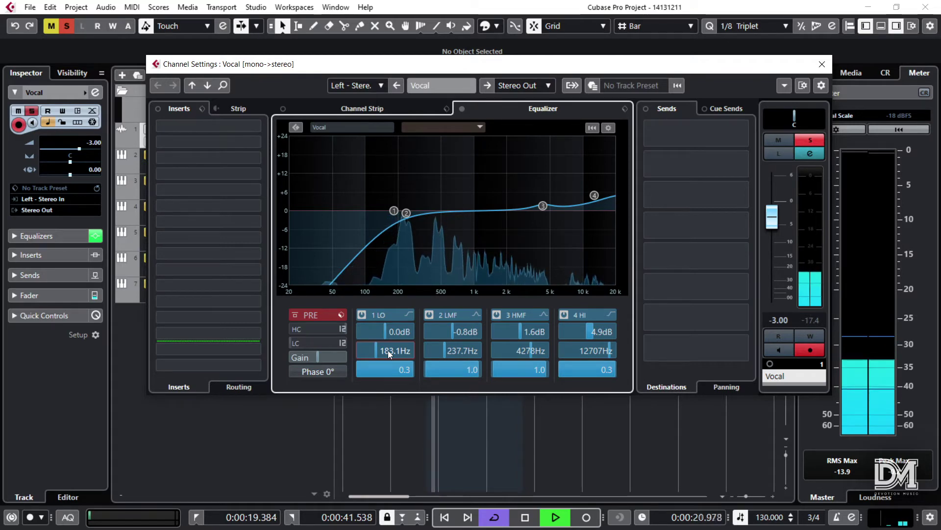
scroll(387, 351, down, 3)
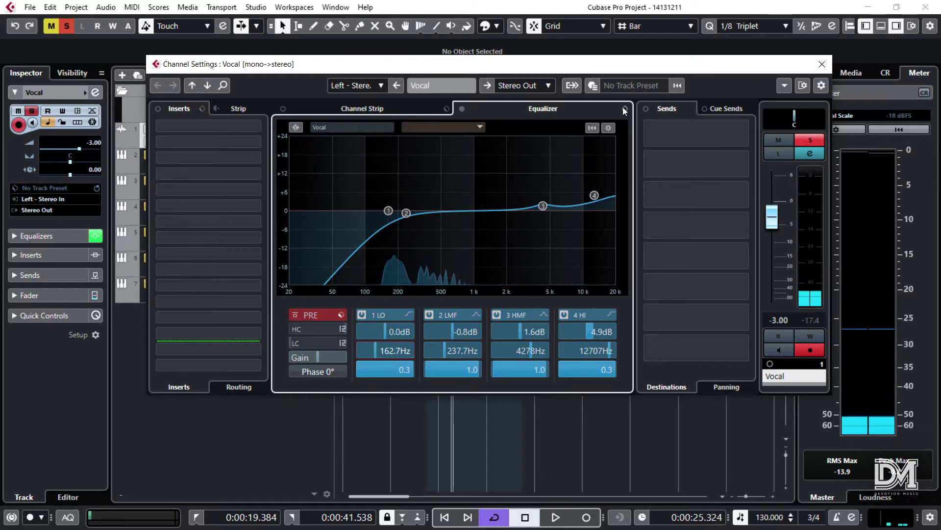
- Open the equalizer's preset browser, move it clear of the EQ curve and load the !Reset EQ preset
click(593, 127)
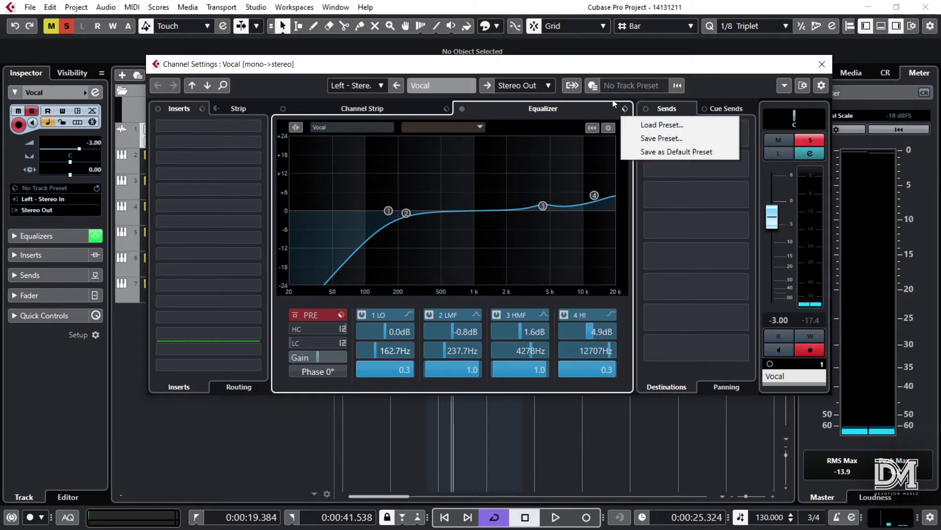
click(644, 124)
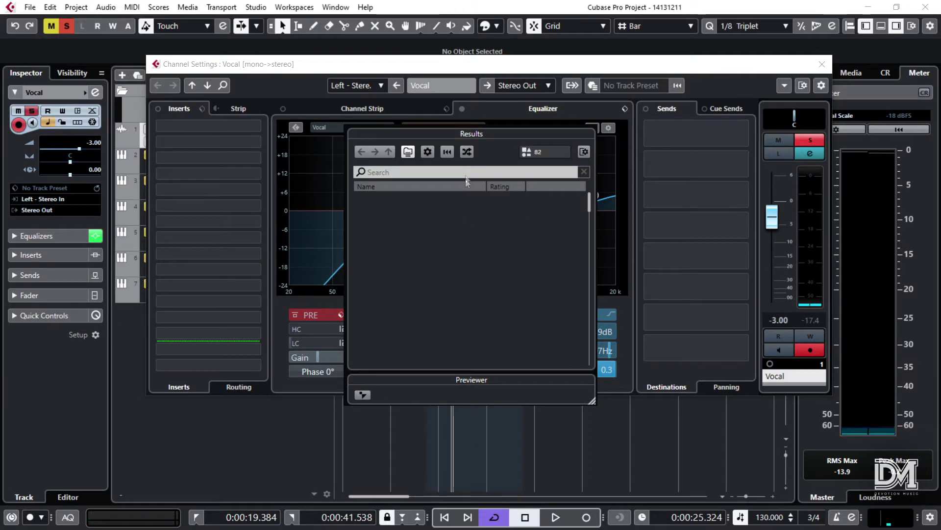
click(609, 127)
click(608, 127)
click(699, 124)
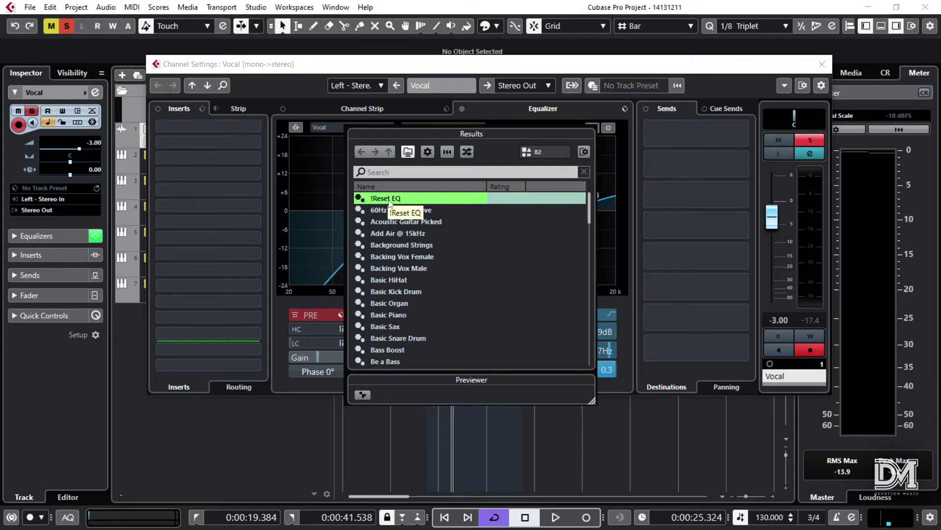
drag(444, 130, 747, 138)
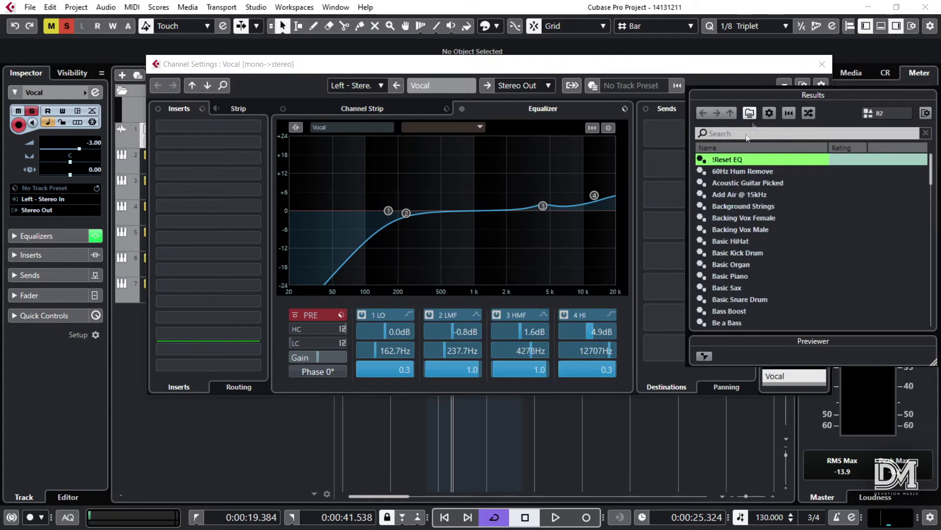
double_click(729, 160)
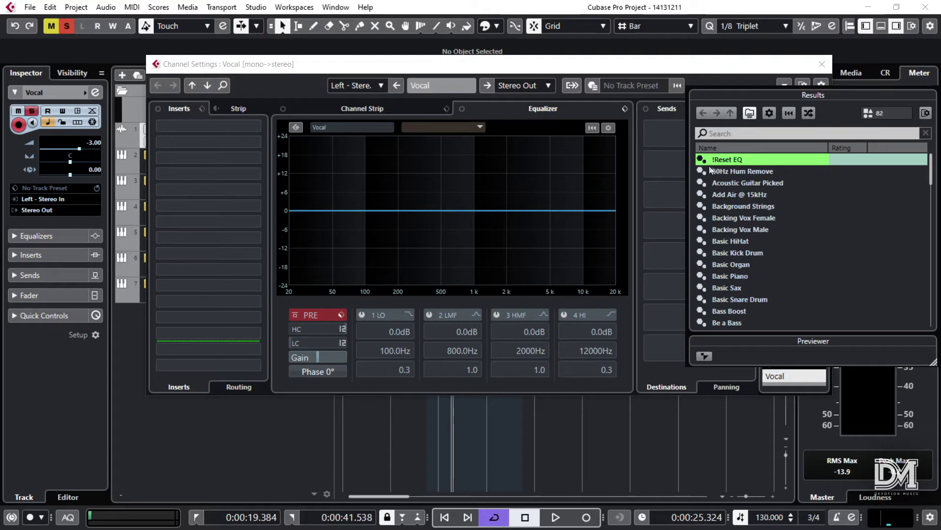
- Find the Lead Vox Male preset in the equalizer preset list and load it on the vocal
drag(742, 95, 671, 83)
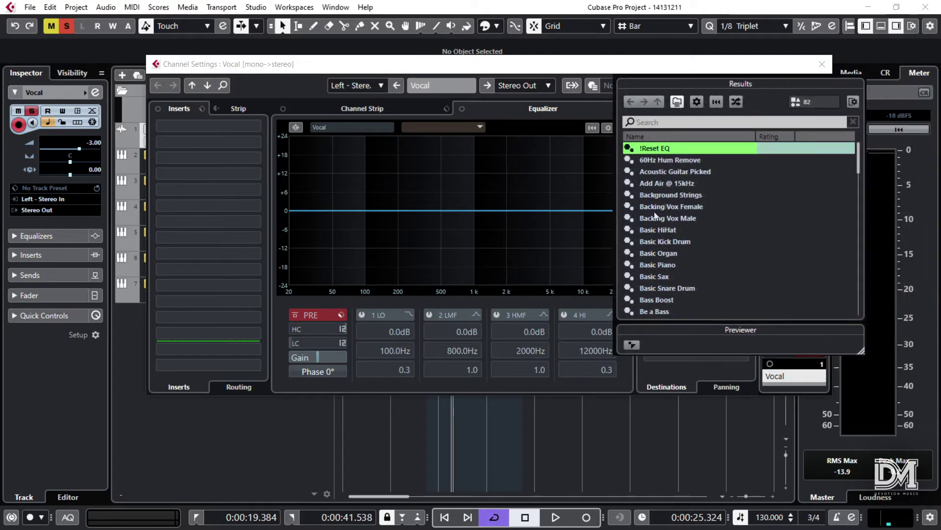
scroll(663, 224, down, 7)
scroll(662, 224, down, 4)
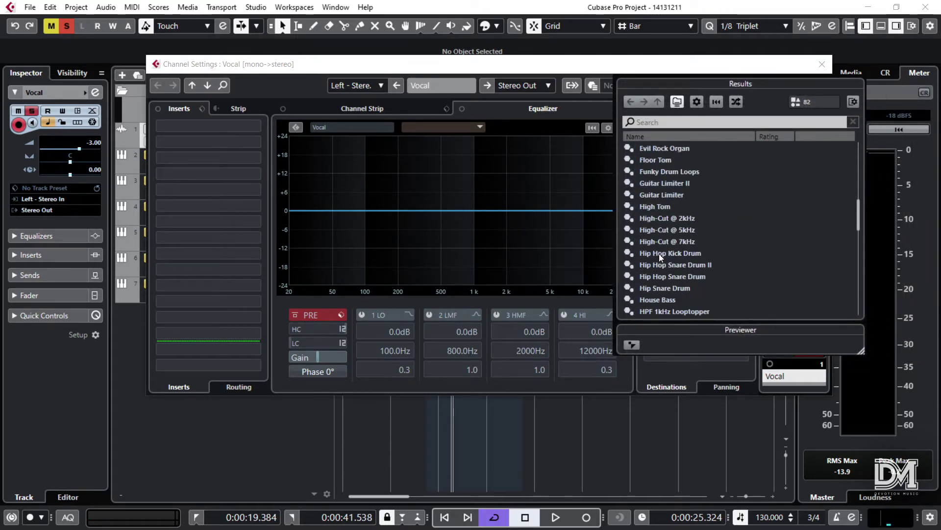
scroll(667, 241, down, 3)
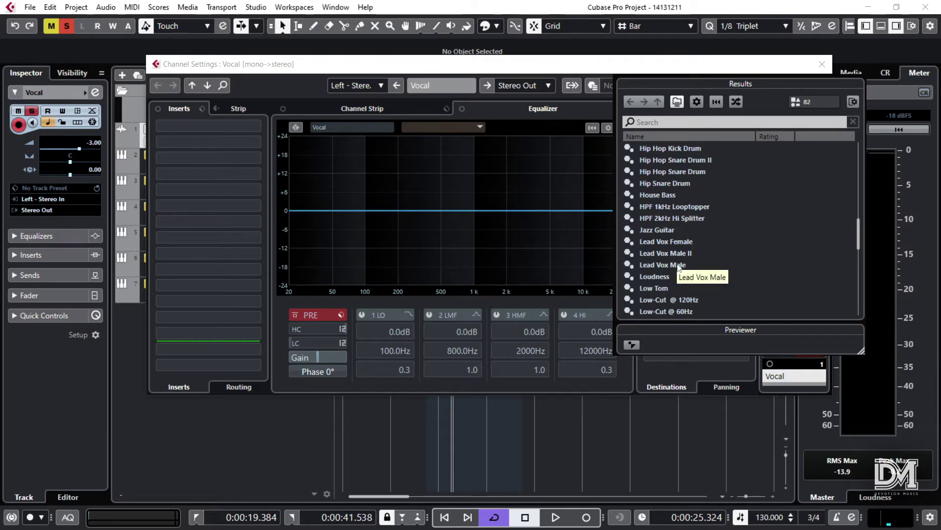
double_click(679, 265)
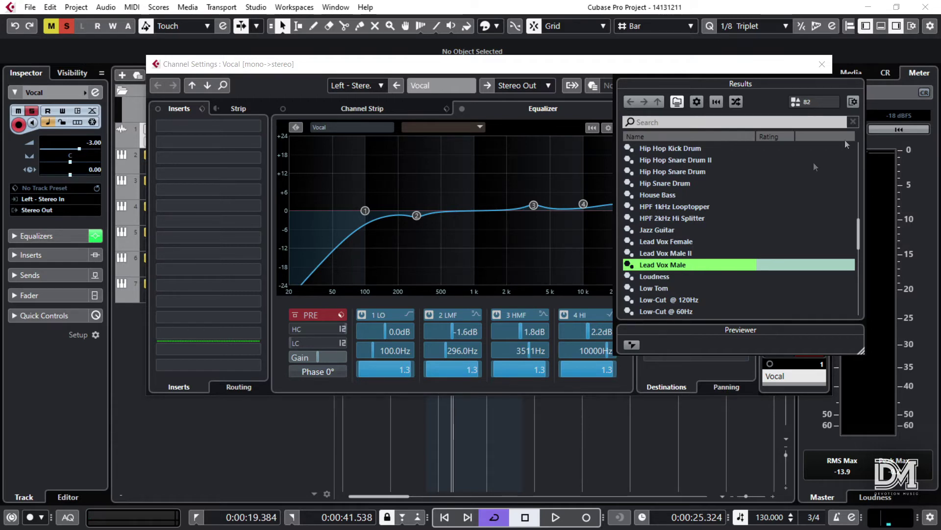
- Try the Lead Vox Male II and Lead Vox Female equalizer presets on the vocal to compare their curves
click(671, 257)
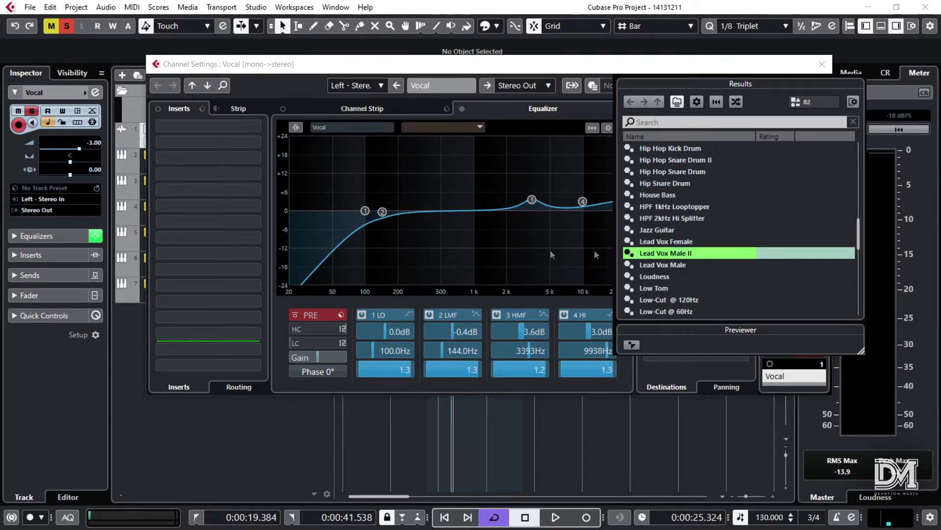
click(686, 242)
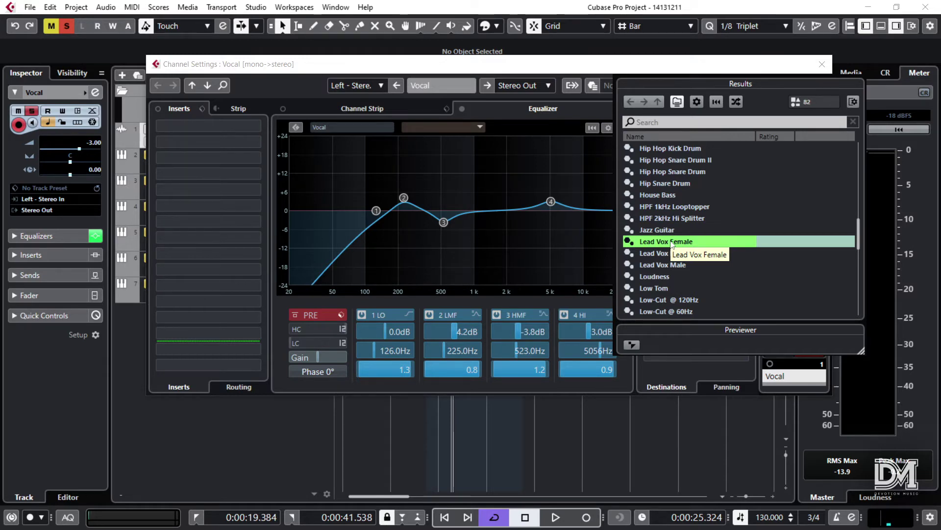
- Reload the Lead Vox Male equalizer preset and close the preset browser and the vocal's channel settings
click(642, 267)
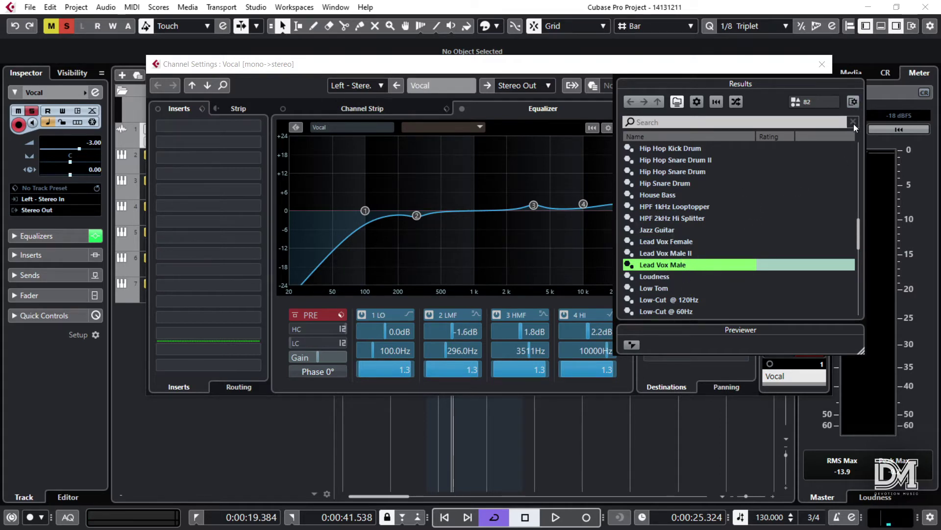
drag(803, 86, 618, 95)
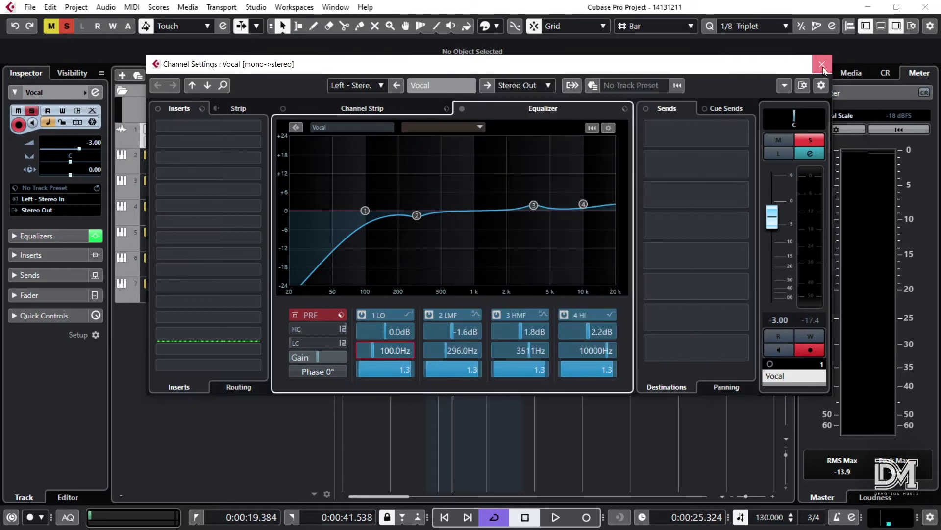
click(822, 65)
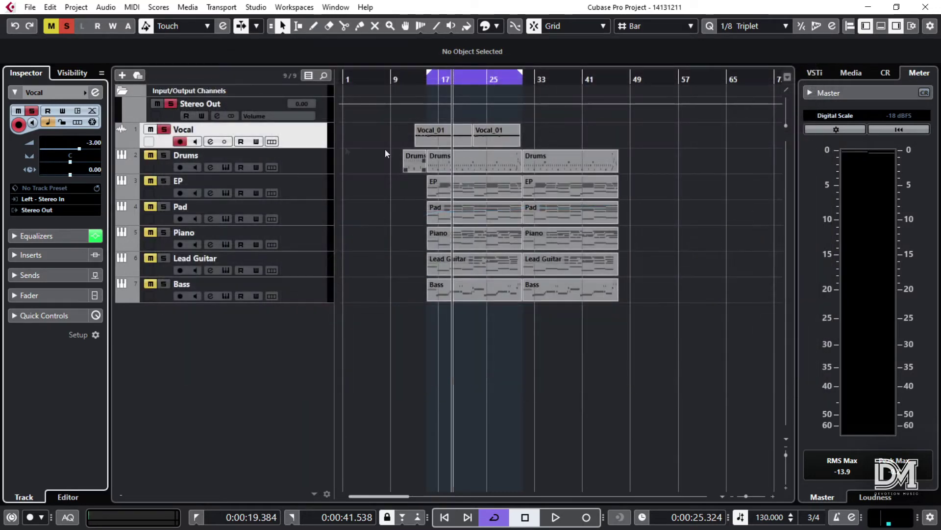
- Add Auto-Tune Artist in the vocal track's first insert slot and switch it to the advanced view
click(43, 255)
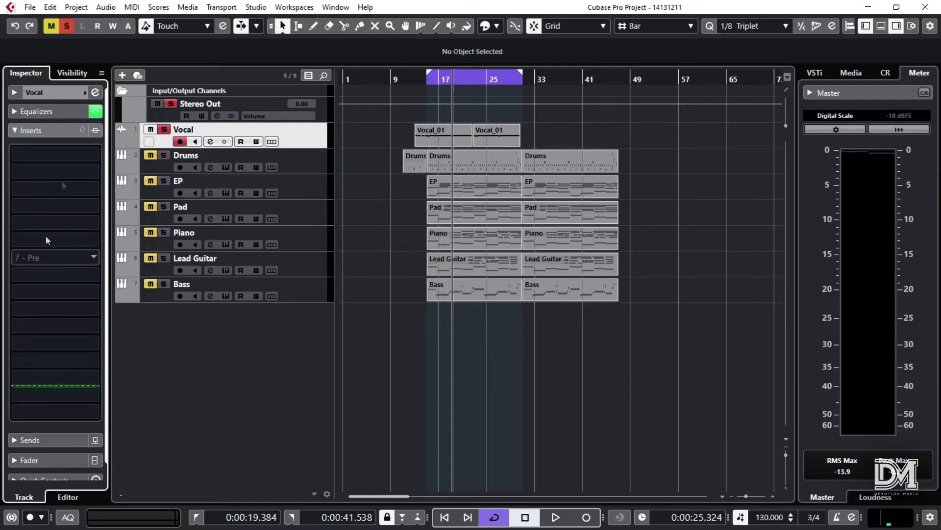
click(78, 157)
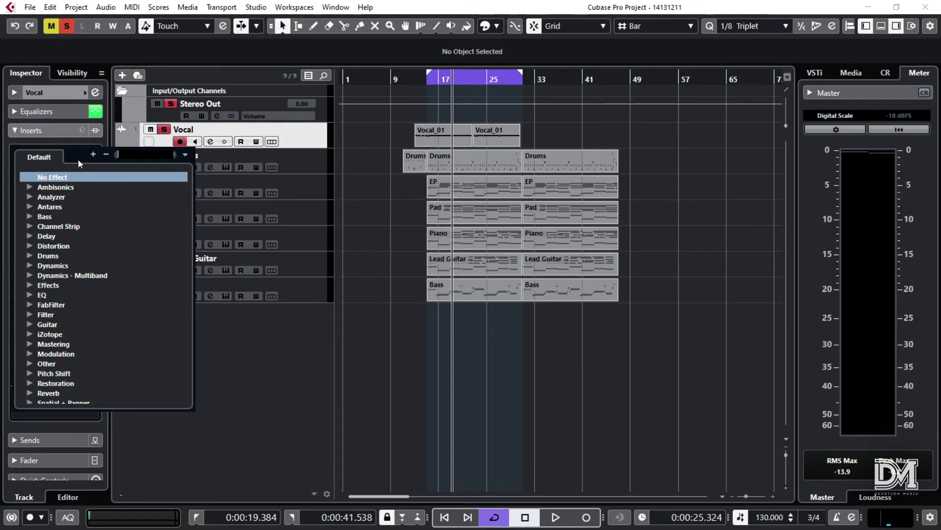
text(auto)
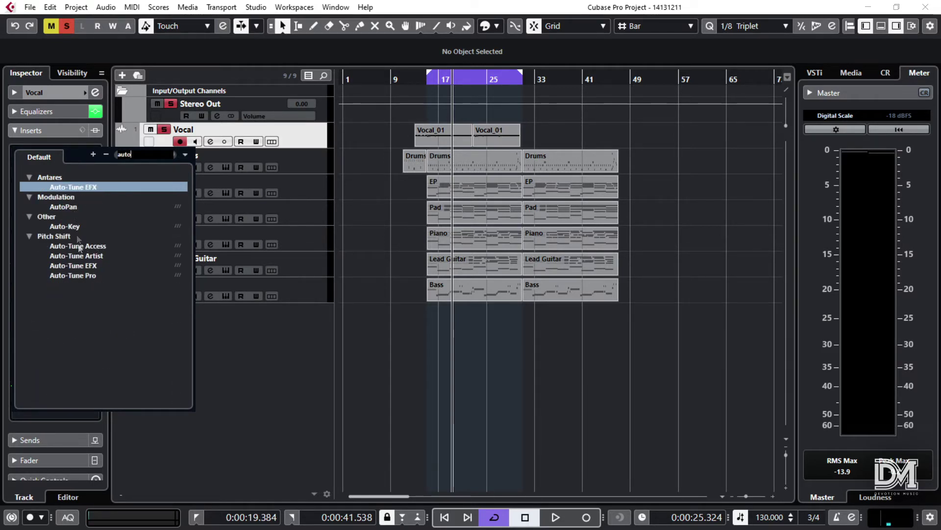
key(Escape)
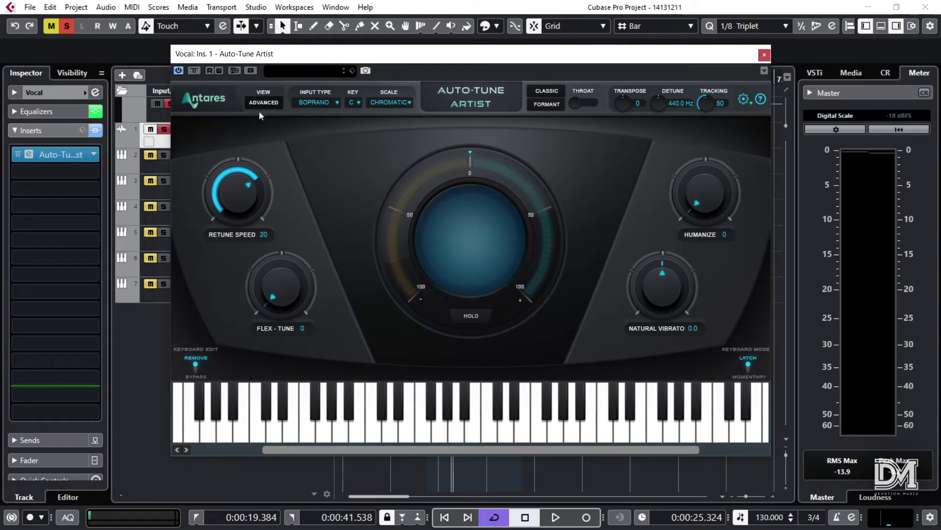
click(264, 103)
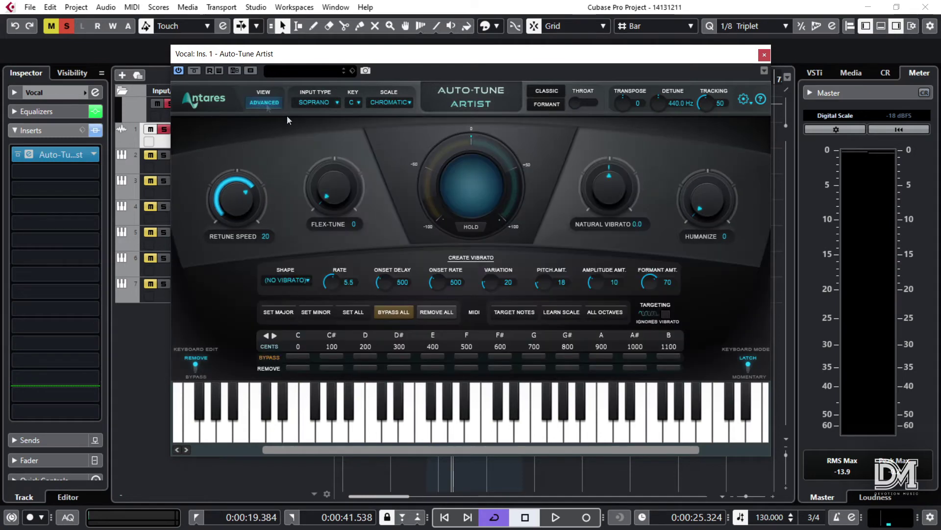
- Set Auto-Tune's input type to Alto/Tenor, its key to D and scale to Major, with the notes G and C# removed
click(321, 101)
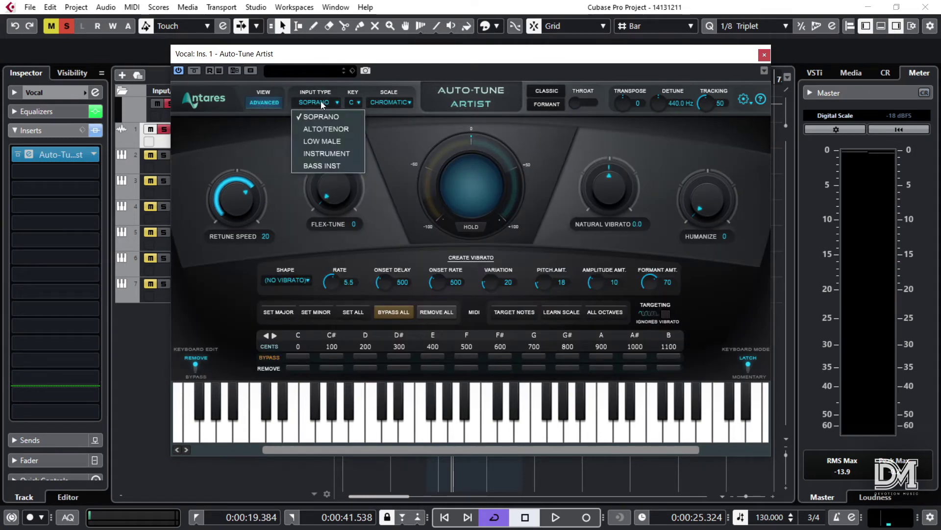
click(324, 128)
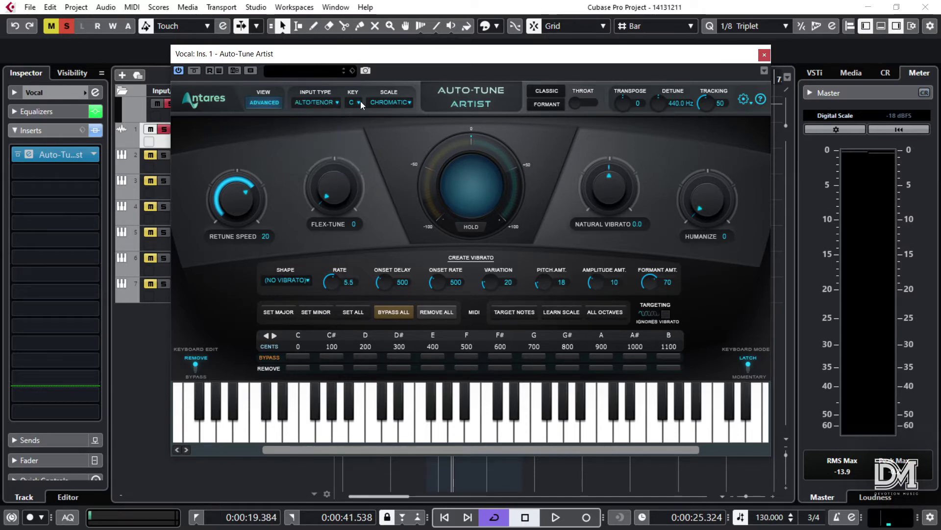
click(353, 103)
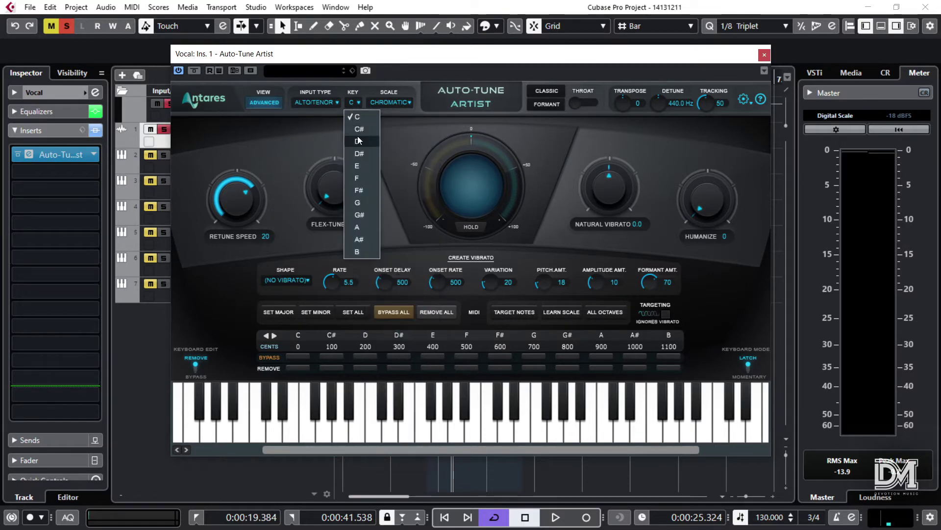
click(360, 141)
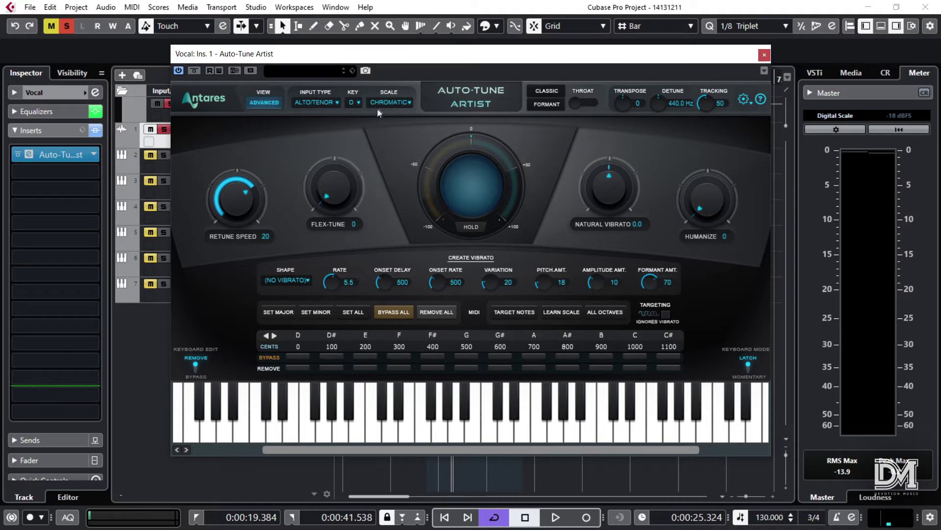
click(386, 103)
click(392, 118)
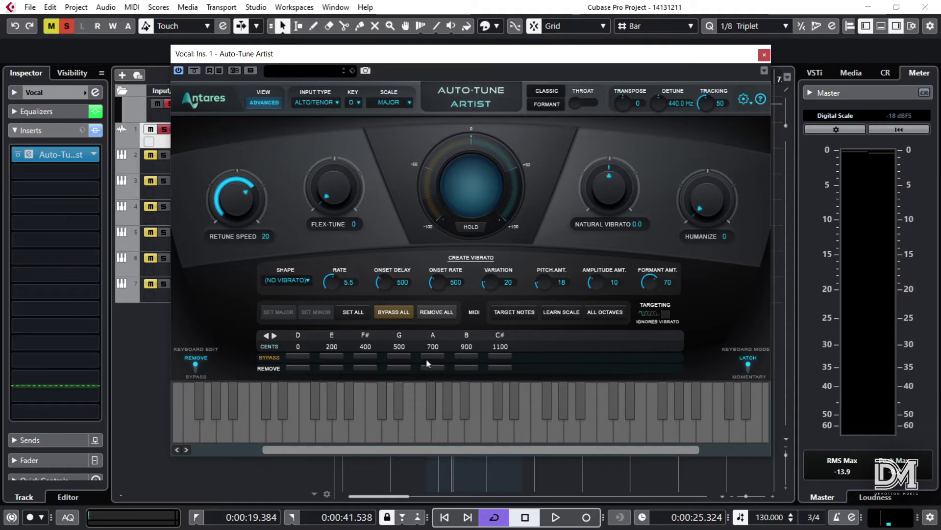
click(499, 367)
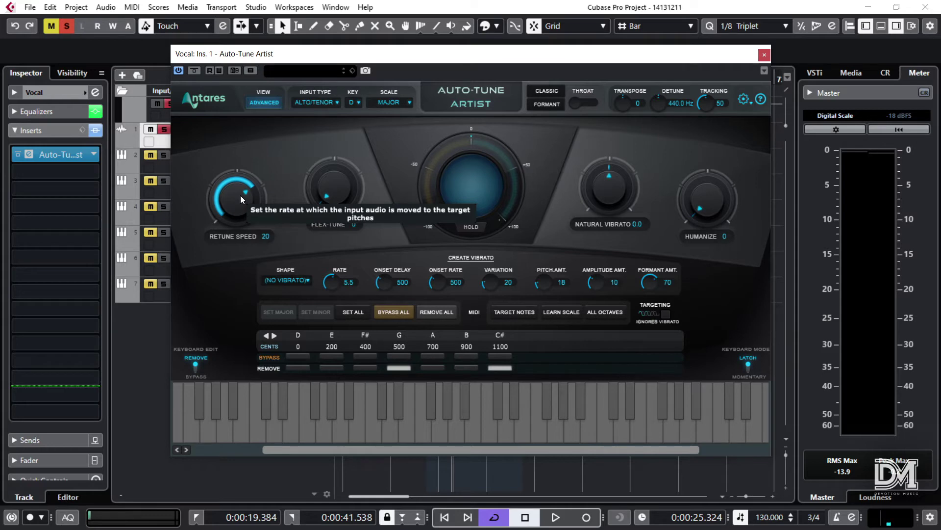
- Audition Auto-Tune retune speeds from 0 upward on the playing vocal and settle Retune Speed at 30
scroll(247, 196, down, 5)
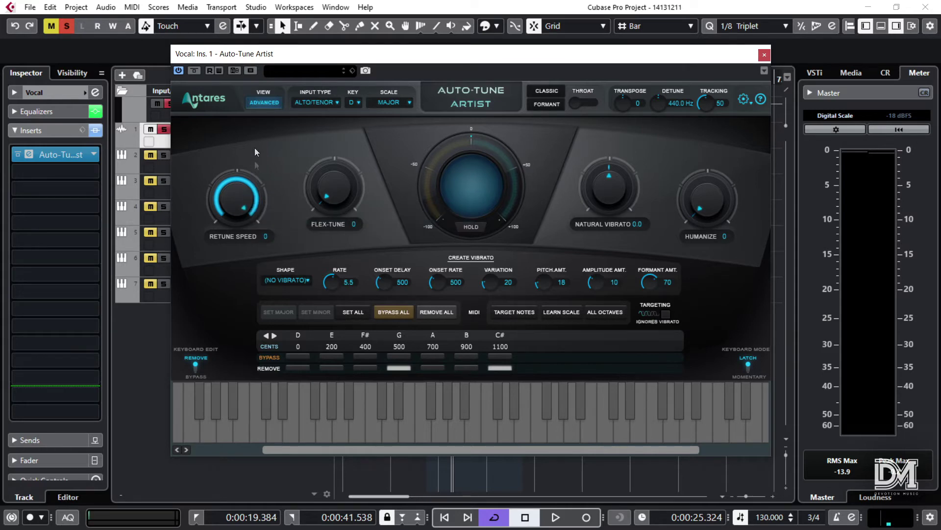
key(space)
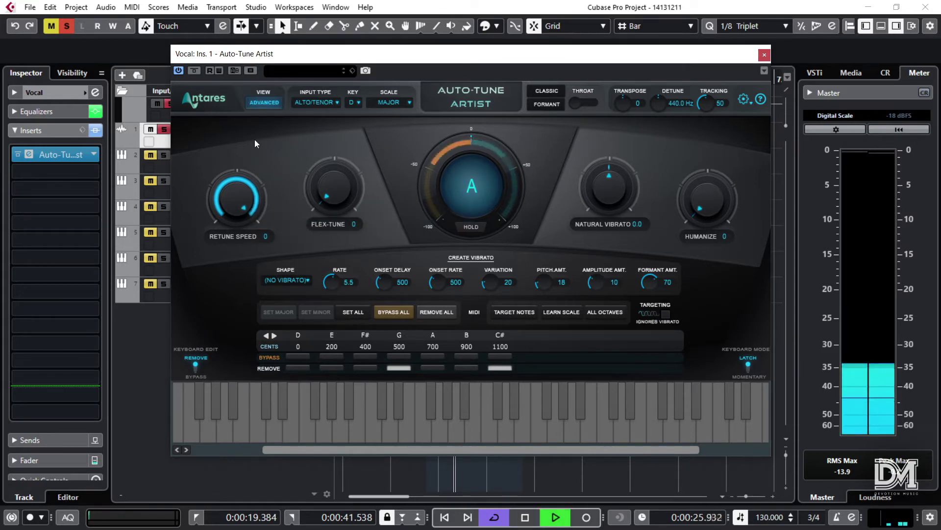
drag(242, 187, 257, 244)
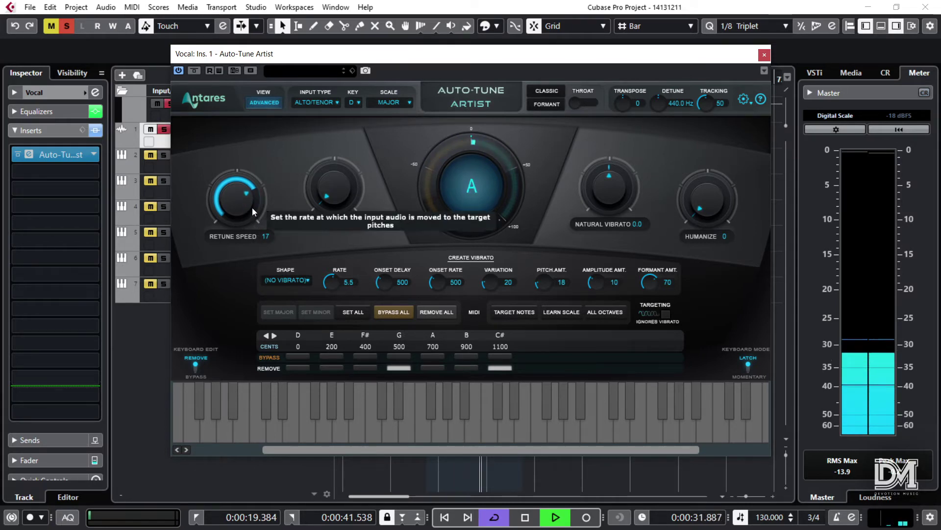
drag(252, 207, 267, 240)
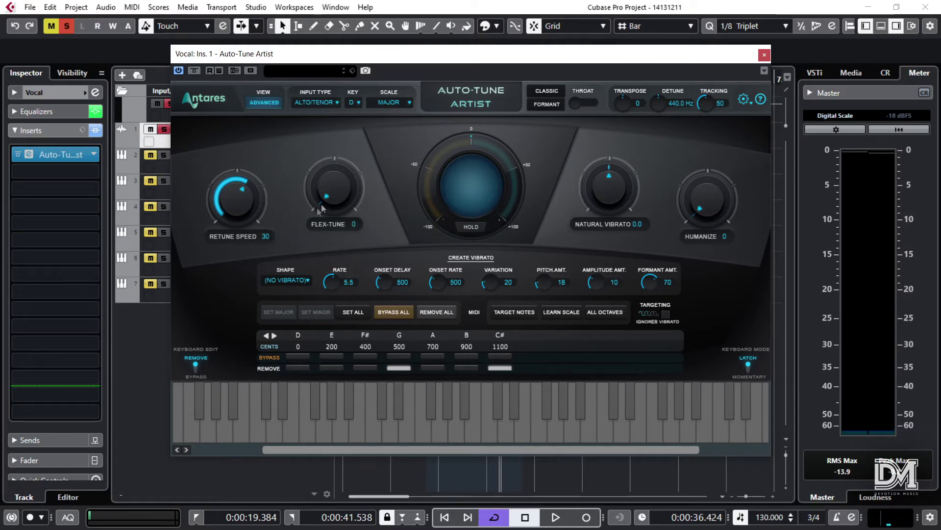
- Set Auto-Tune's Flex-Tune to 30, play back the vocal to check it and close the plug-in
drag(337, 184, 328, 160)
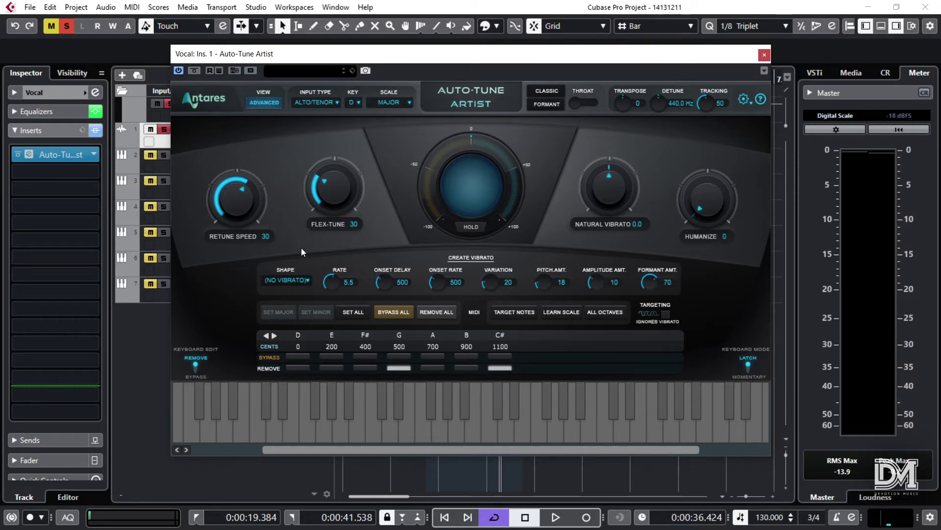
key(space)
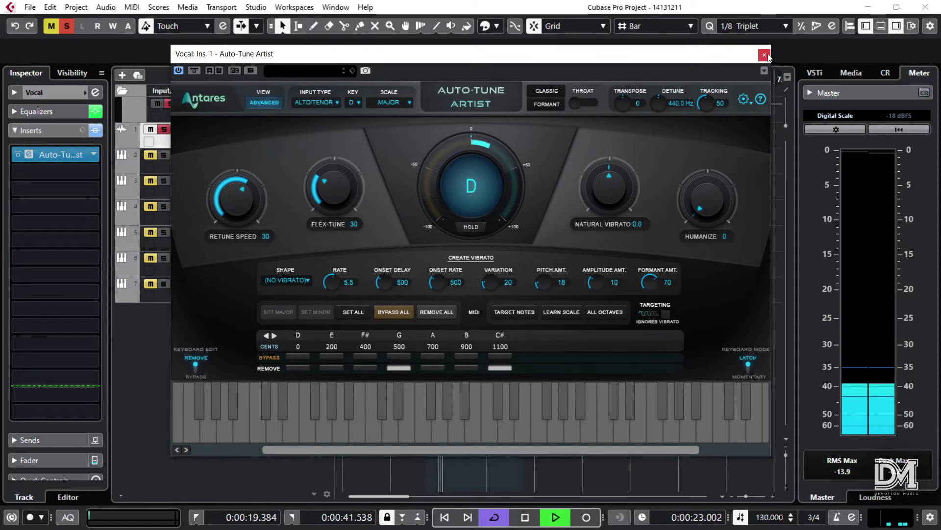
key(ctrl+w)
click(673, 199)
key(space)
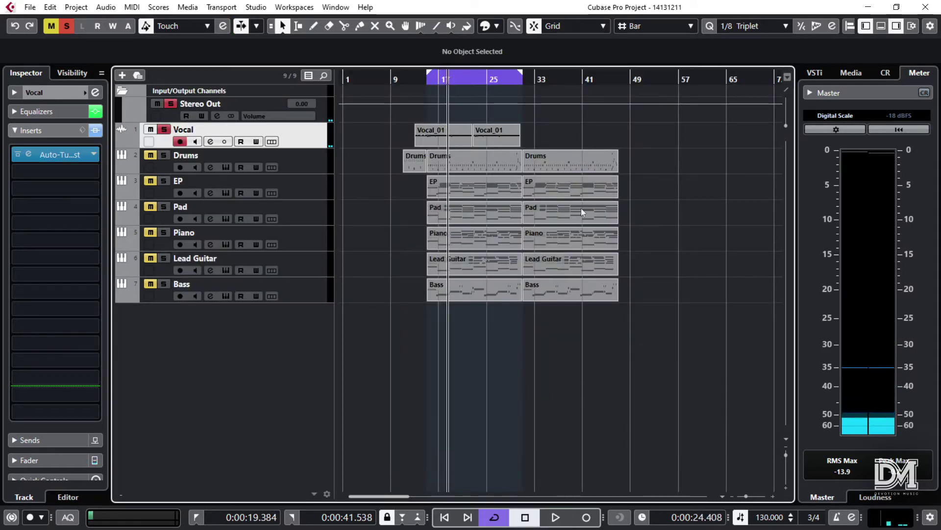
- Add the Gate effect in the vocal's second insert slot, set its threshold to -45 dB and start playback
click(41, 171)
text(gate)
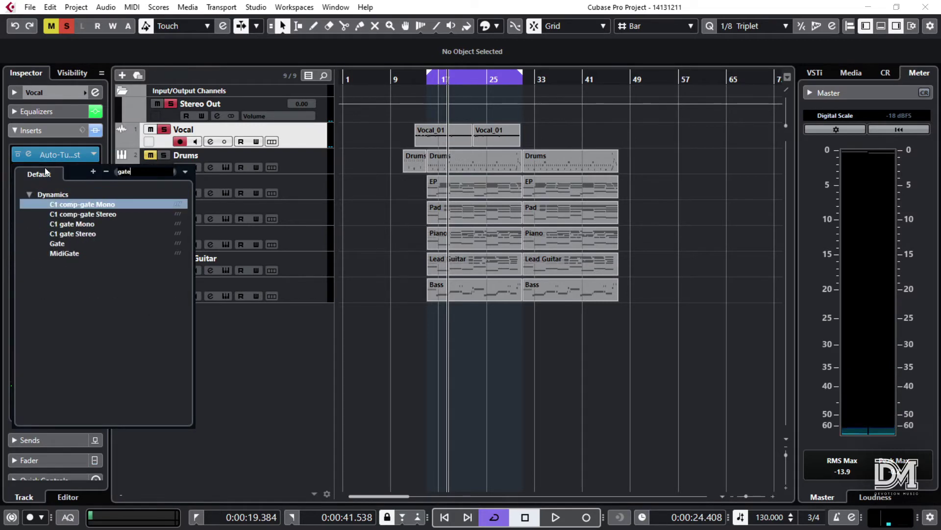
click(57, 243)
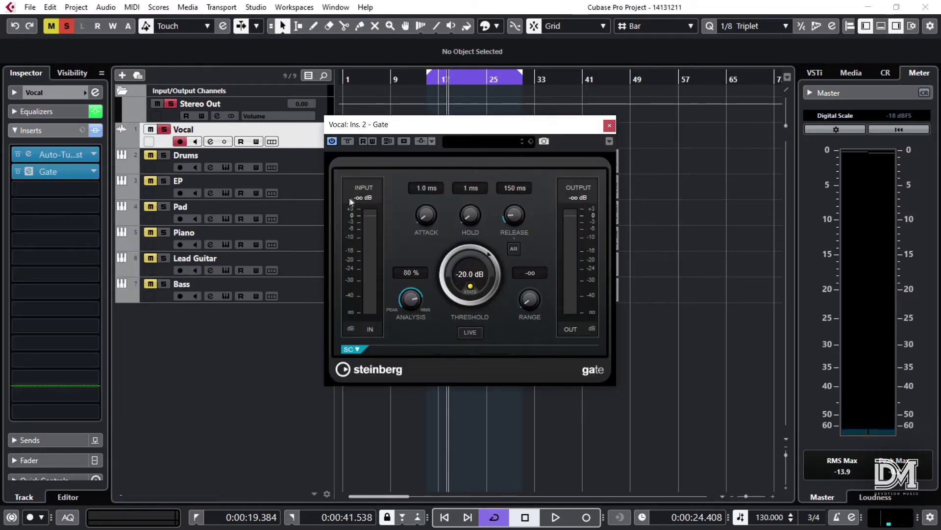
click(463, 272)
key(BackSpace)
key(Delete)
text(45)
key(space)
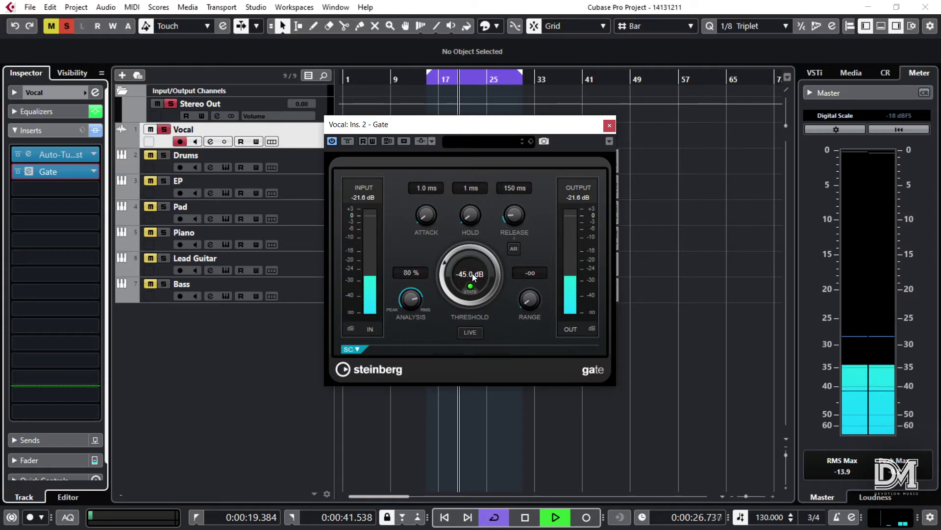
- Try gate thresholds of about -36 dB and -31 dB during playback and return the threshold to -45 dB
drag(473, 272, 472, 178)
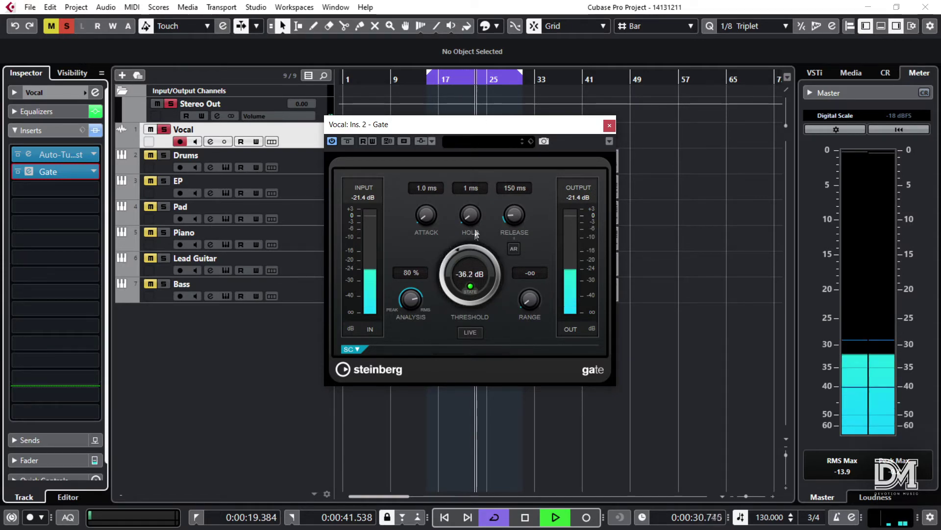
drag(460, 278, 483, 230)
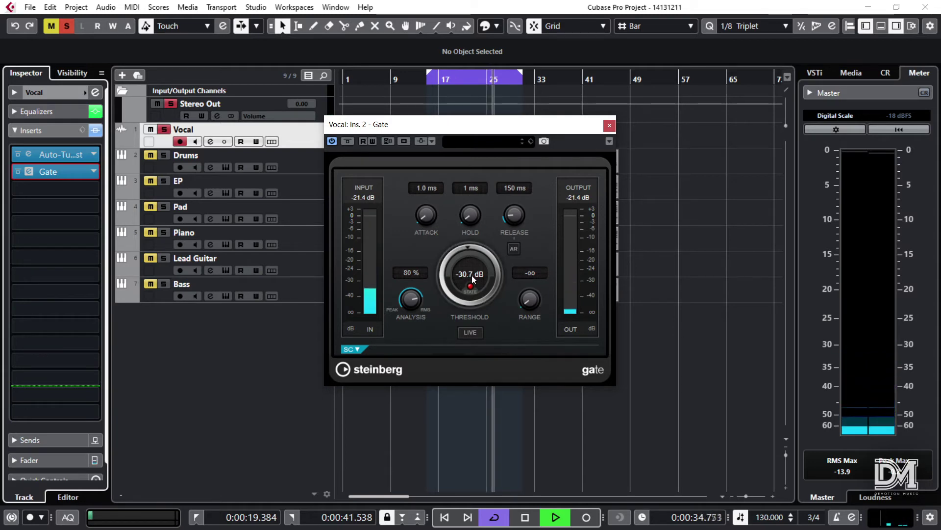
drag(471, 275, 474, 286)
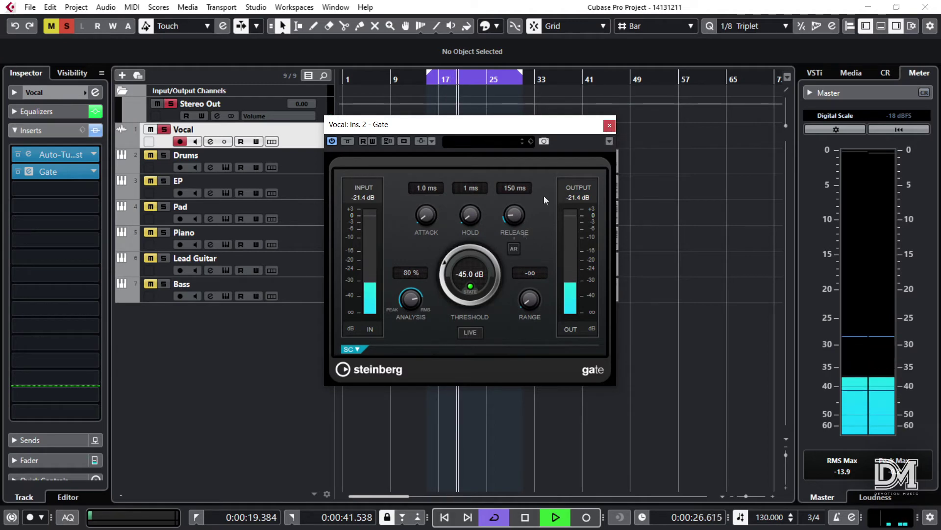
- Close the gate, stop playback and add the DeEsser effect in the vocal's third insert slot
click(609, 125)
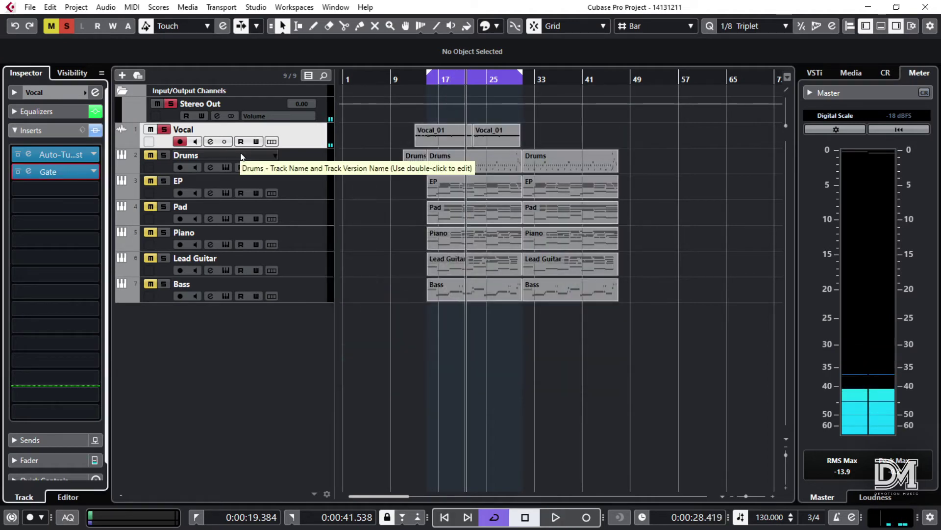
click(47, 171)
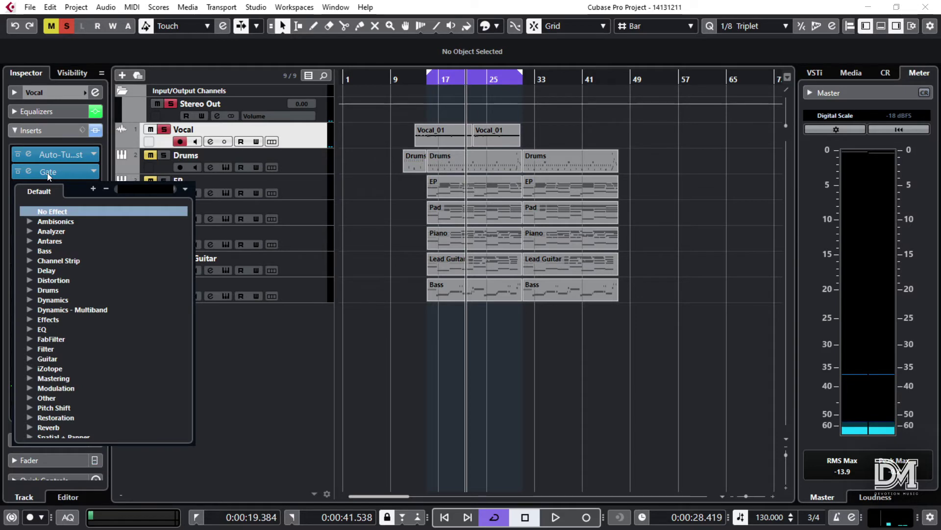
text(dees)
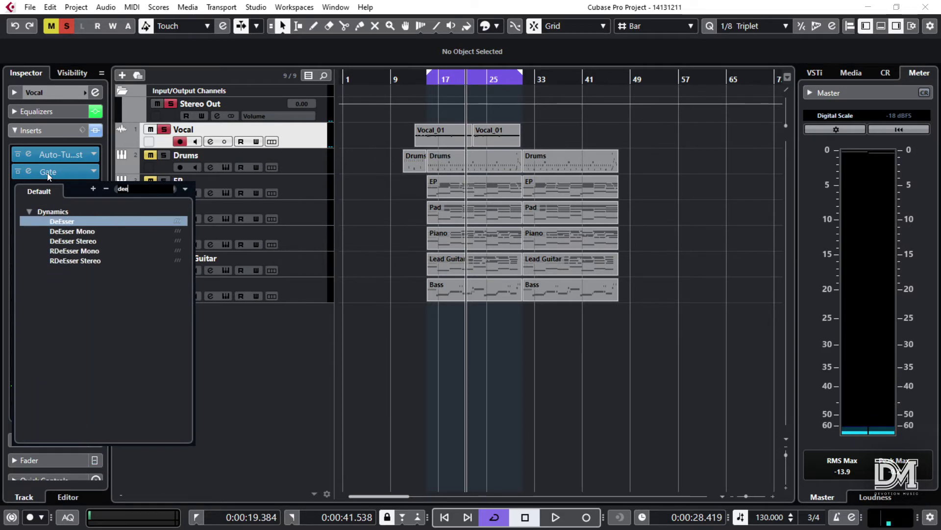
click(87, 220)
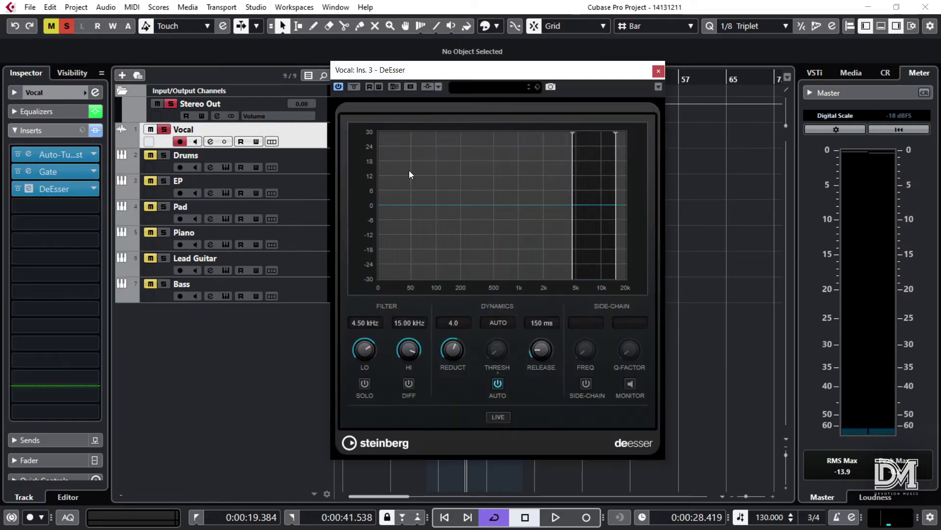
click(501, 85)
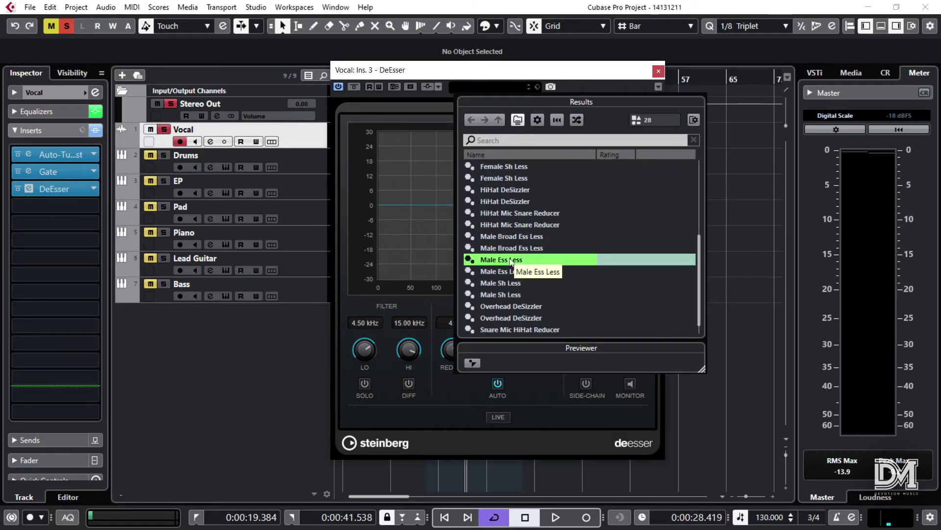
click(491, 89)
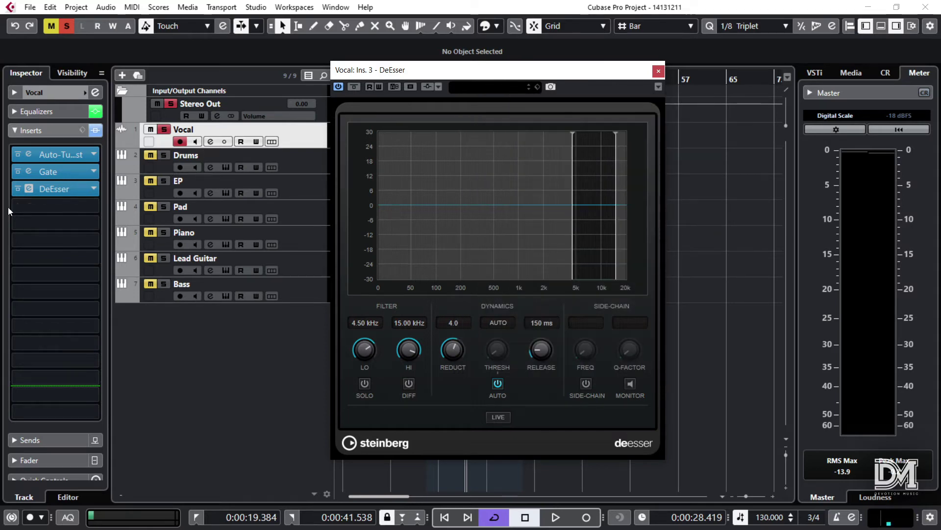
click(28, 190)
click(28, 189)
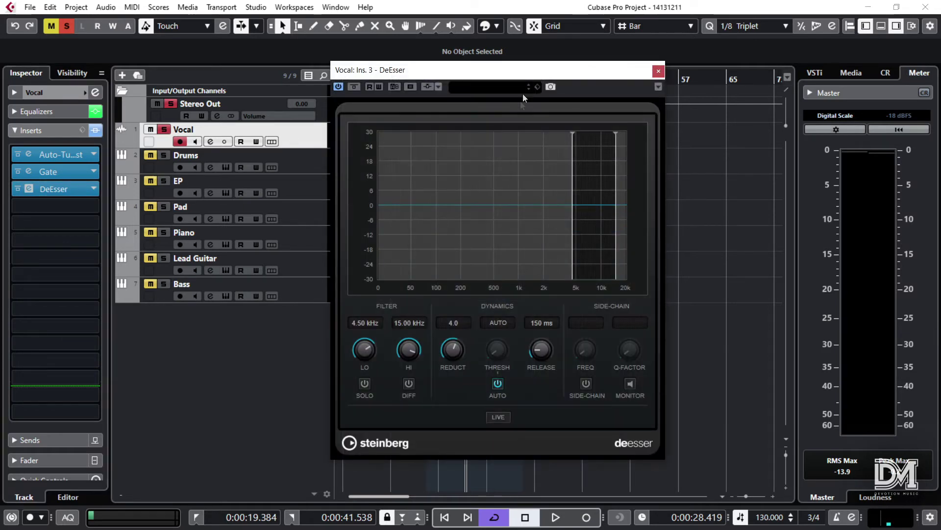
- Find the Male Ess Less preset among the DeEsser presets and load it
click(502, 87)
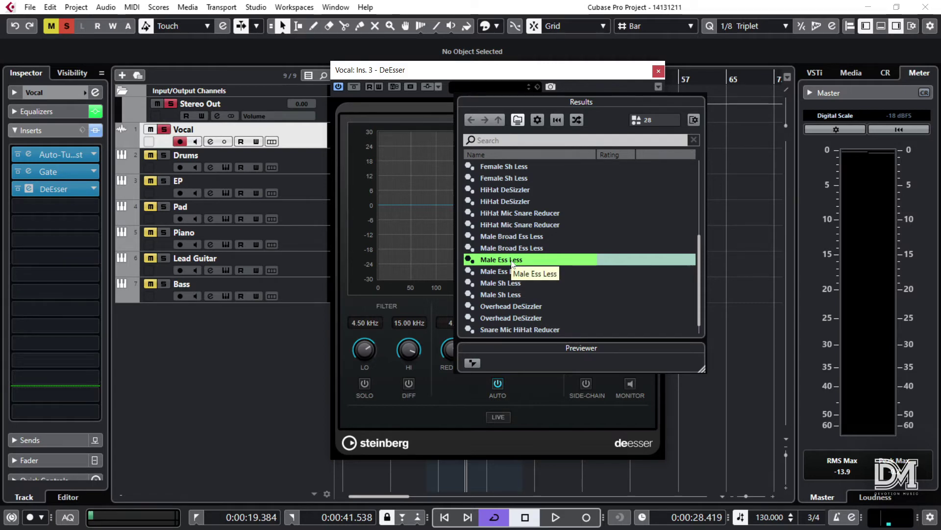
scroll(511, 261, up, 4)
scroll(505, 237, down, 3)
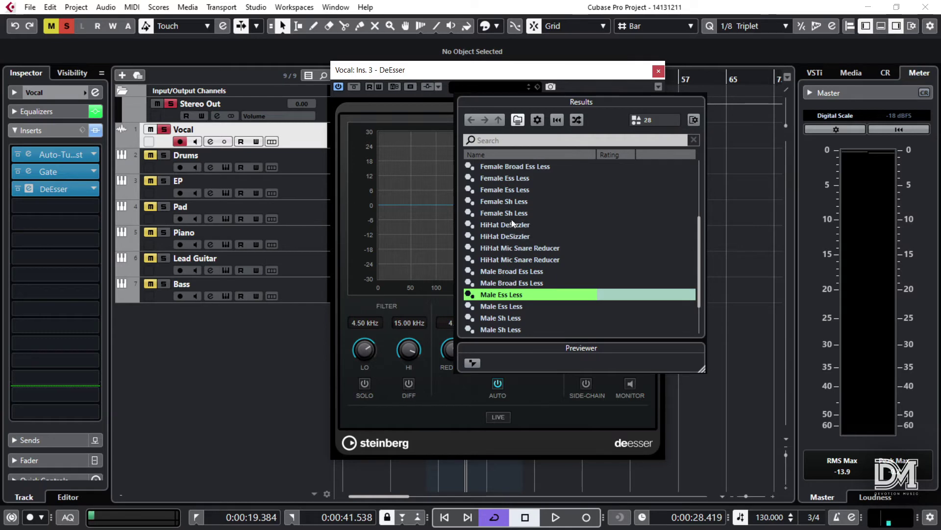
scroll(501, 305, down, 2)
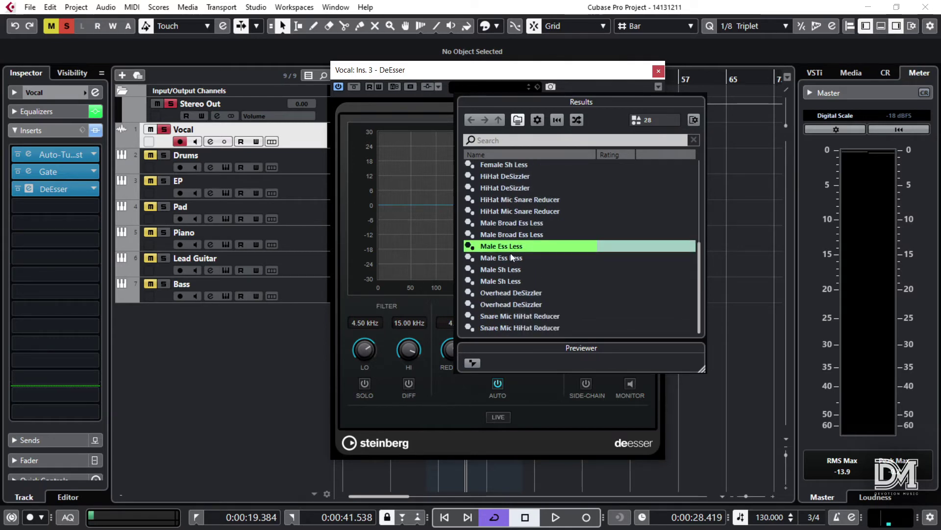
key(Return)
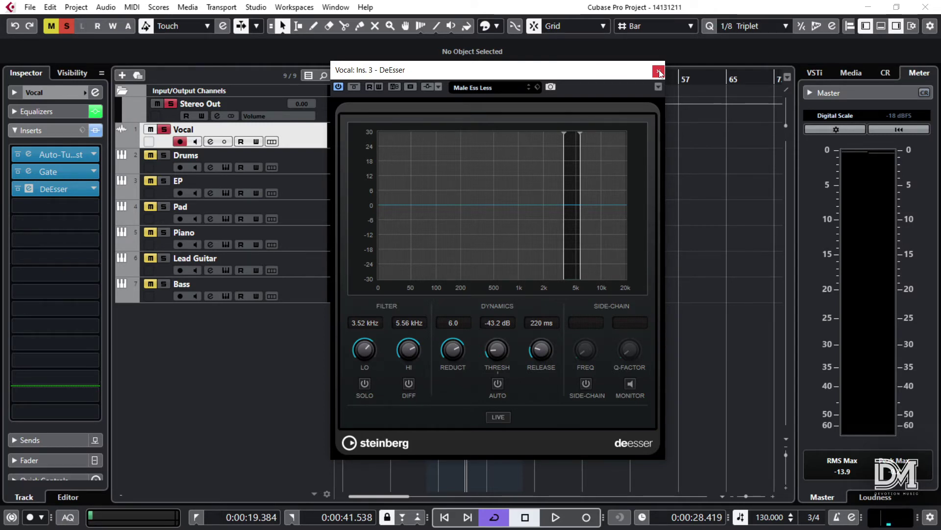
- Close the de-esser and add the Compressor effect in the vocal's fourth insert slot
click(659, 72)
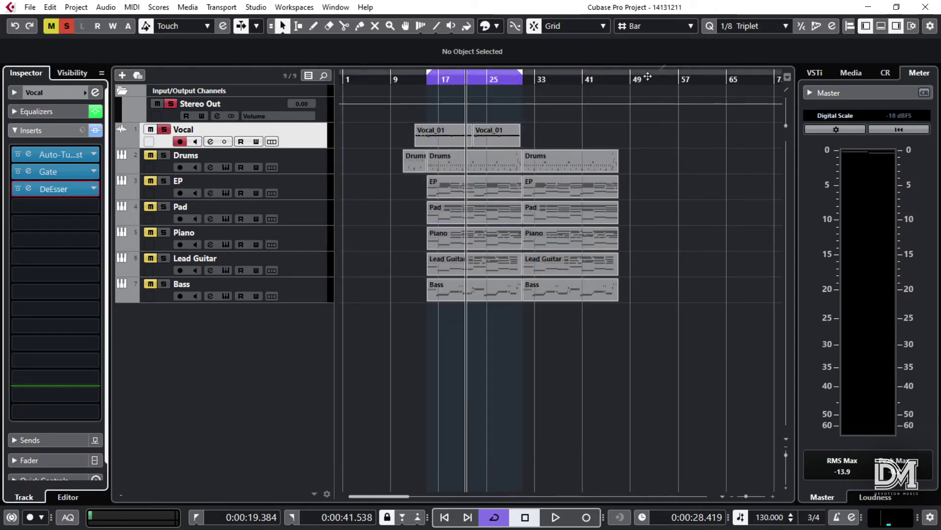
click(31, 186)
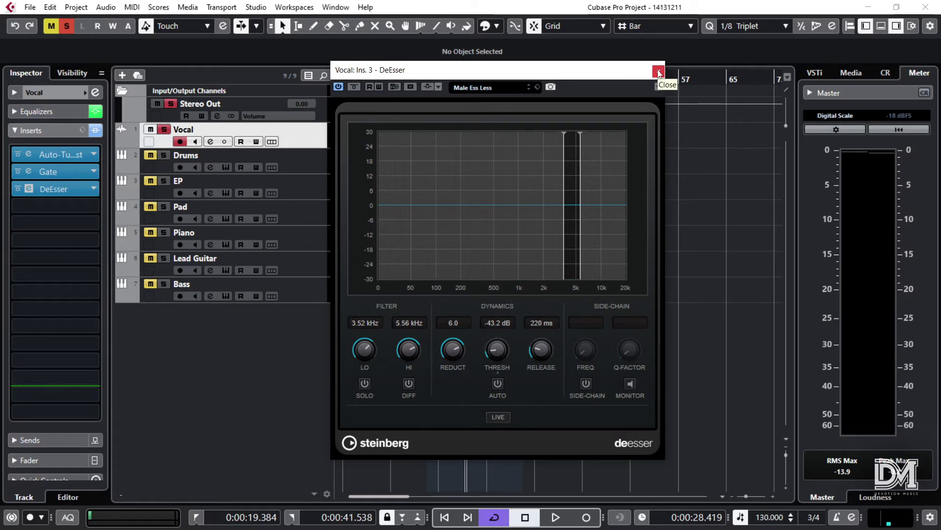
click(658, 73)
click(65, 207)
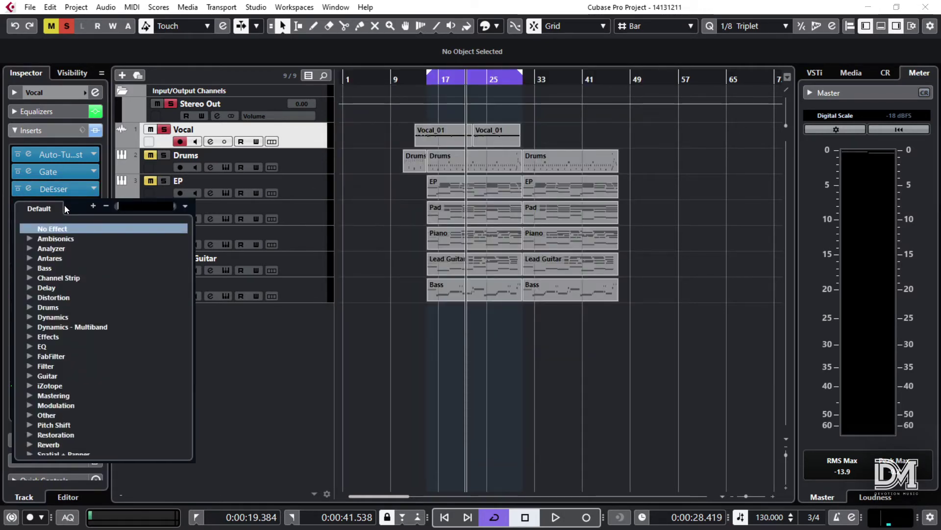
text(comp)
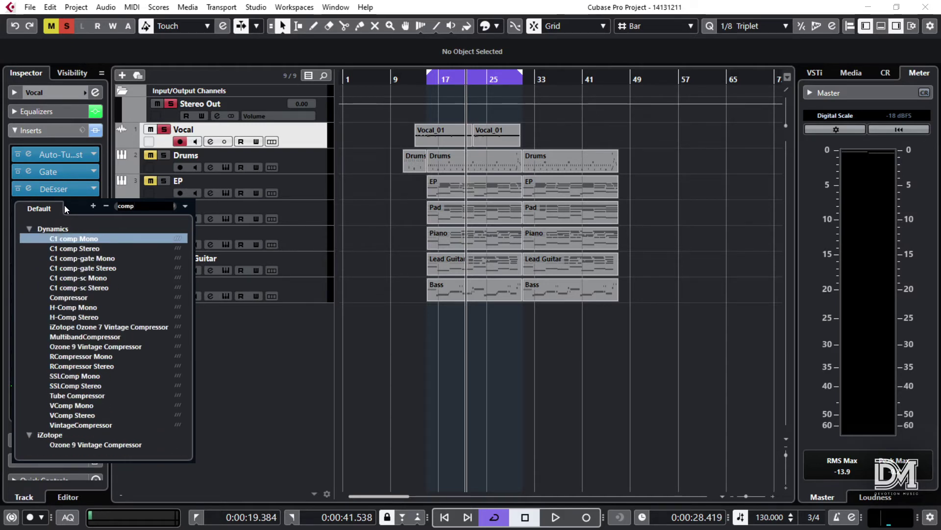
text(ree)
click(74, 249)
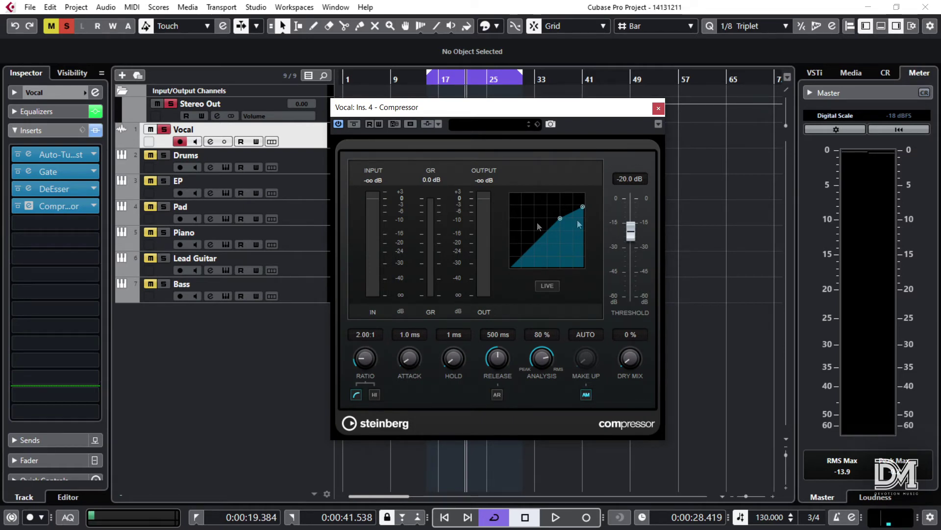
- Try a compression ratio of about 3.81:1 on the curve, and set the compressor's ratio to 2.50:1
click(361, 331)
text(2)
mouse_move(582, 211)
mouse_down()
mouse_move(583, 197)
mouse_move(584, 212)
mouse_up()
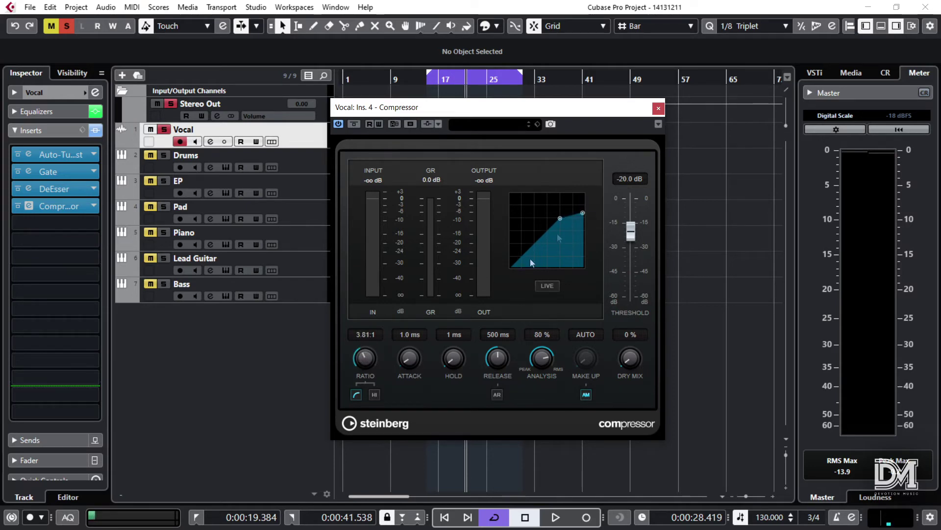
click(375, 334)
text(2)
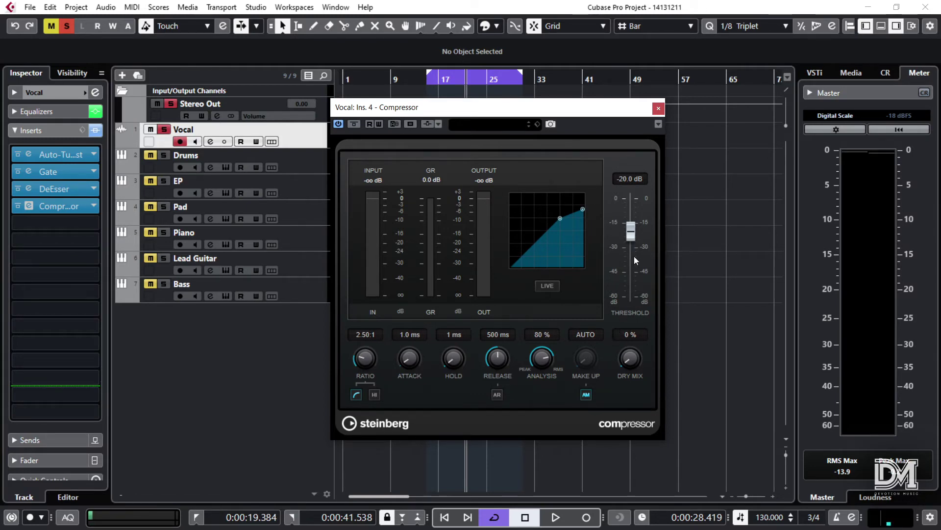
- Play the vocal through the compressor twice and check its input, gain reduction and output levels
key(space)
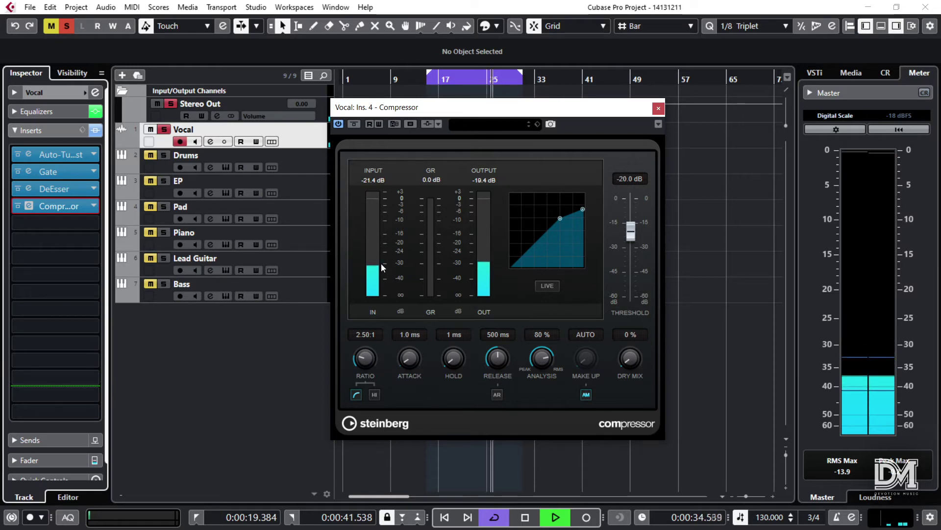
key(space)
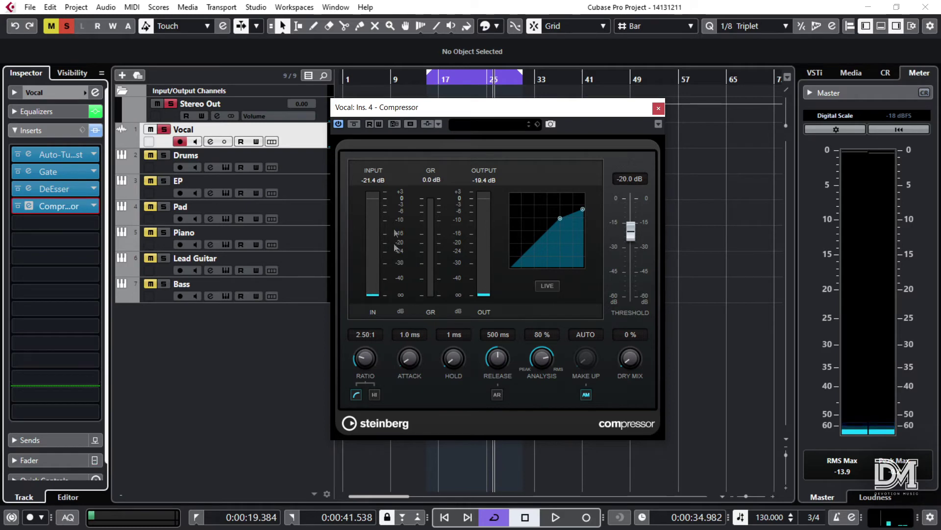
key(space)
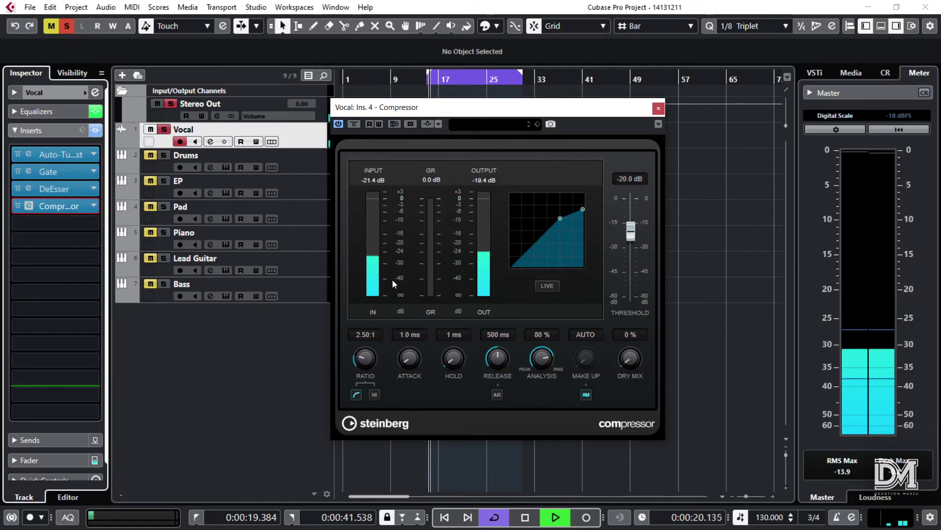
key(space)
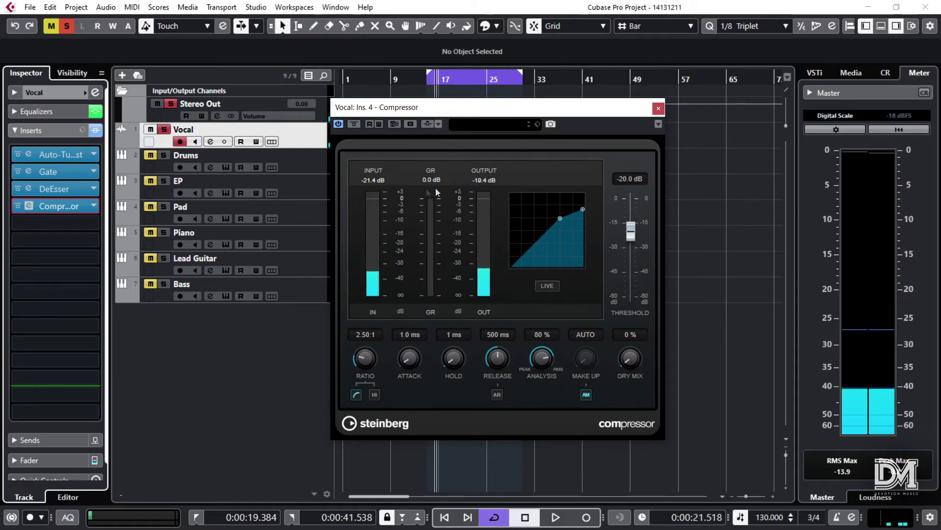
- Set the compressor's threshold to -30 dB
click(625, 180)
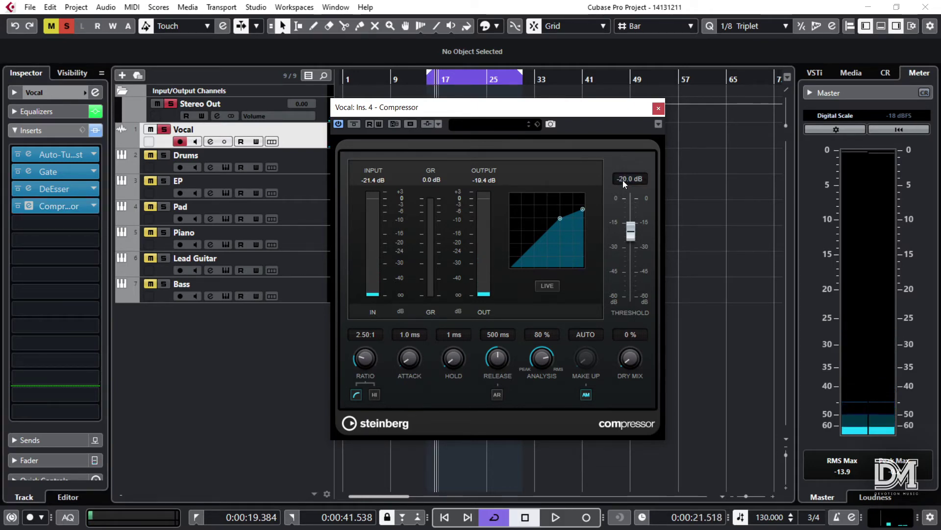
double_click(623, 180)
text(10)
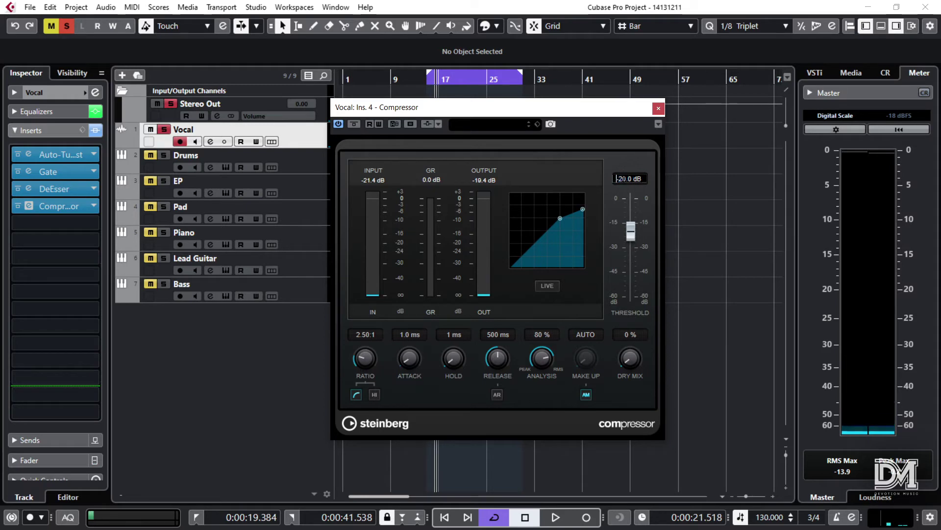
text(3)
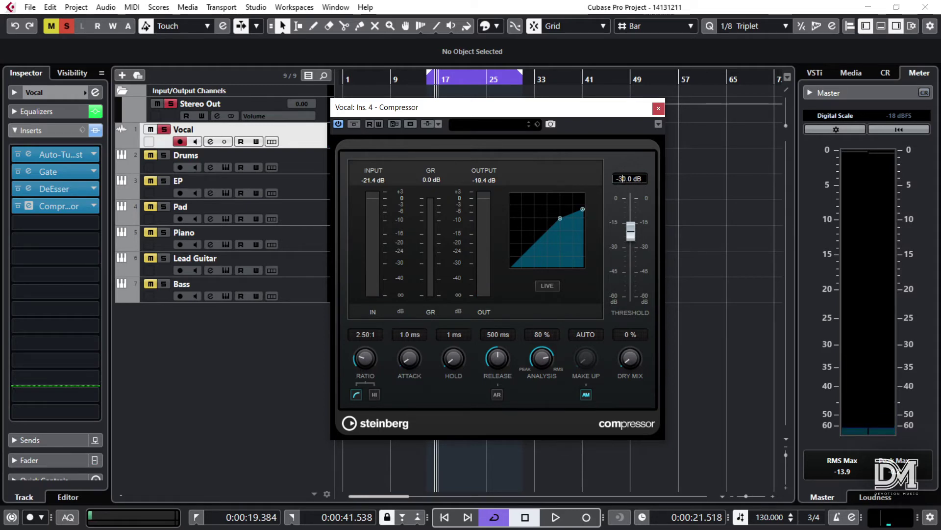
key(Return)
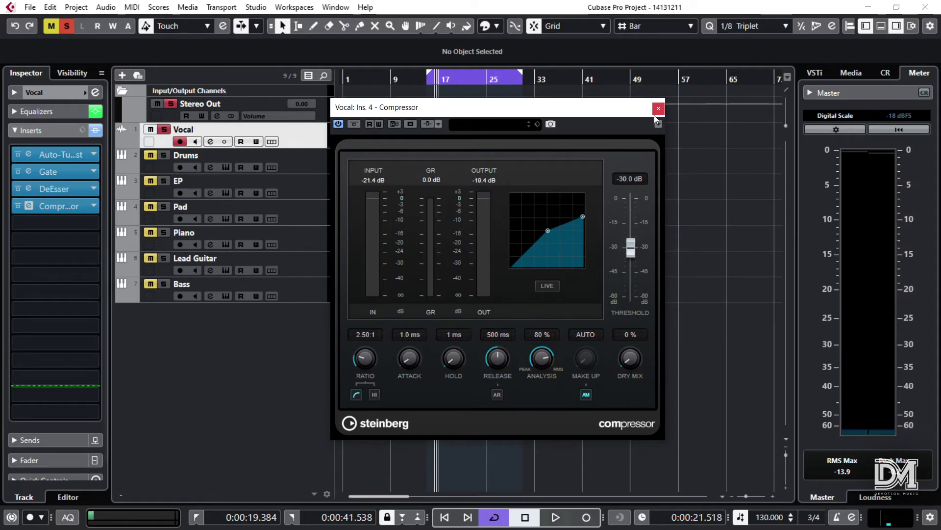
- Play the vocal briefly with the new compressor threshold, stop playback and close the compressor
key(space)
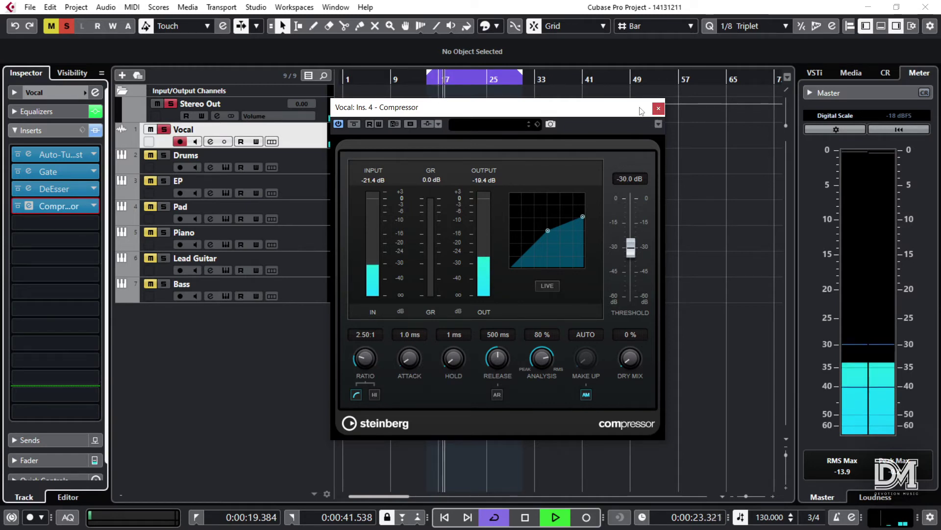
key(space)
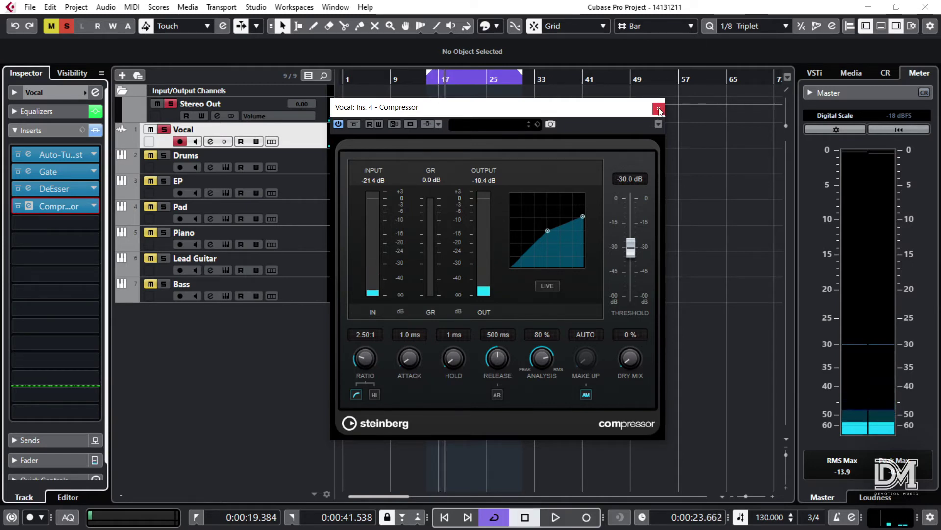
click(659, 108)
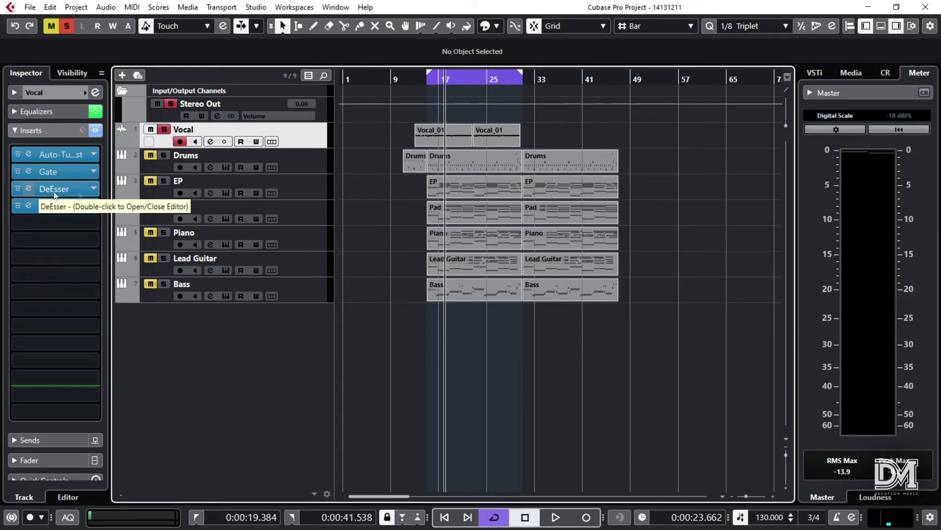
- Save the vocal's insert chain as an FX chain preset named with the owner's first name plus "Vocal Preset"
click(82, 130)
click(119, 158)
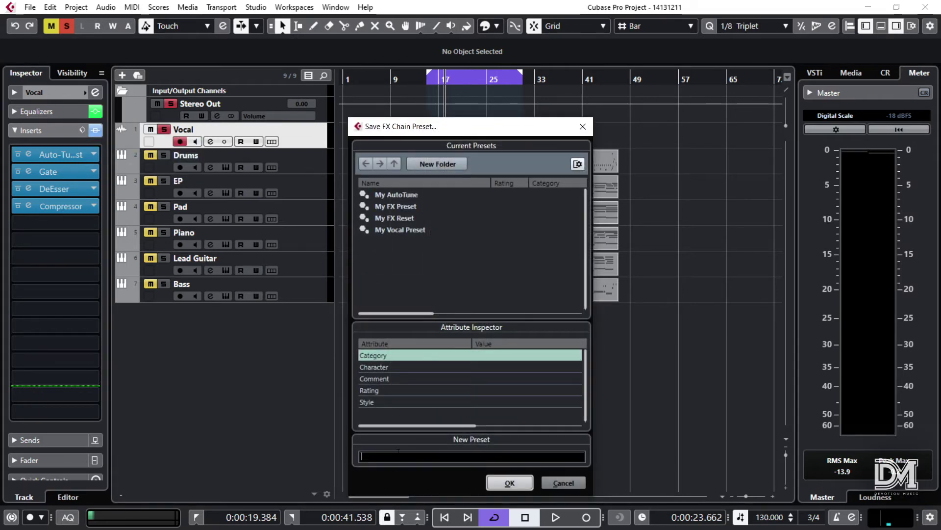
text(Sami Vocal Preset)
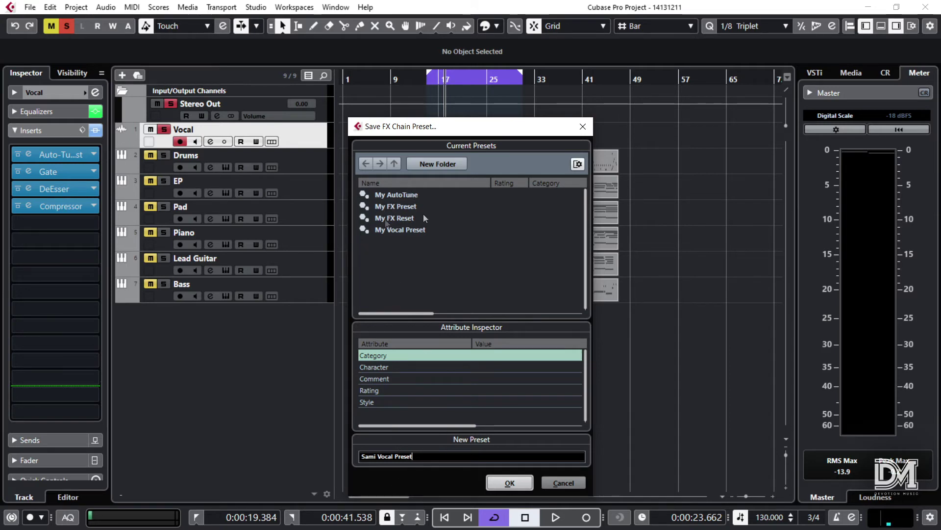
click(509, 483)
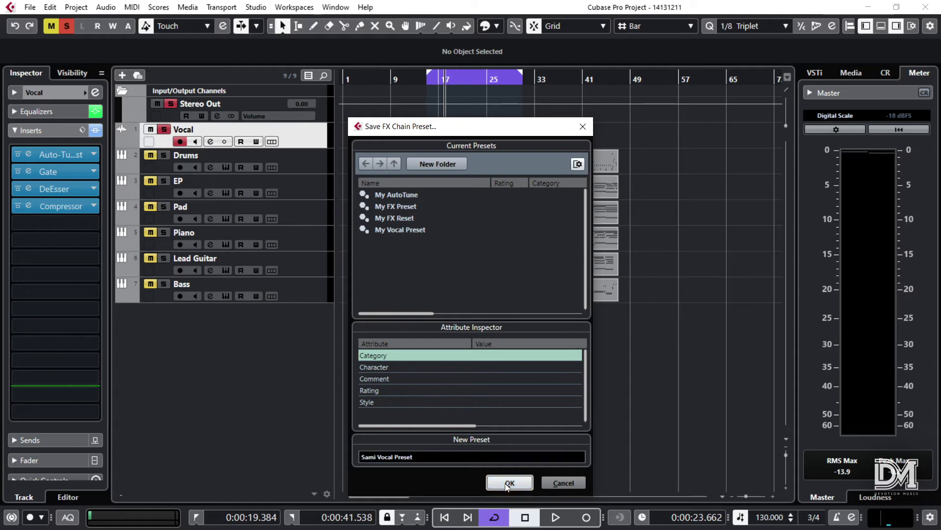
- Add one mono audio track below the Vocal track and solo it
right_click(198, 130)
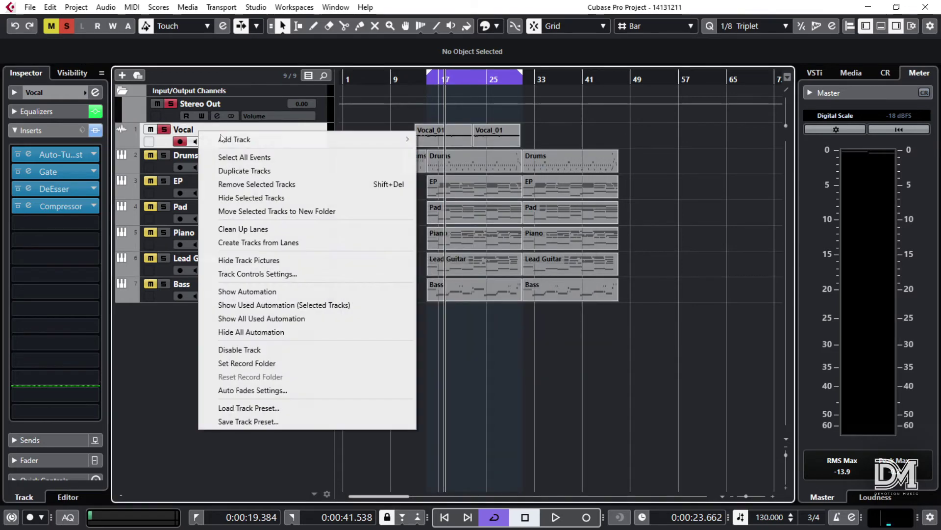
mouse_move(234, 140)
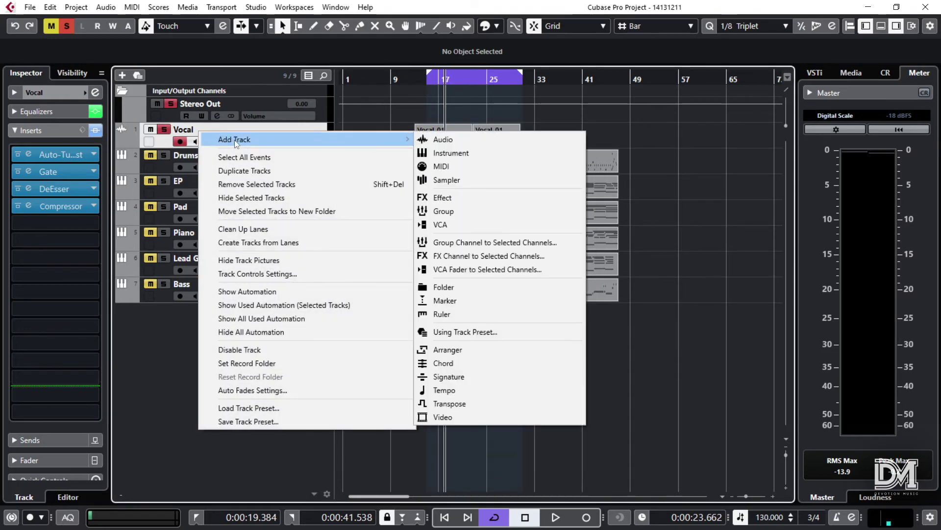
click(442, 140)
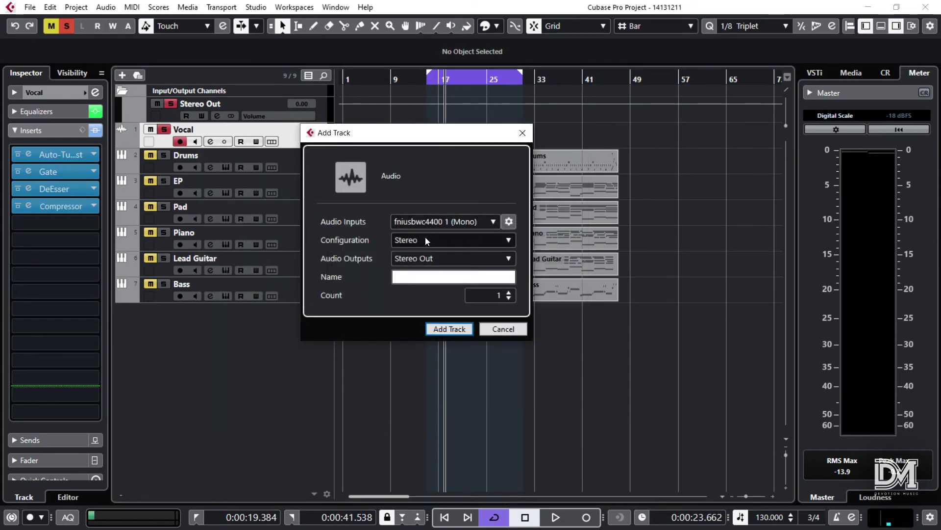
click(403, 240)
click(416, 254)
click(449, 329)
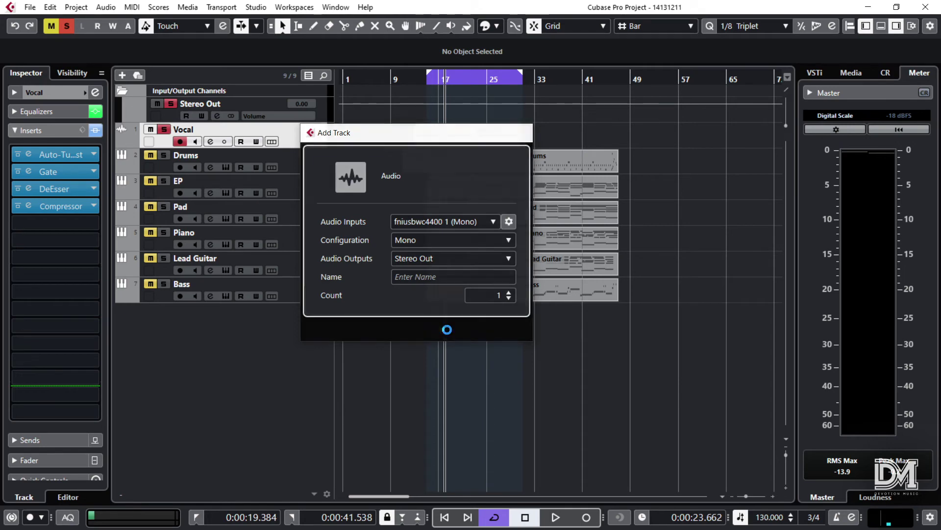
click(164, 155)
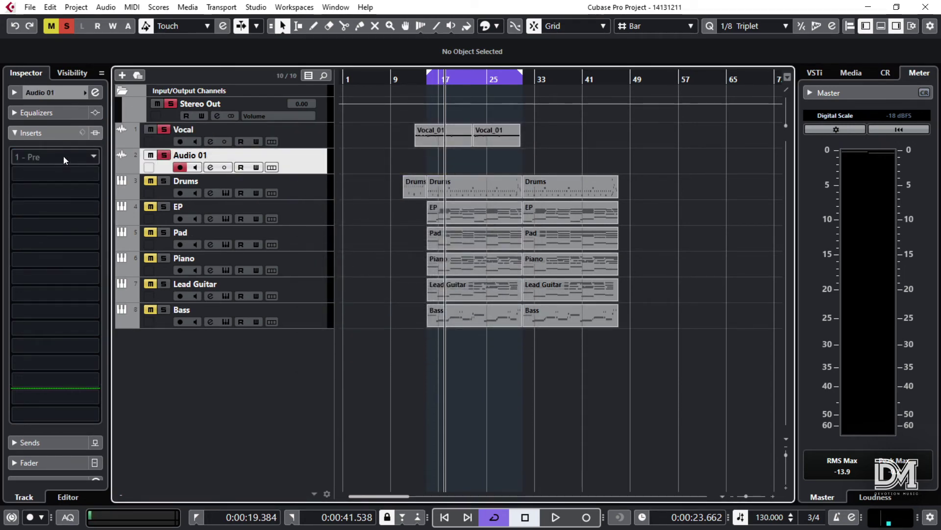
- Load the newly saved vocal FX chain preset on the new audio track and remove that track from the project
click(81, 134)
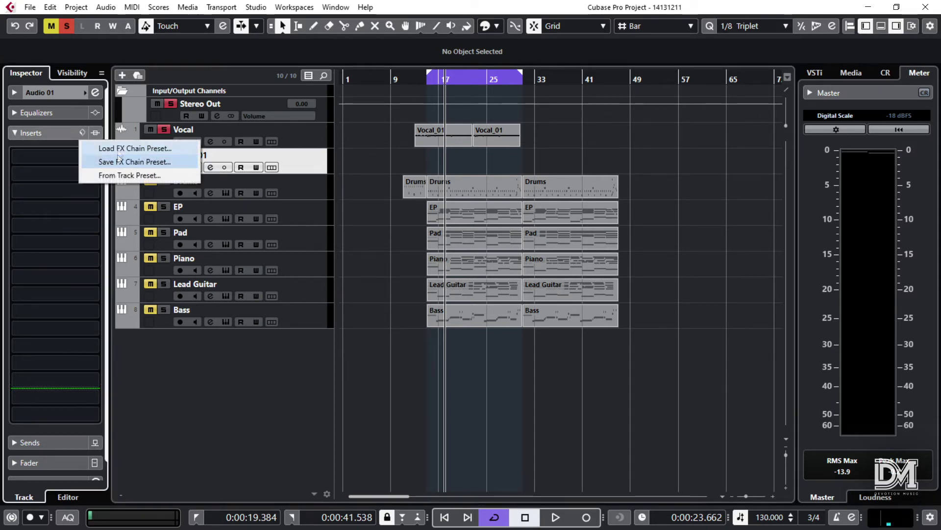
click(118, 148)
scroll(410, 255, down, 20)
scroll(409, 255, down, 10)
scroll(398, 279, down, 3)
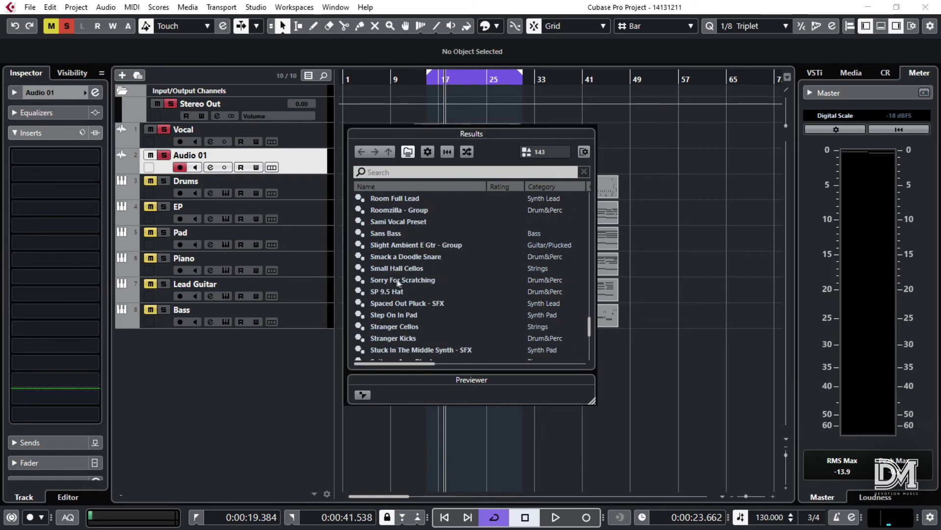
double_click(386, 224)
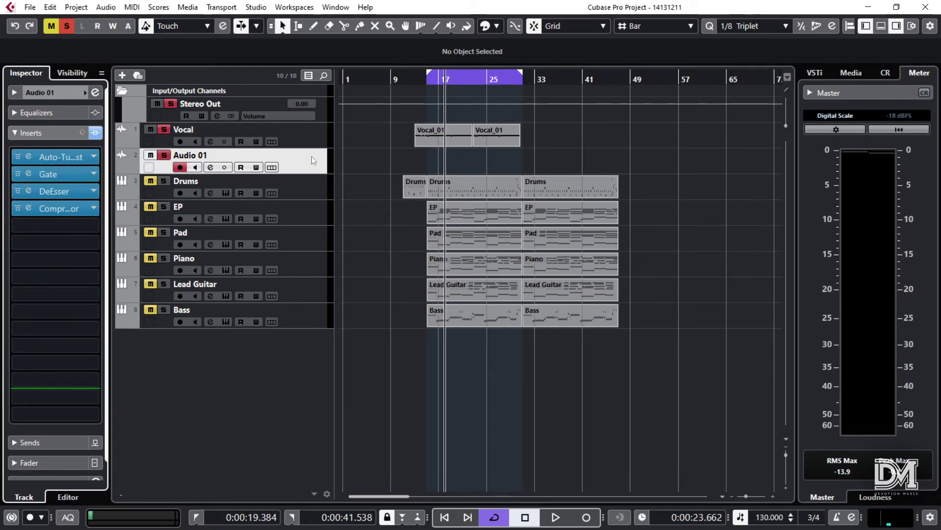
right_click(187, 165)
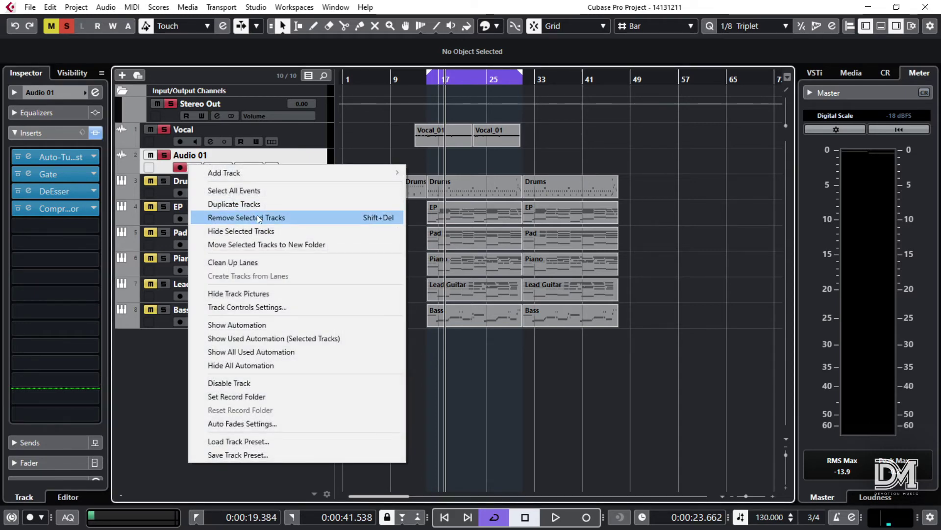
click(258, 218)
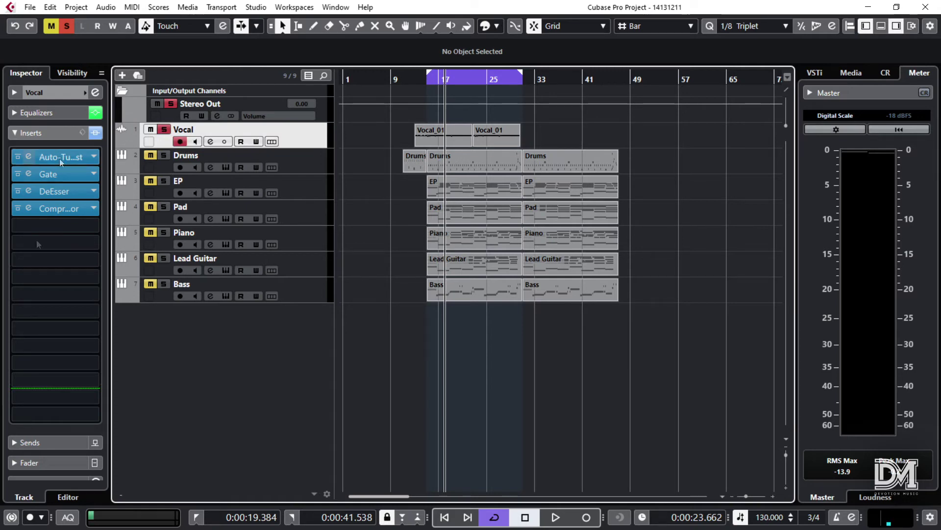
- Examine the key and input type options of Auto-Tune Artist on the Vocal track, leaving both settings as they are
click(33, 158)
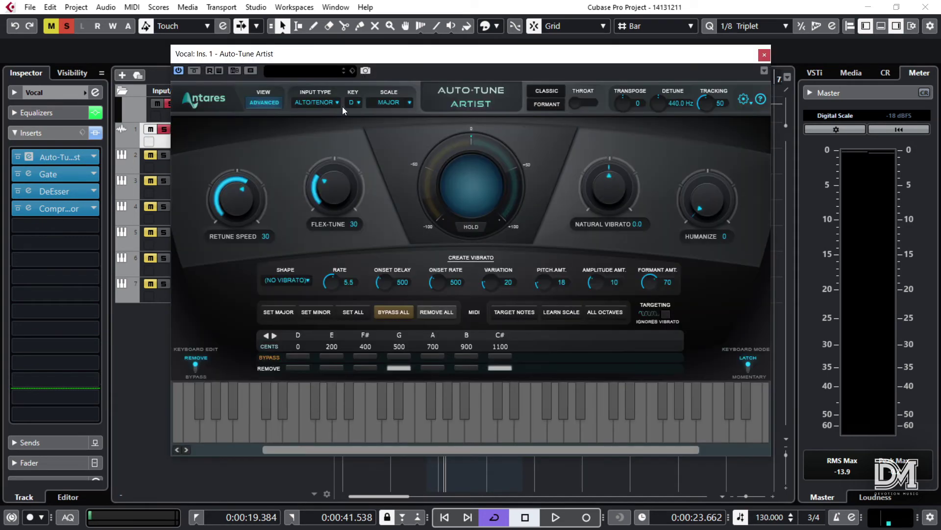
click(351, 103)
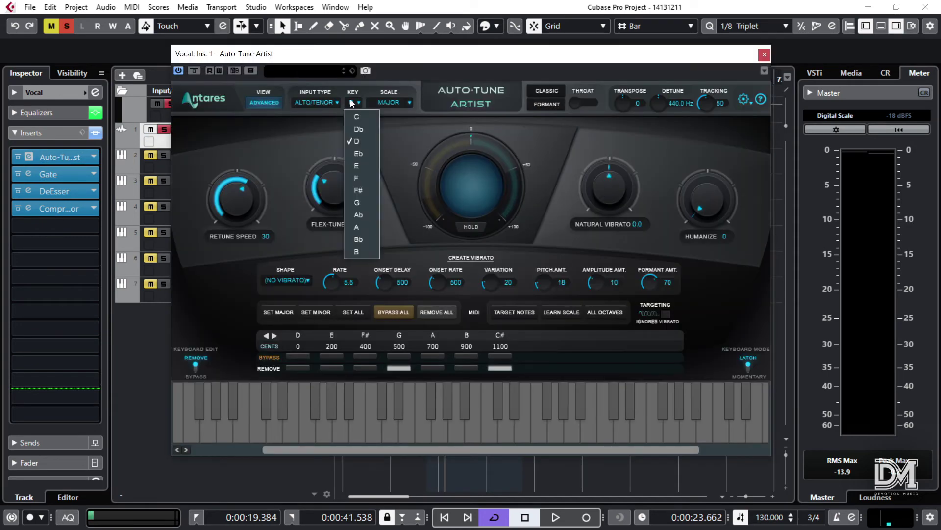
click(415, 138)
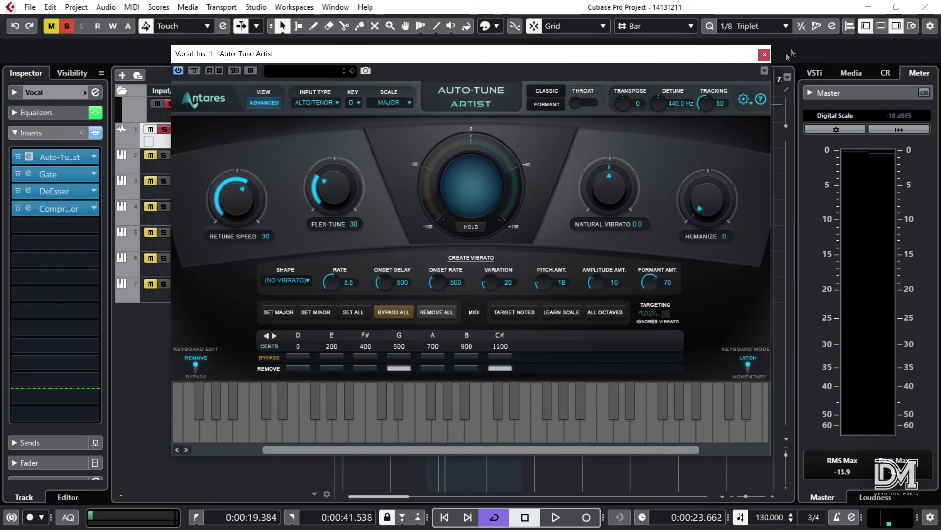
click(306, 105)
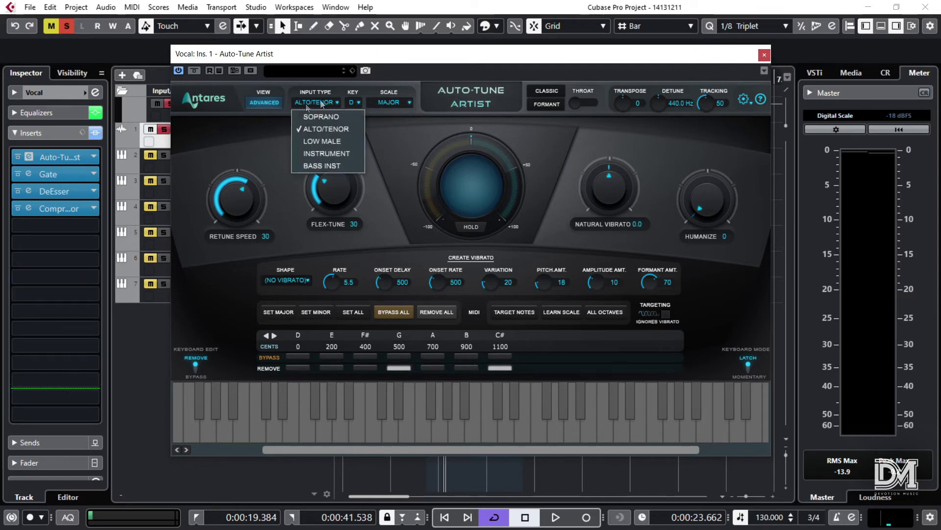
click(763, 55)
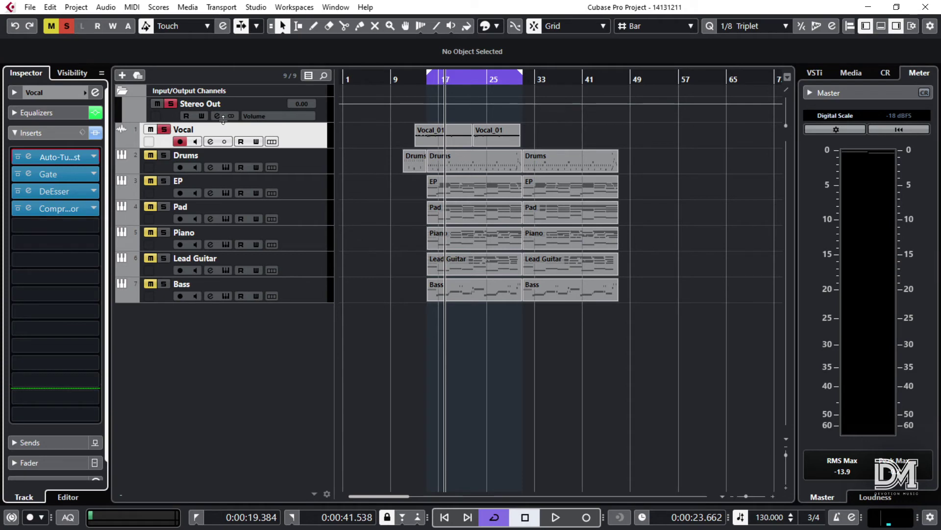
- Play the vocal briefly through its four-insert chain and stop playback
key(space)
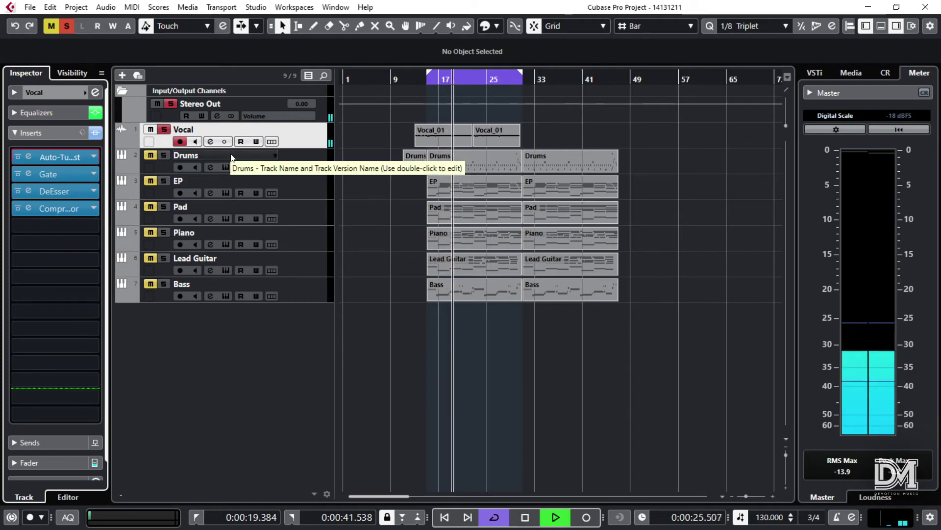
key(space)
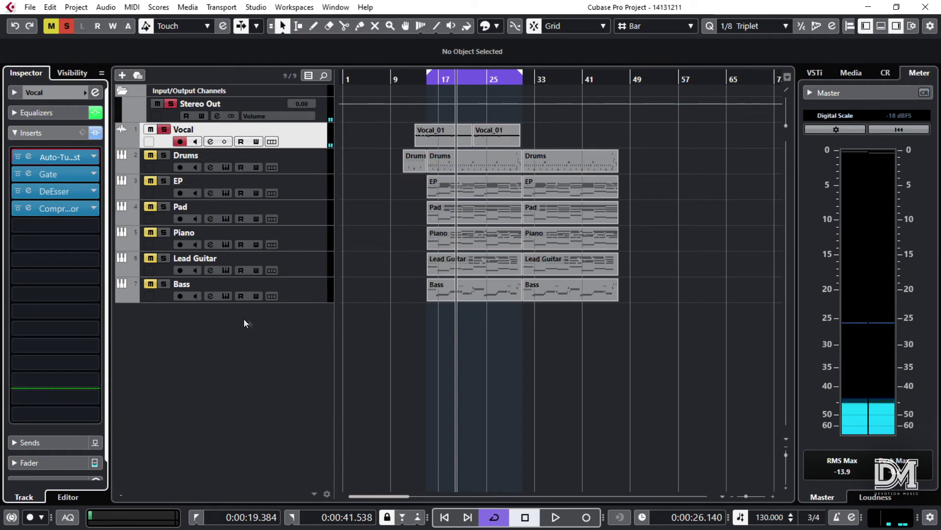
right_click(217, 330)
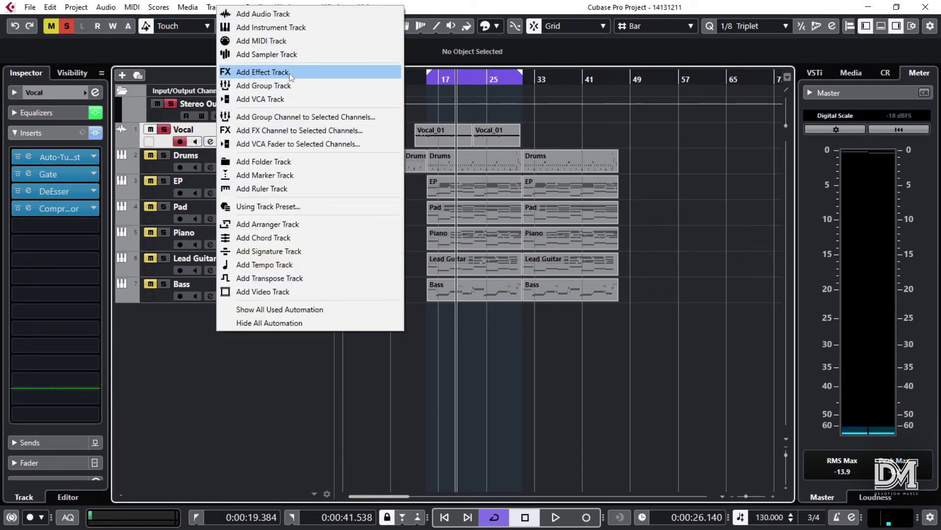
click(198, 349)
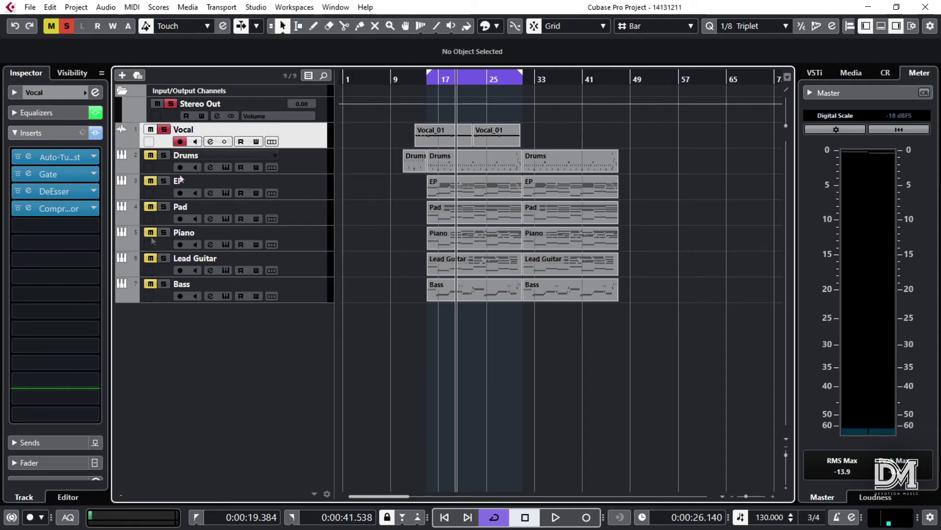
- Insert the RoomWorks SE reverb directly in the Vocal track's twelfth insert slot
click(59, 346)
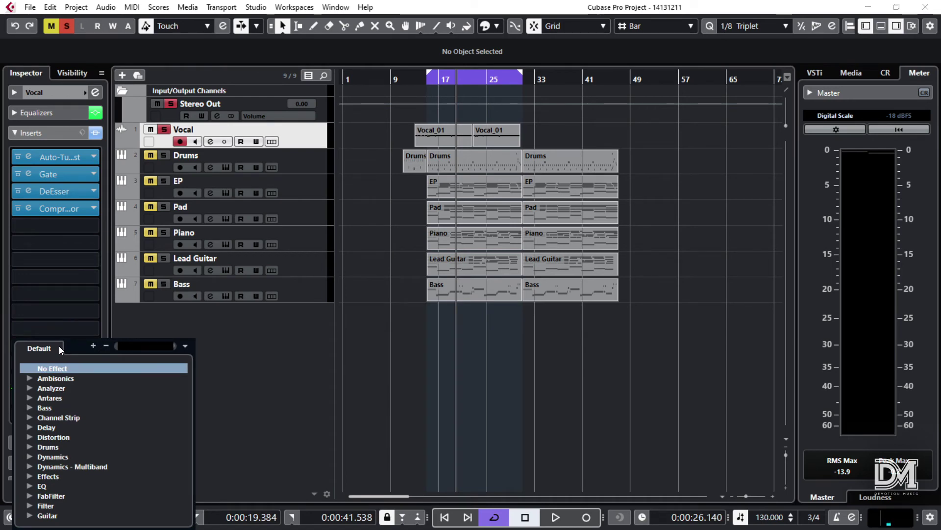
text(rooom)
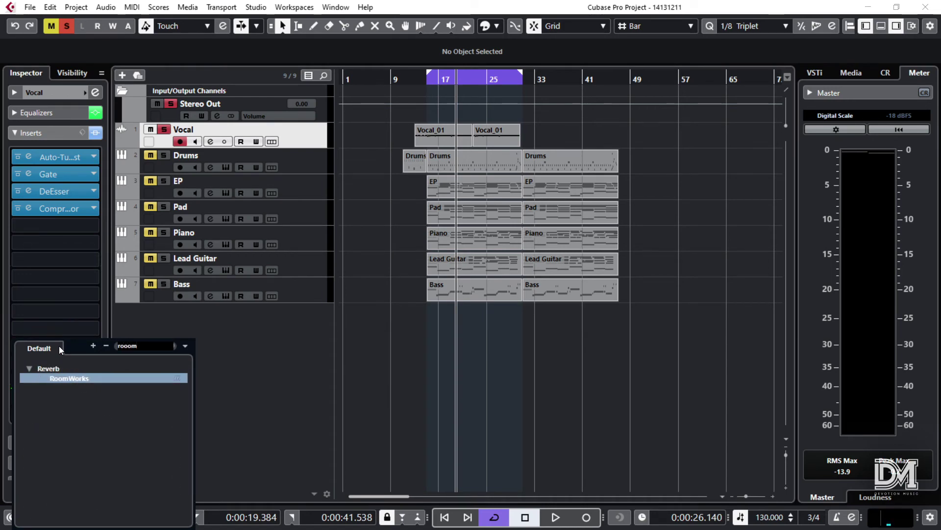
key(BackSpace)
key(BackSpace)
key(BackSpace)
key(BackSpace)
text(oom)
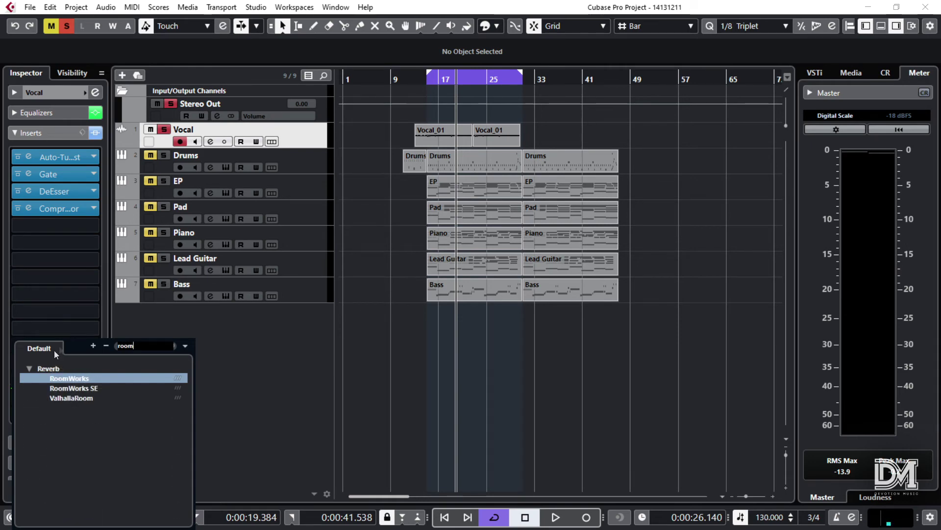
click(136, 388)
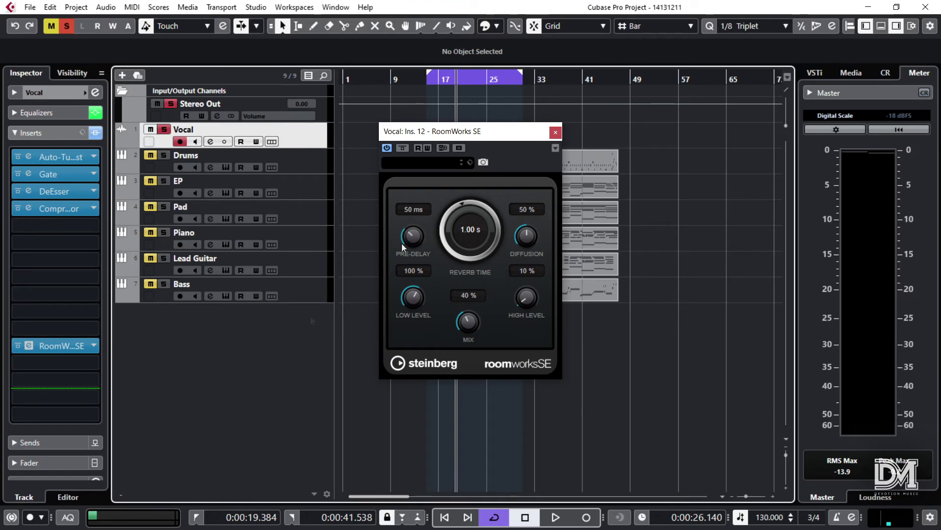
- Load the Arena preset in the vocal's RoomWorks SE and compare the playing vocal with the reverb bypassed and active
drag(470, 135, 497, 181)
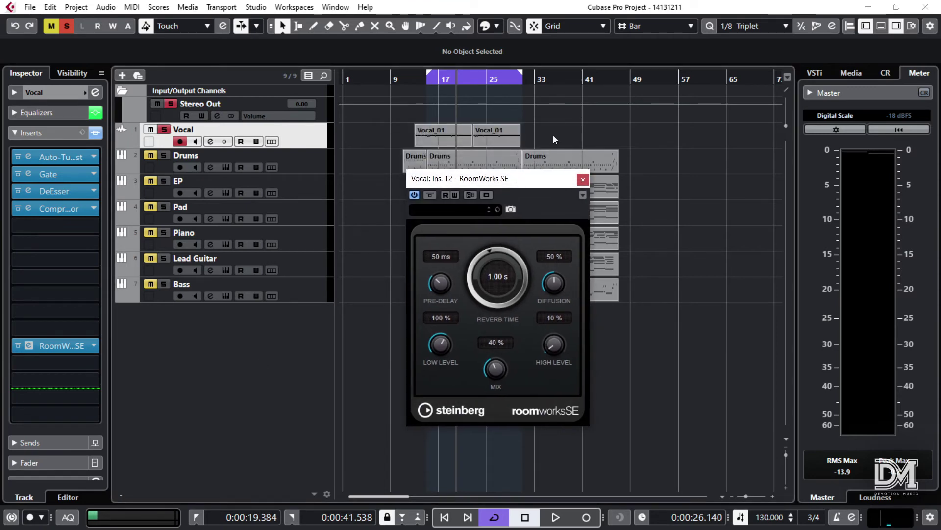
click(460, 208)
click(543, 195)
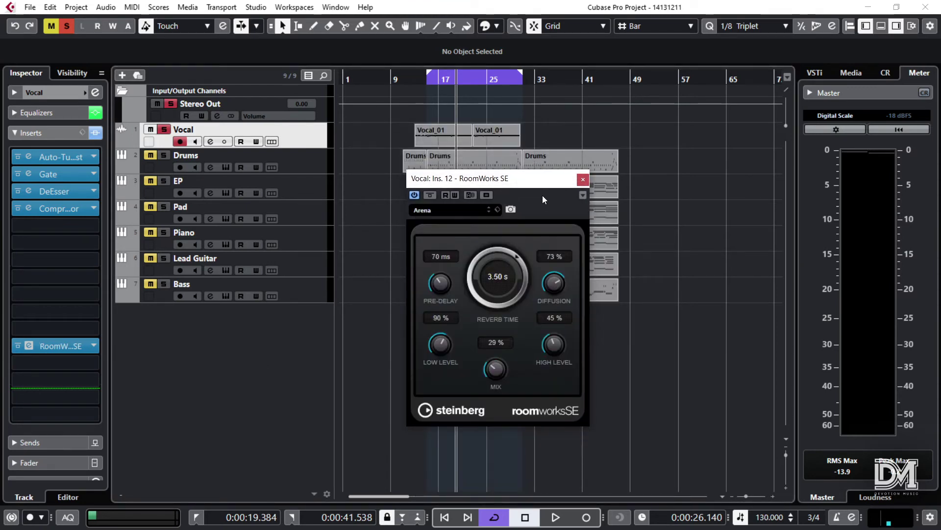
key(space)
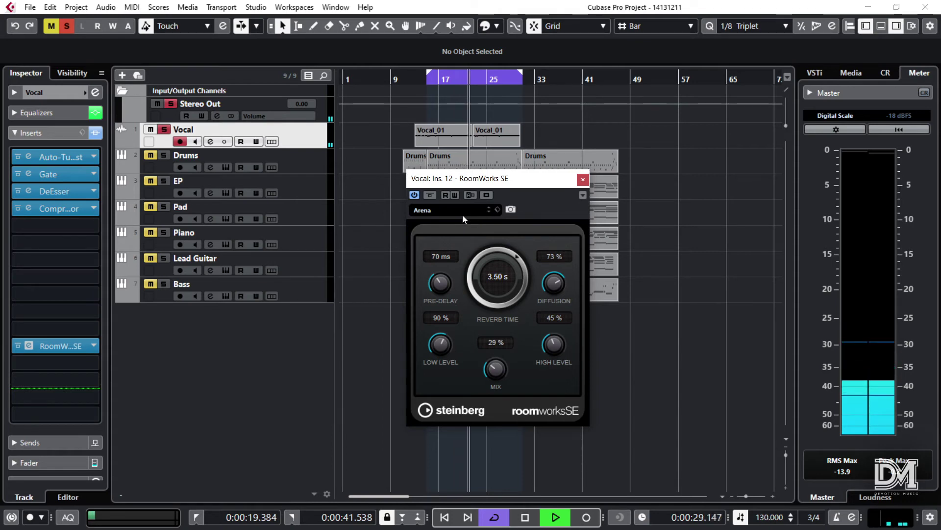
click(430, 195)
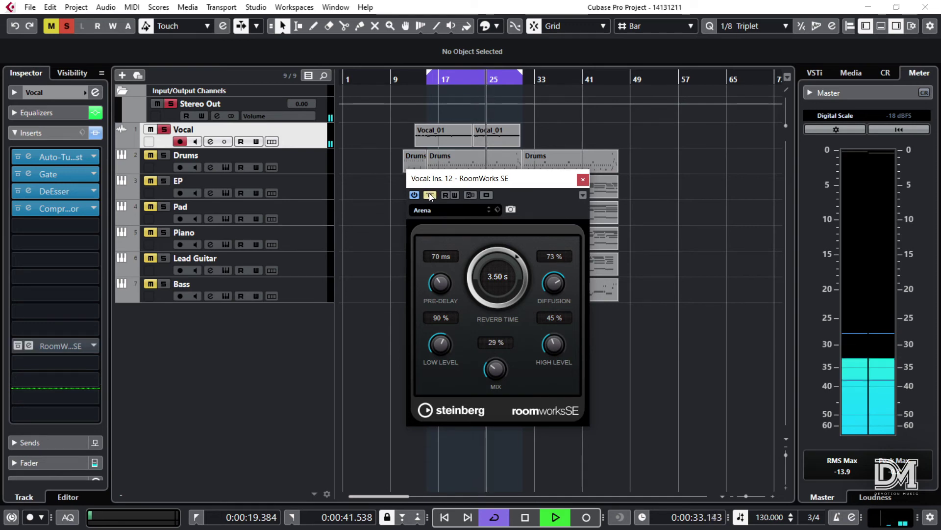
click(430, 195)
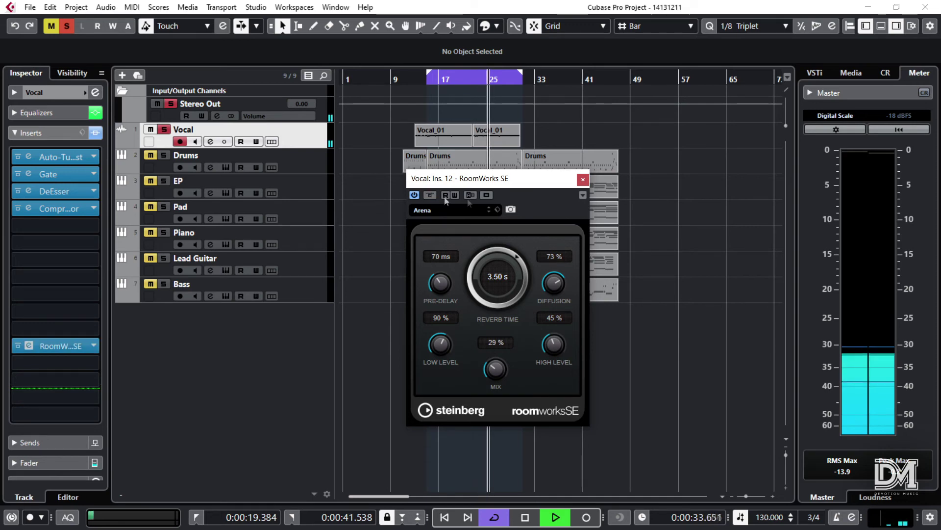
click(583, 179)
- Remove RoomWorks SE from the Vocal track's inserts by choosing No Effect
click(92, 346)
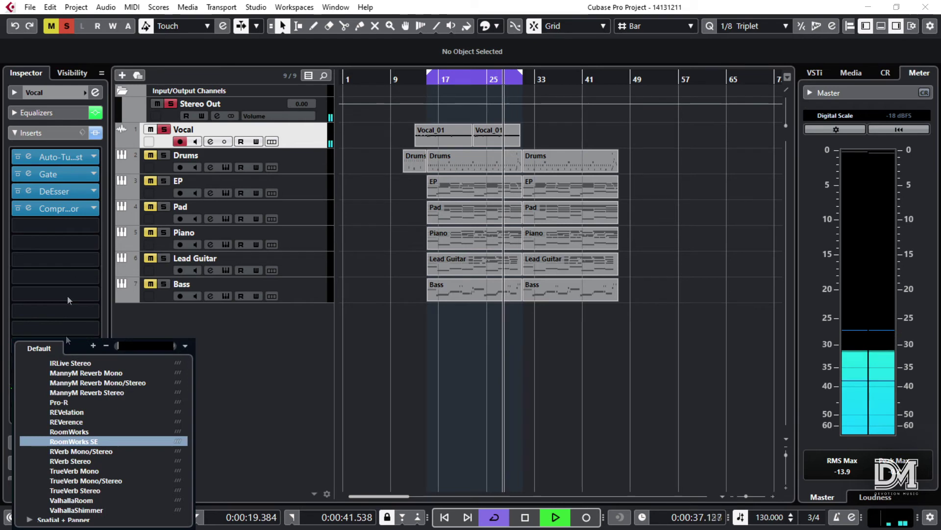
scroll(73, 377, up, 3)
scroll(72, 377, up, 3)
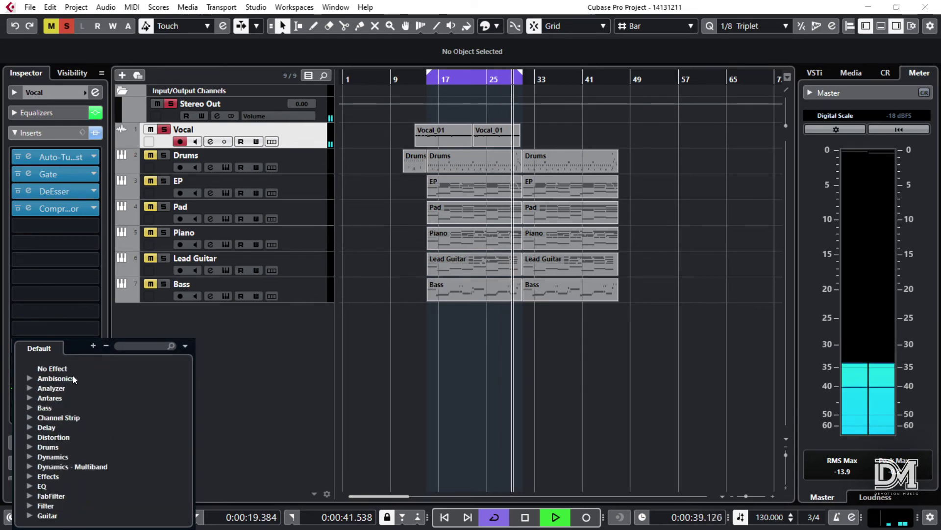
click(64, 366)
click(460, 301)
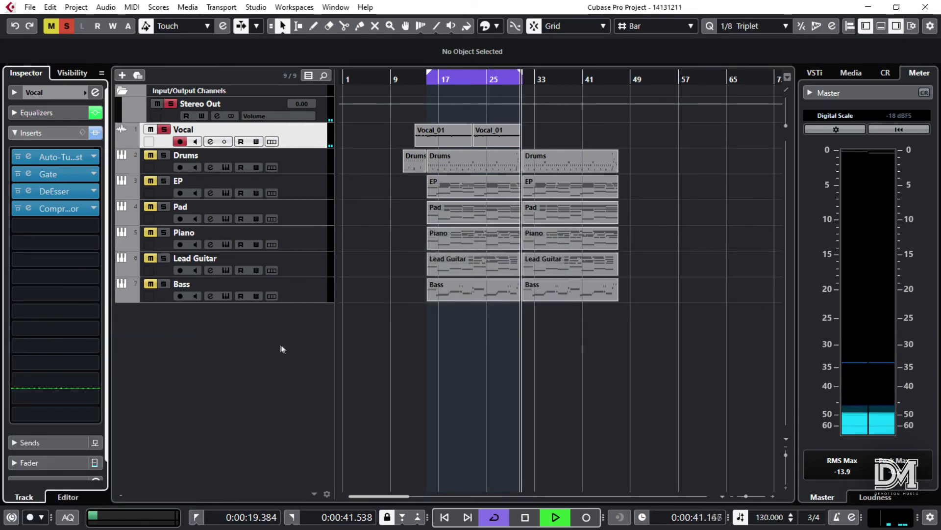
- Add one stereo effect track named "FX" with no effect, routed to Stereo Out, and solo it
right_click(198, 322)
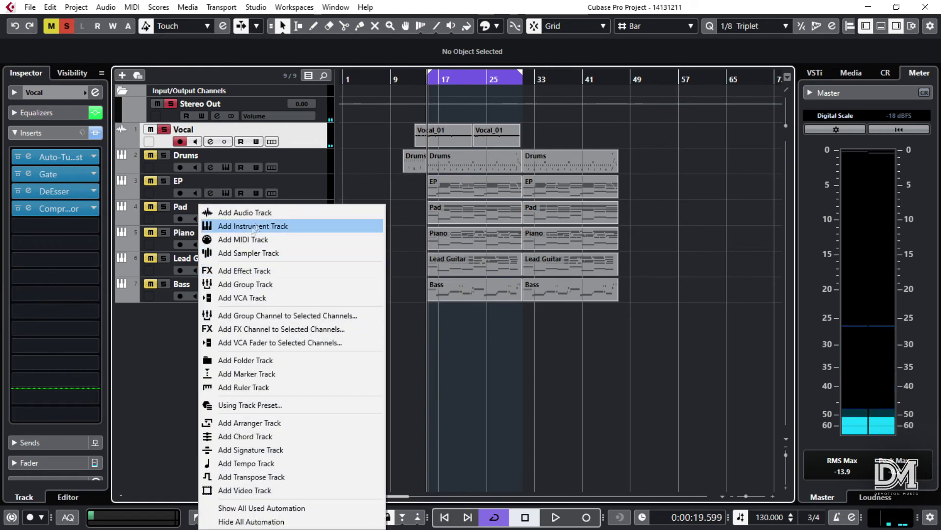
click(251, 270)
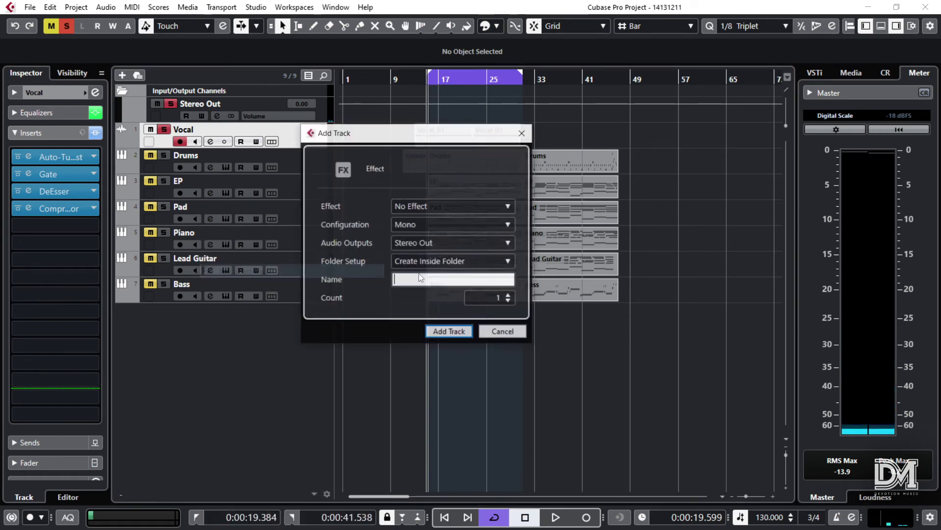
click(407, 224)
click(443, 254)
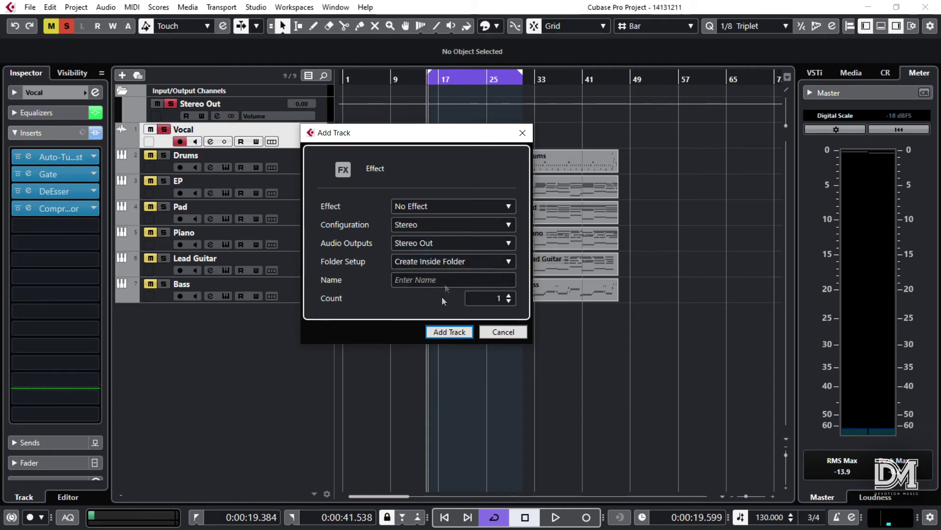
click(425, 284)
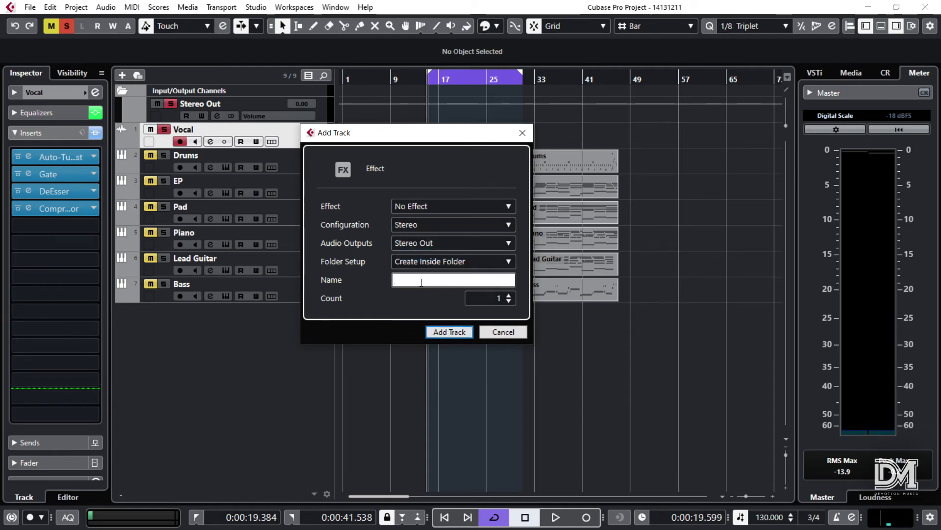
text(FX)
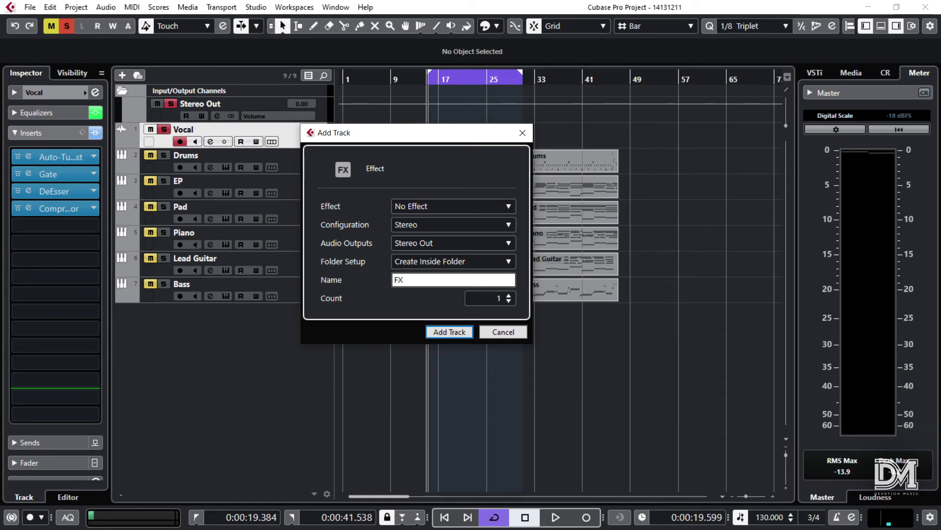
key(Return)
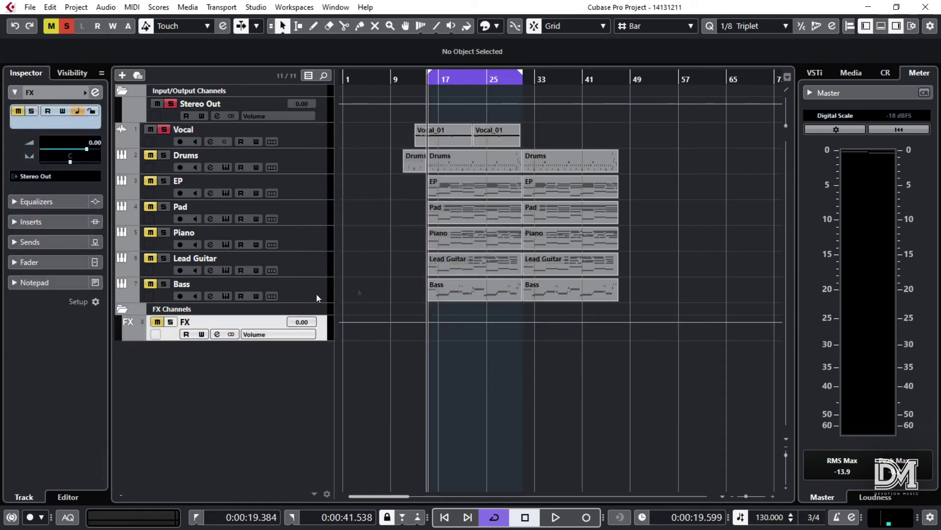
click(157, 323)
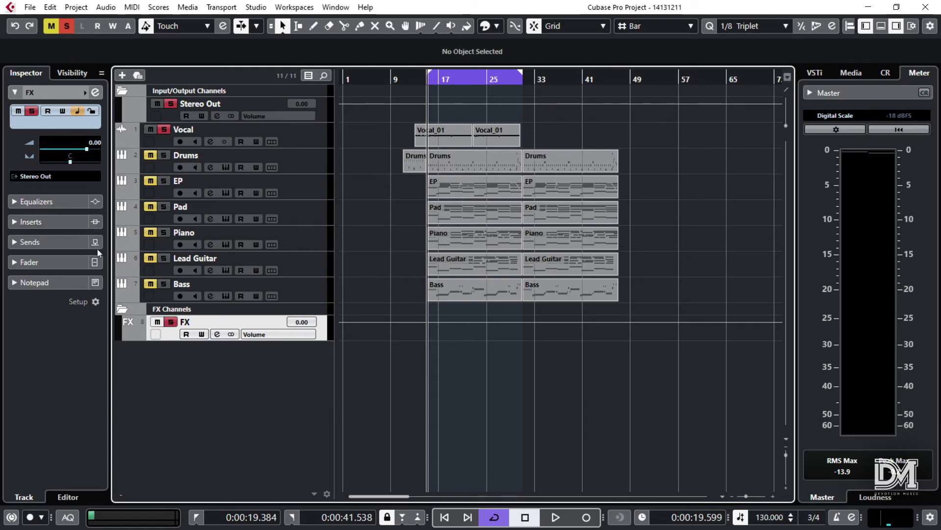
- Insert the RoomWorks SE reverb in the first insert slot of the FX track
click(43, 223)
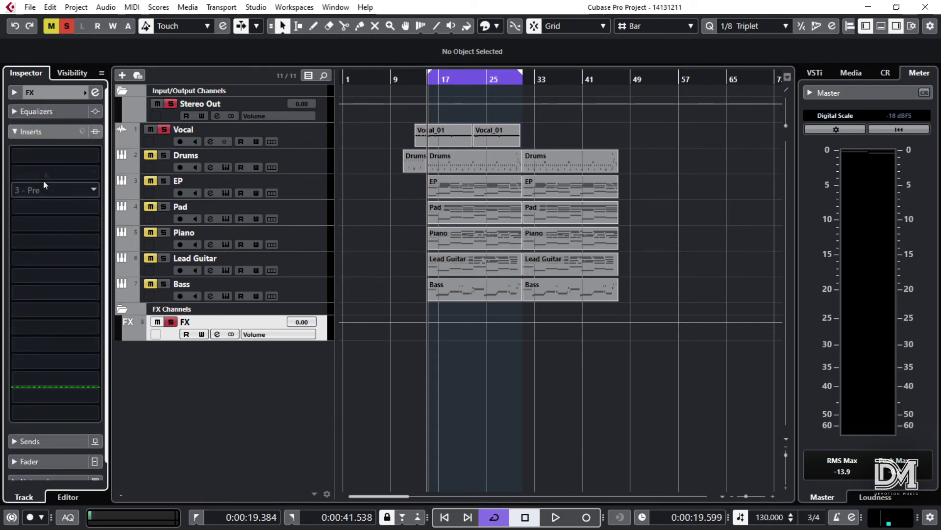
click(47, 154)
text(room)
click(77, 196)
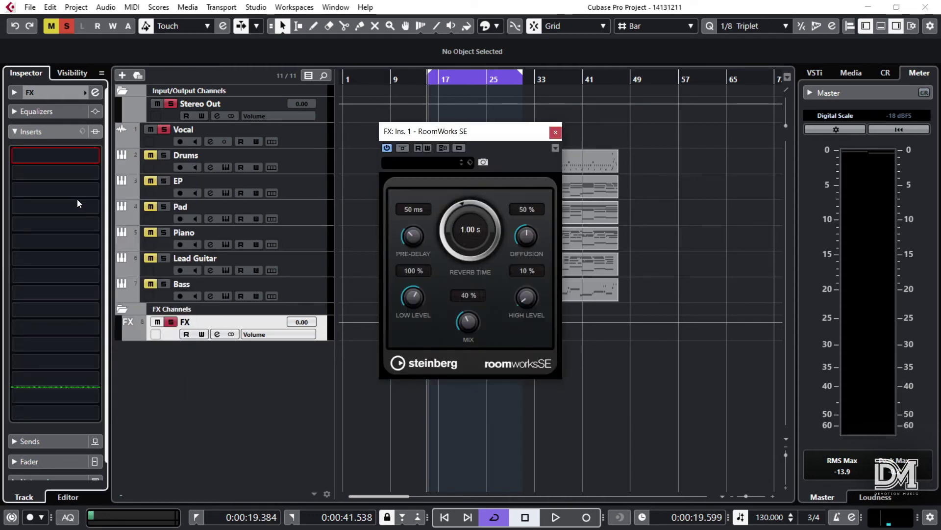
- Load the Arena preset in the FX track's RoomWorks SE, set its mix to 10 % and close the plug-in
click(423, 164)
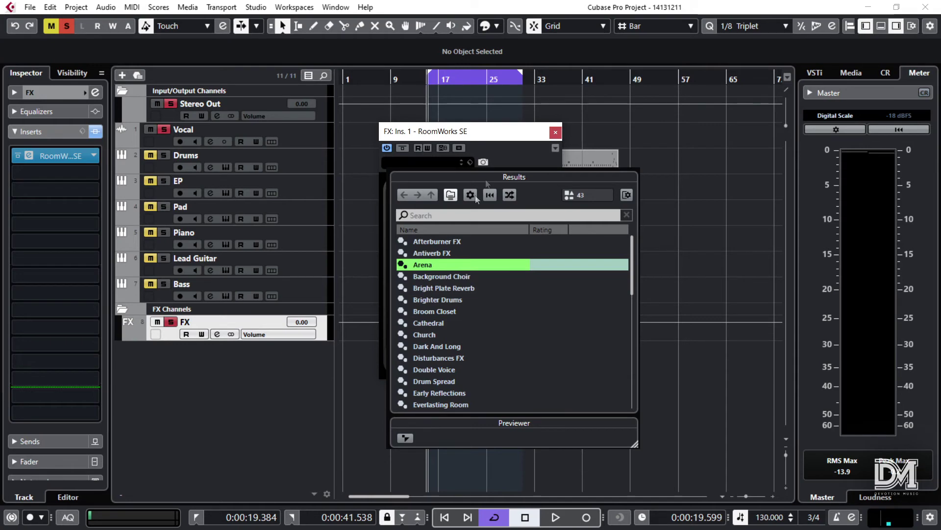
click(508, 143)
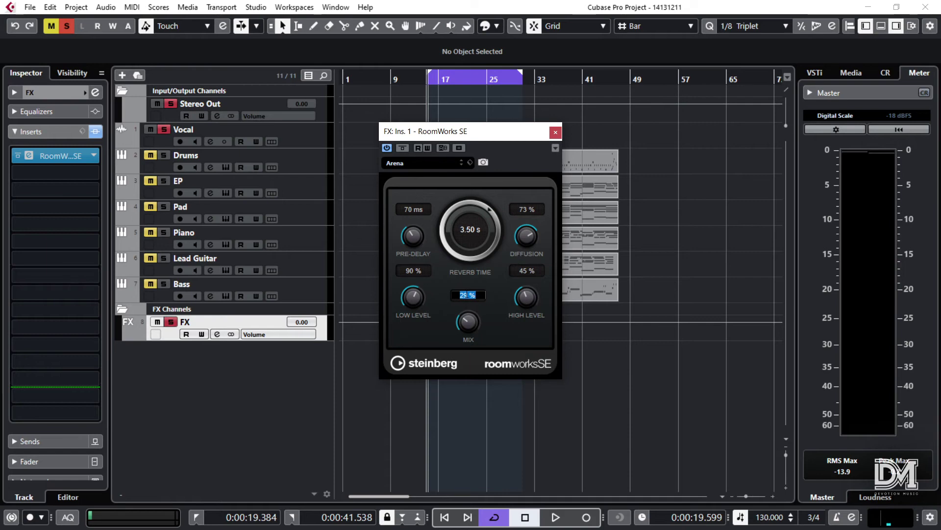
text(10)
key(Return)
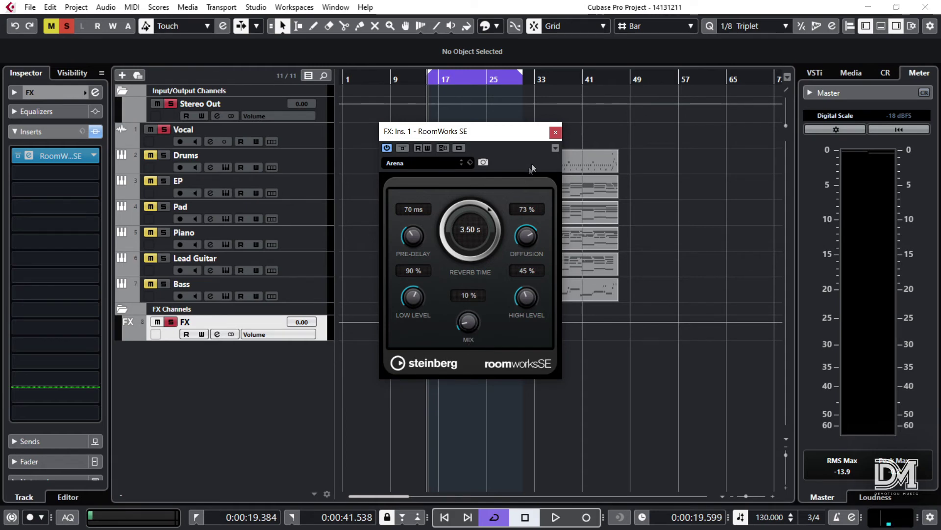
click(556, 132)
- Insert the PingPongDelay effect in the second insert slot of the FX track
click(33, 173)
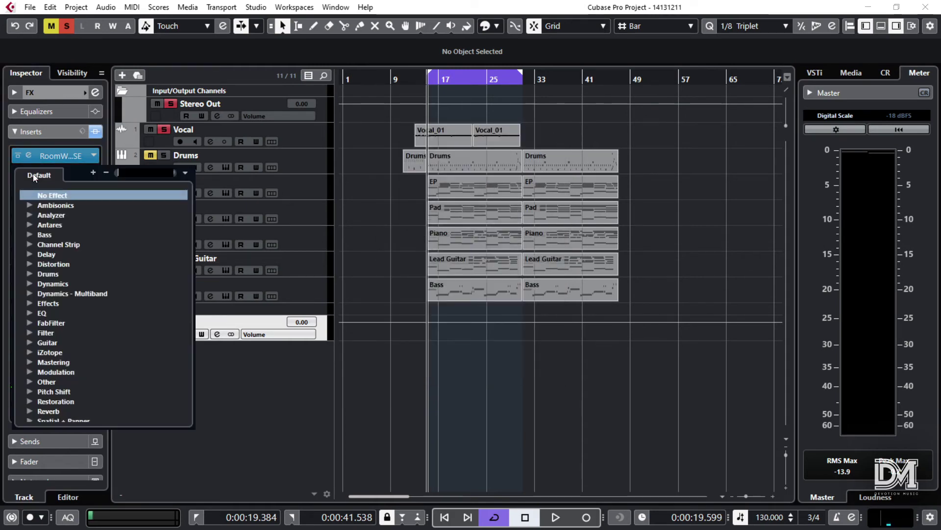
text(pin)
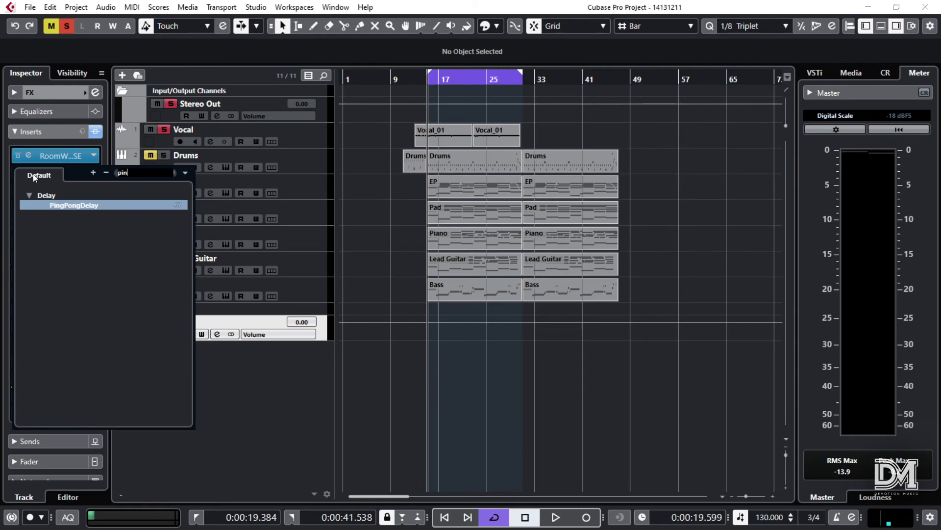
key(Return)
- Load the Vocal Delay preset in the FX track's PingPongDelay, set its mix to 30 % and close the plug-in
click(481, 150)
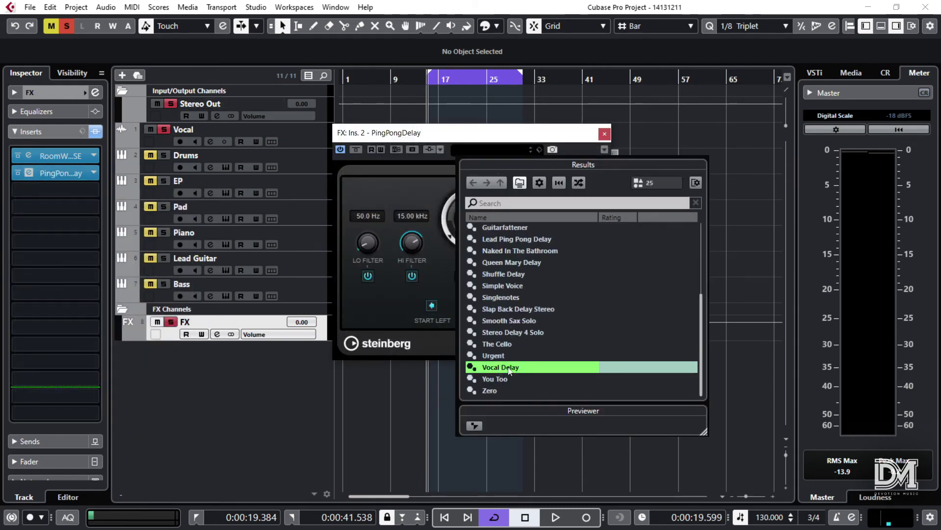
click(446, 343)
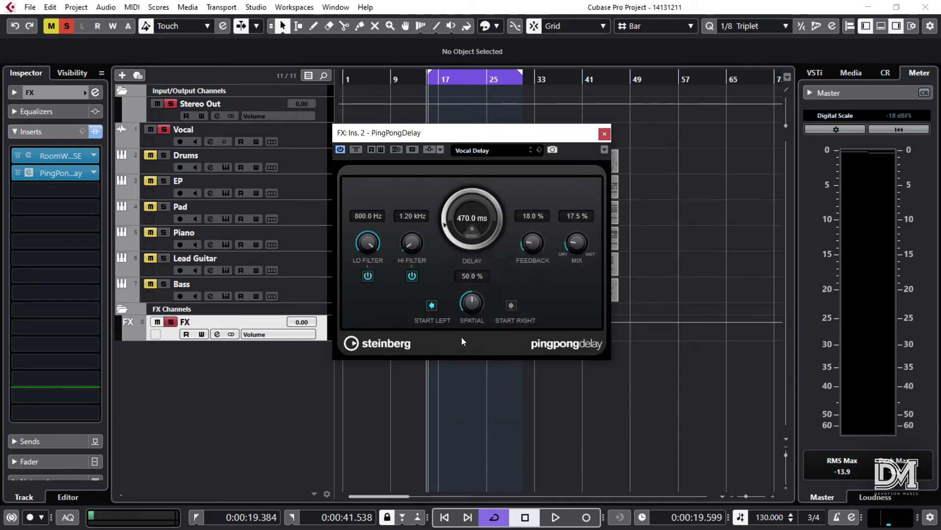
click(576, 216)
text(30)
key(Return)
click(605, 134)
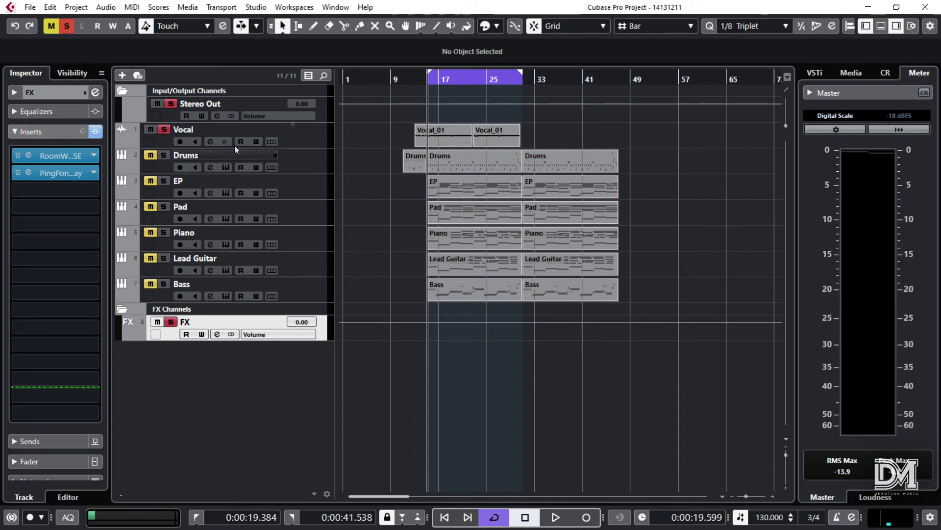
- Audition the vocal briefly, route the Vocal track's first send to the FX channel and activate that send
key(space)
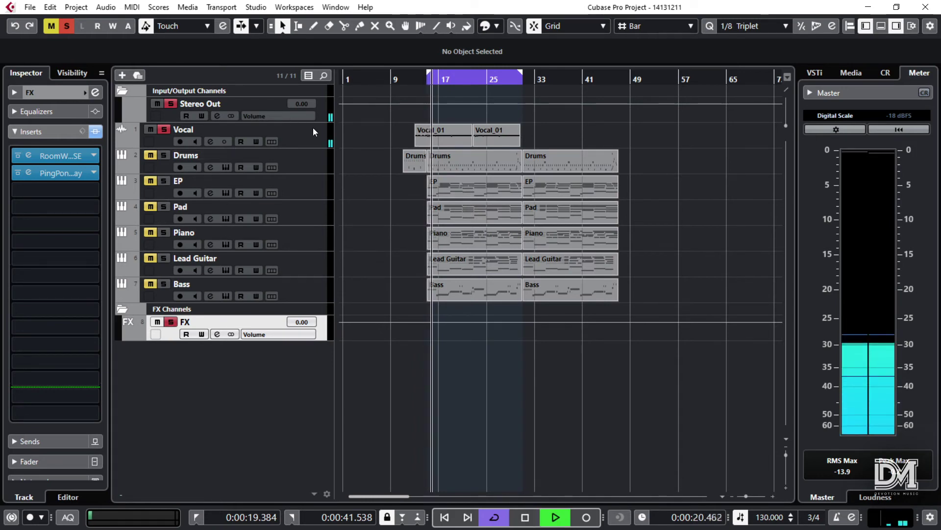
key(space)
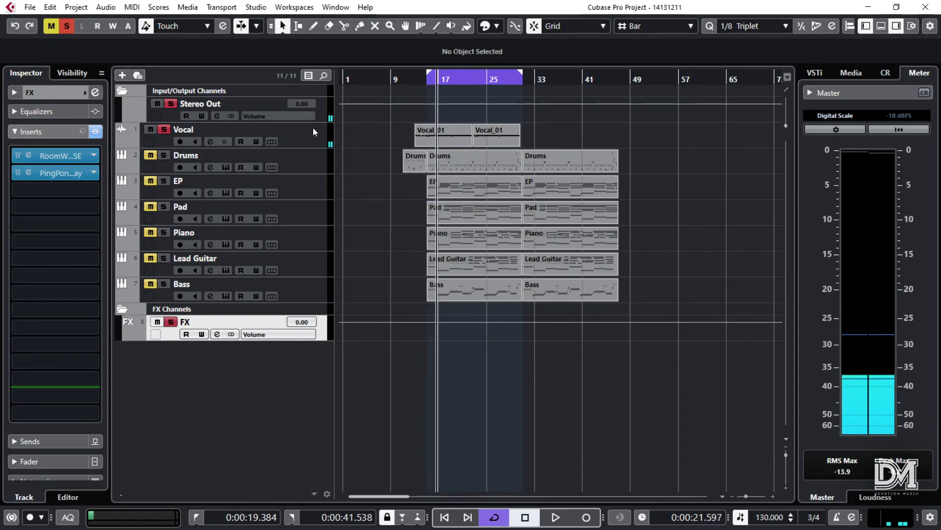
click(258, 143)
click(55, 89)
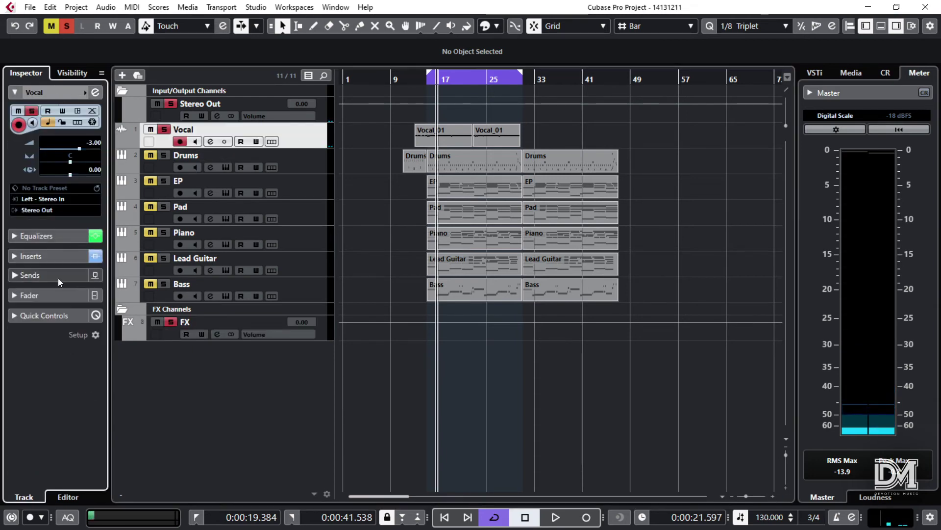
click(48, 274)
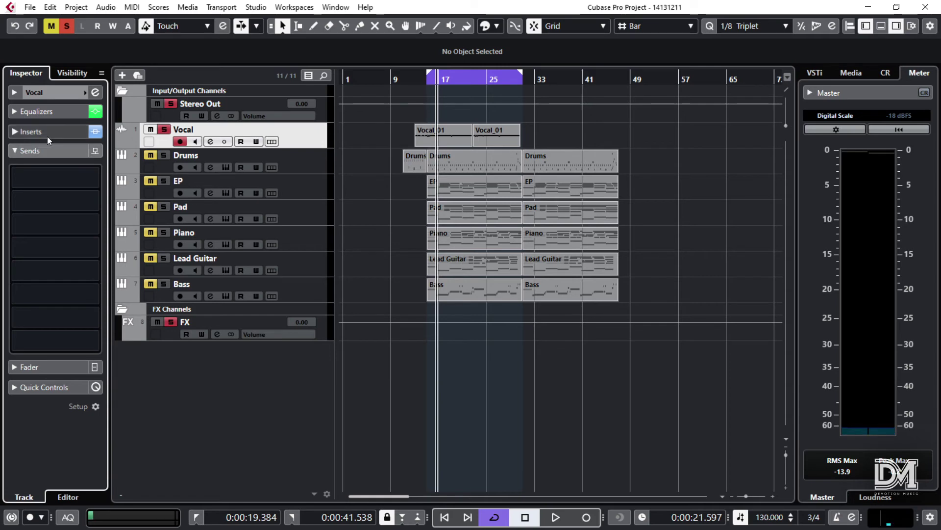
click(34, 175)
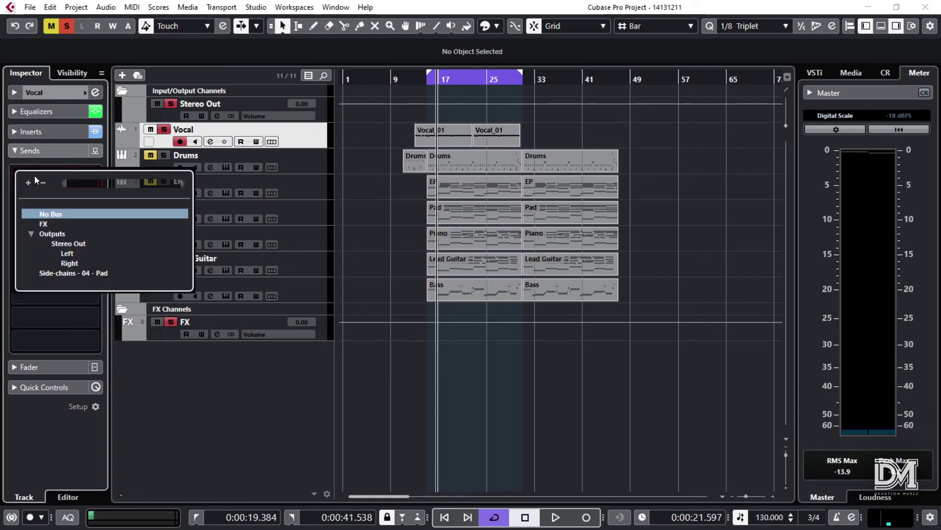
click(45, 225)
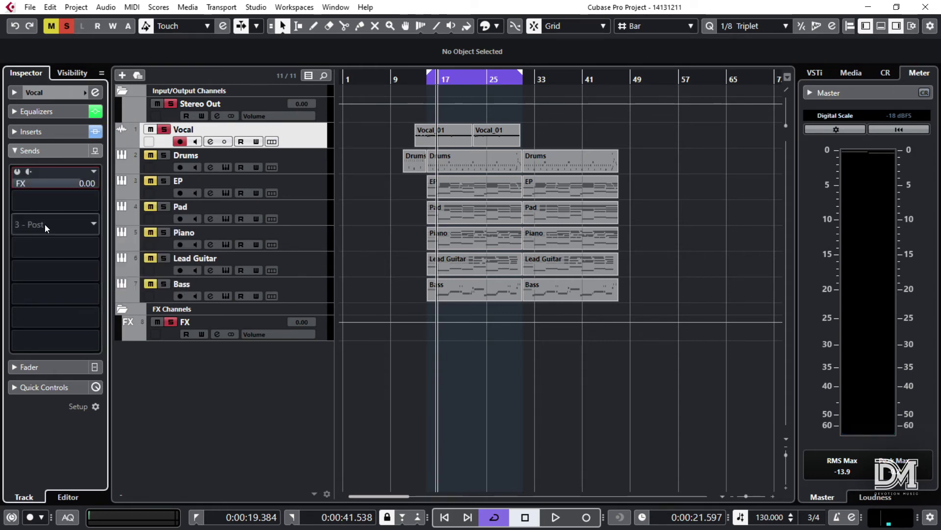
click(16, 172)
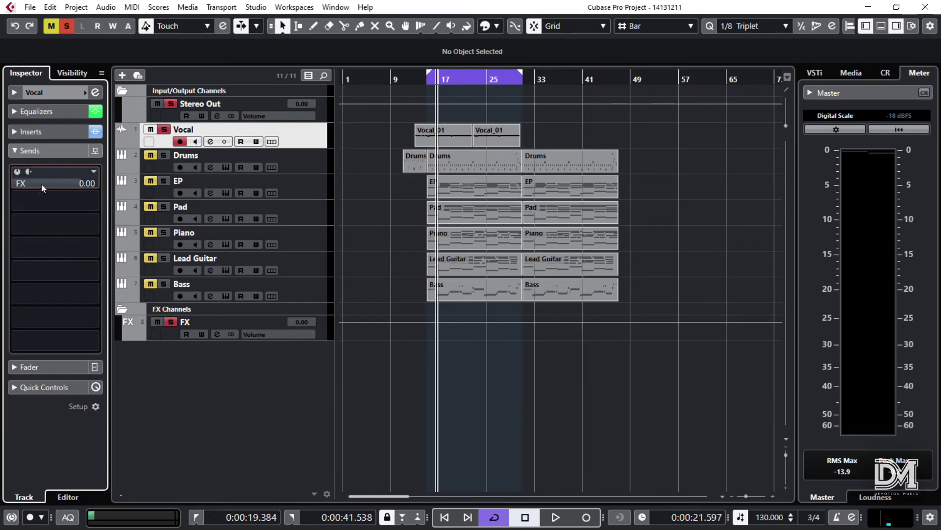
click(16, 172)
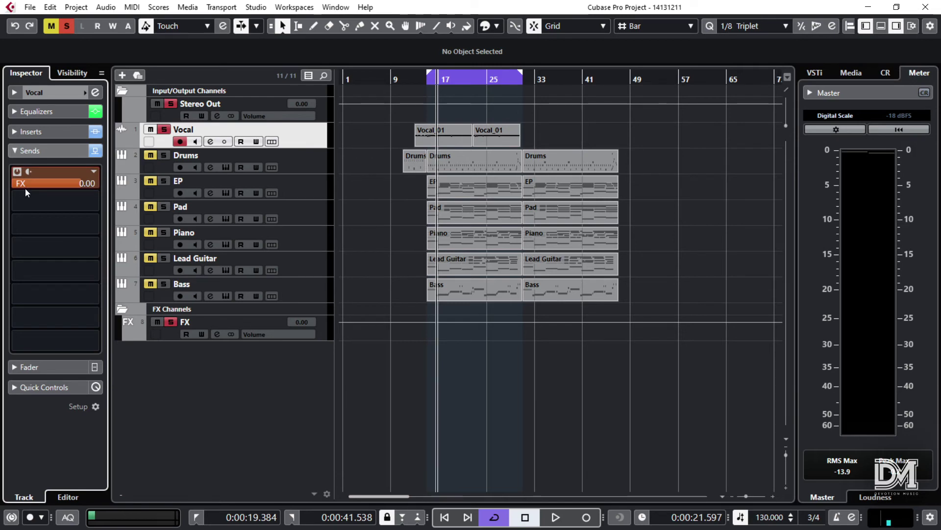
- Toggle the Vocal track's FX send between pre-fader and post-fader, ending on its original setting
click(28, 172)
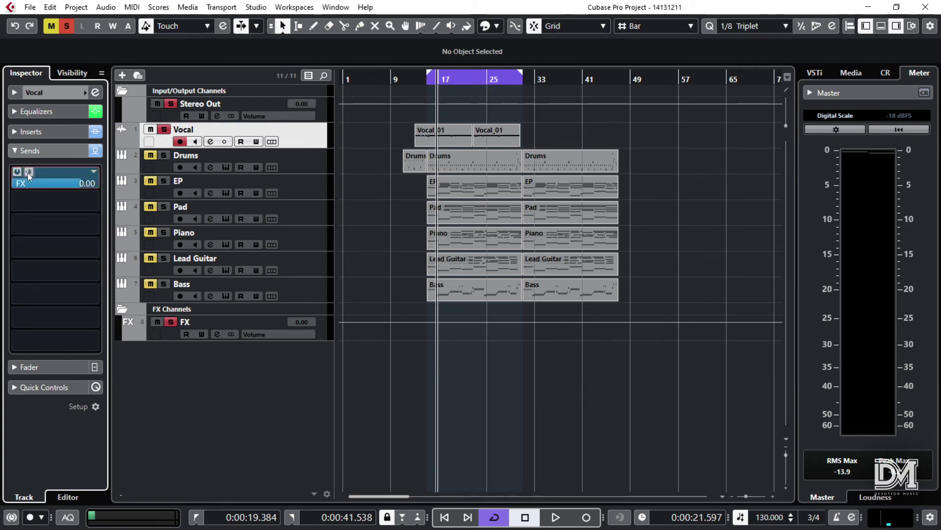
click(27, 172)
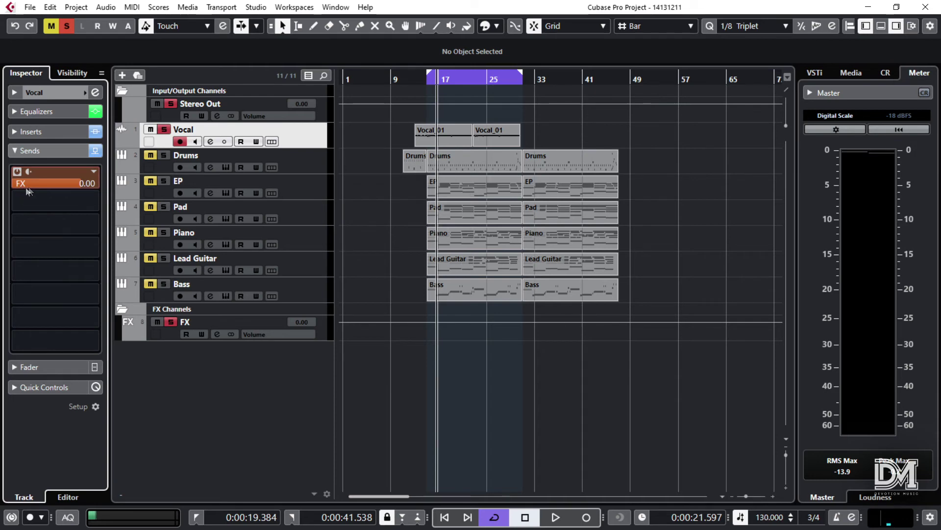
click(28, 171)
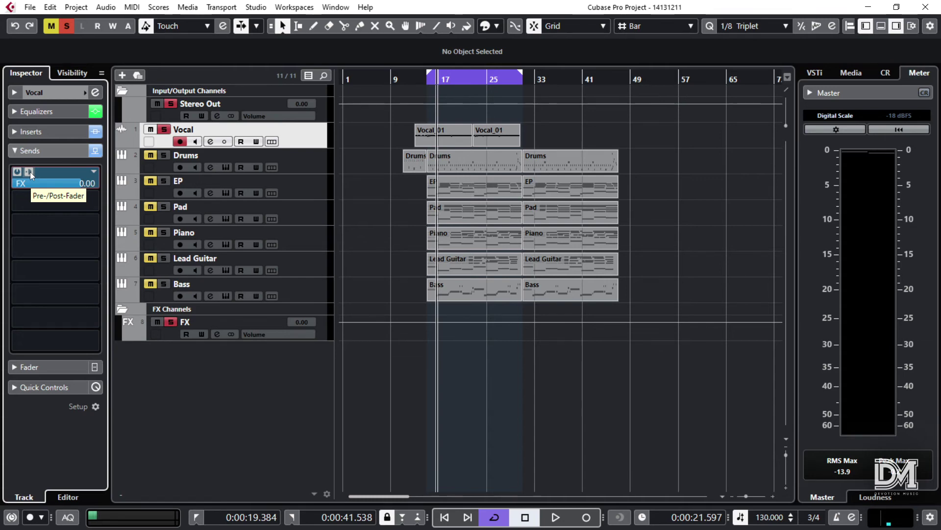
click(30, 171)
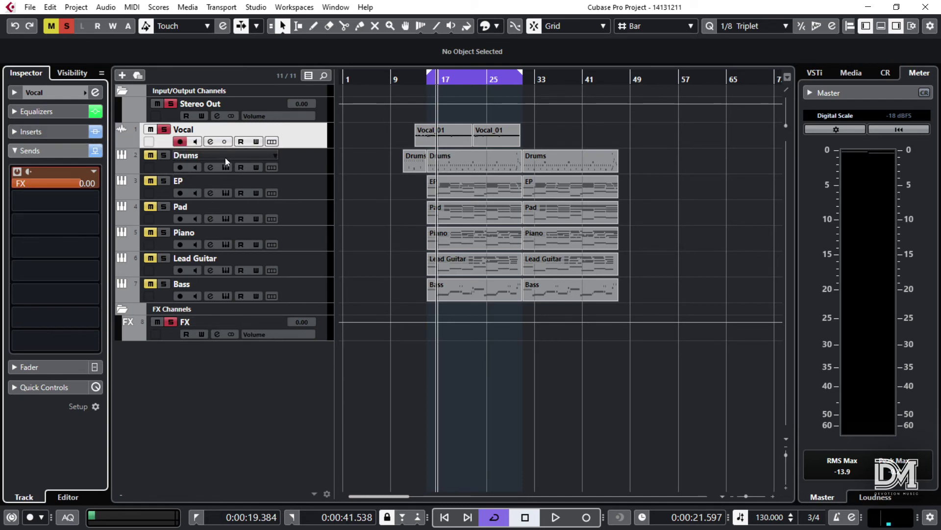
- Play back the loop to audition the vocal with the active FX send
key(space)
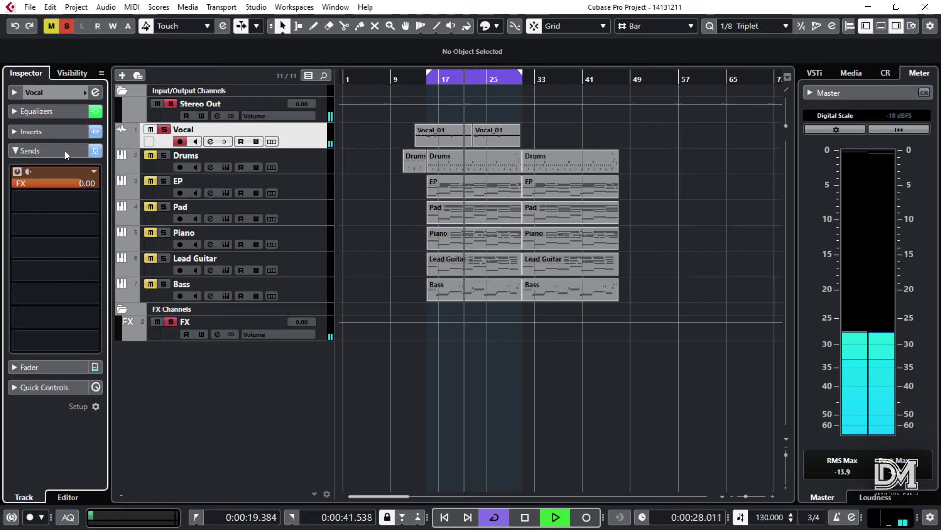
key(space)
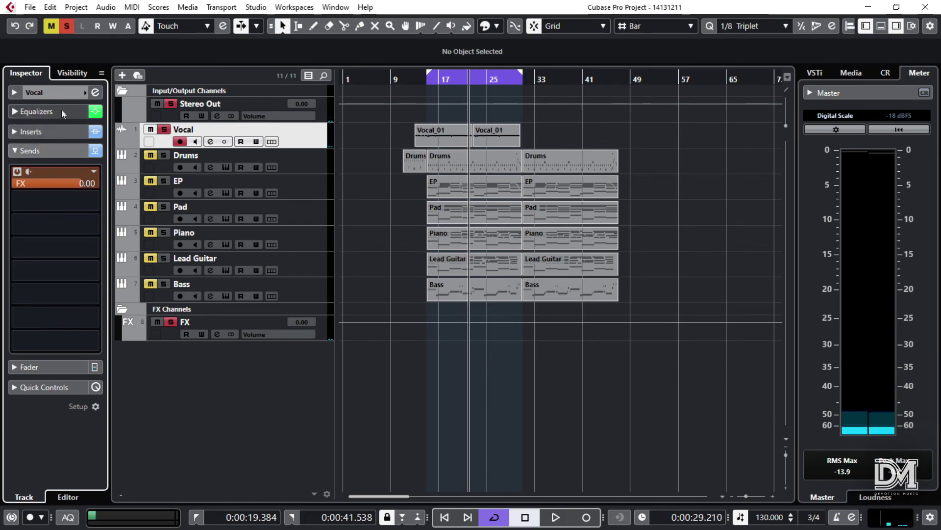
click(61, 91)
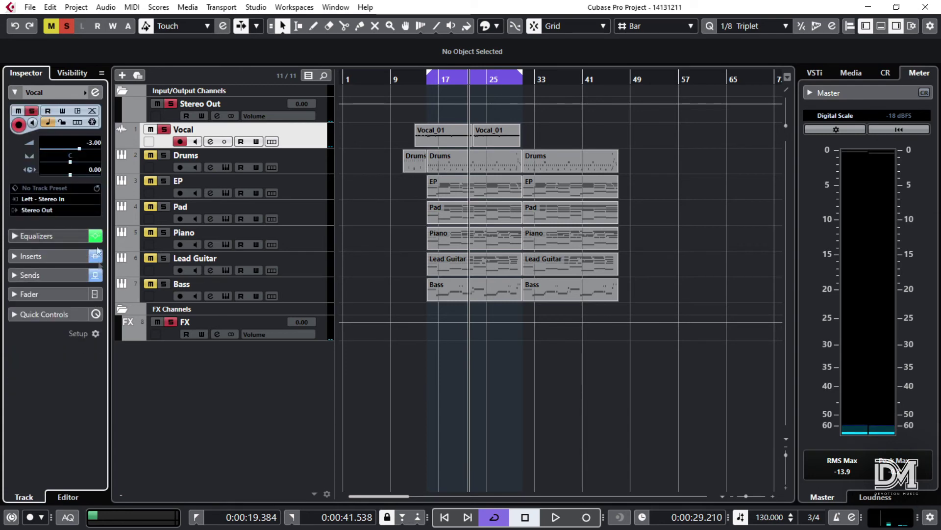
- Save the FX track's inserts as an FX chain preset named with the owner's first name followed by "FX Preset"
click(259, 332)
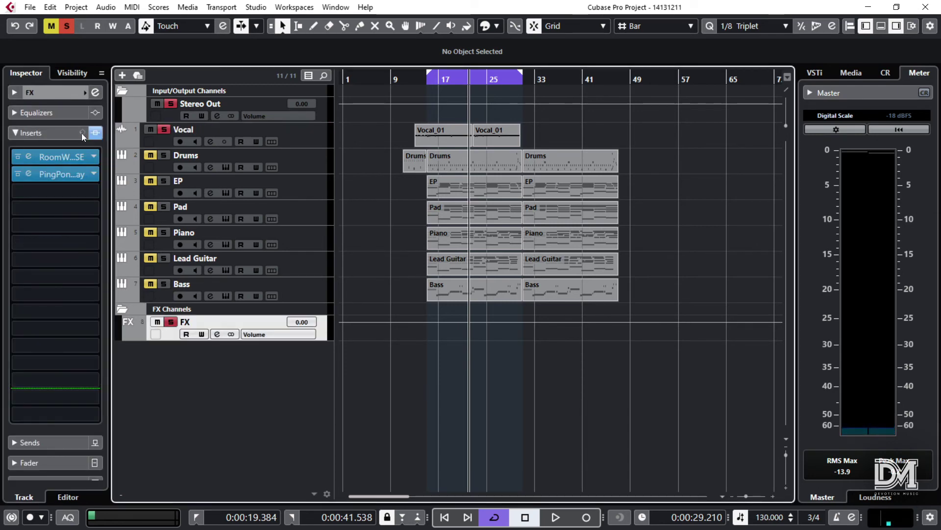
click(95, 132)
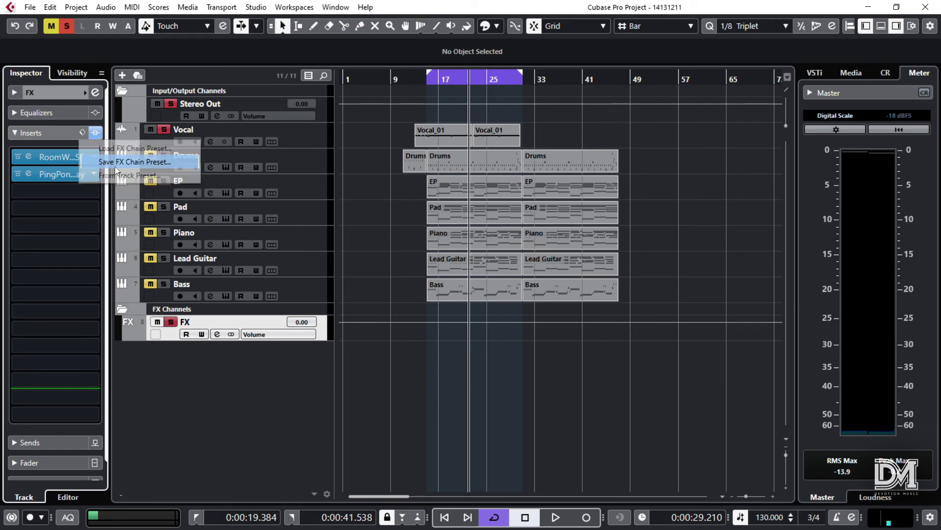
click(115, 167)
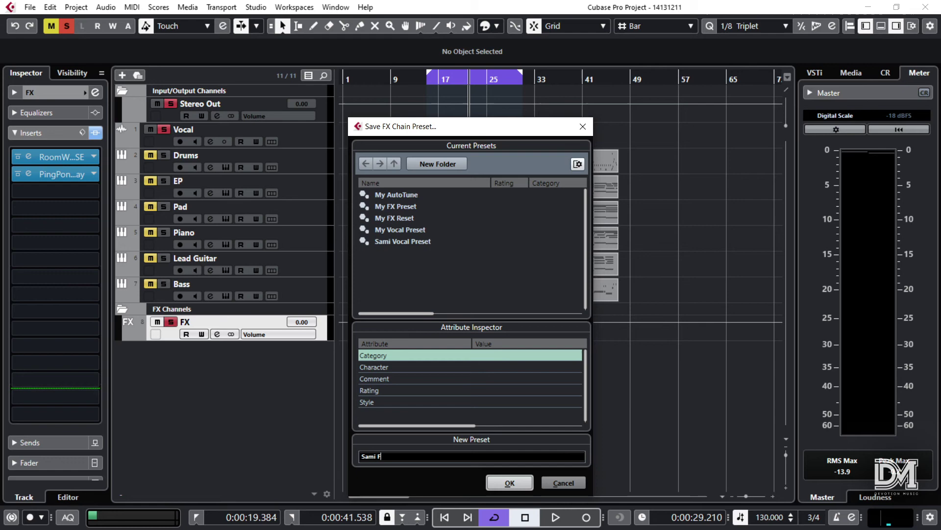
text(Sami FX Preset)
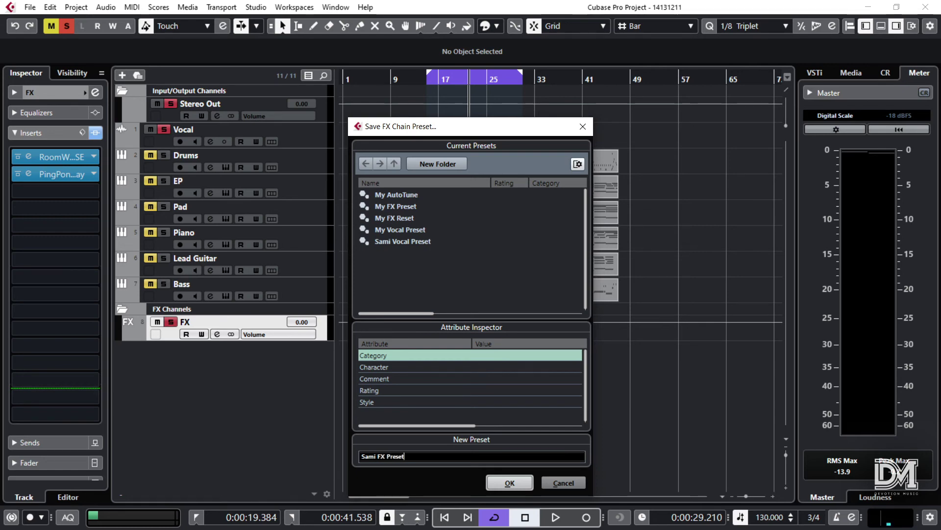
click(511, 484)
right_click(209, 316)
mouse_move(274, 327)
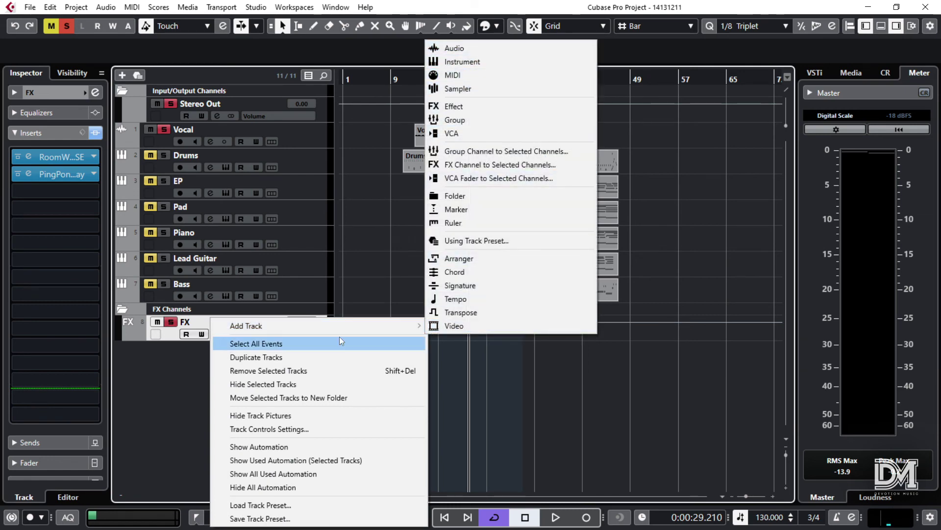
click(463, 364)
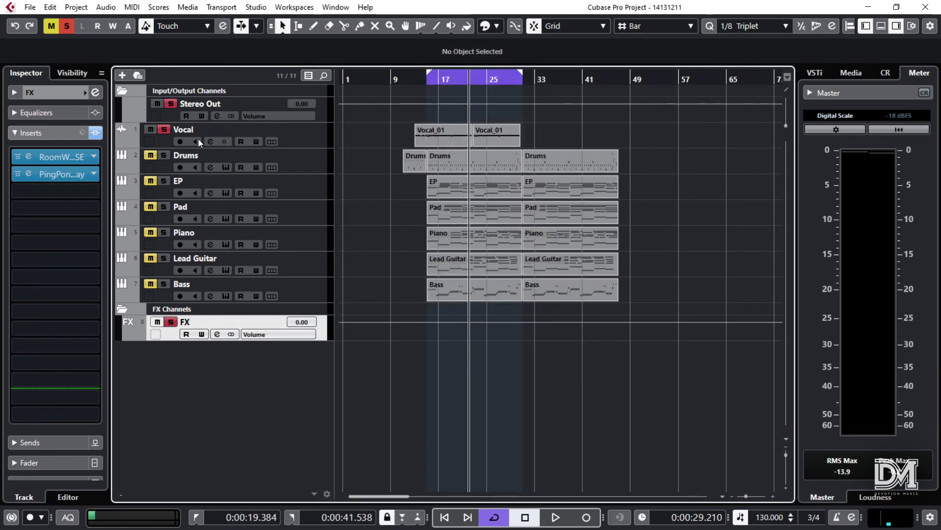
- Add one audio track directly below the Vocal track
click(297, 133)
right_click(297, 133)
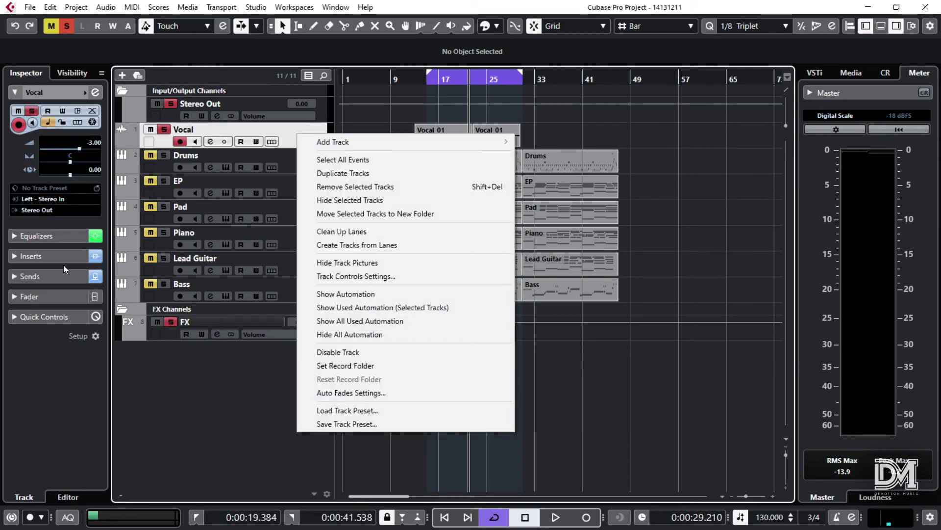
click(63, 269)
right_click(229, 135)
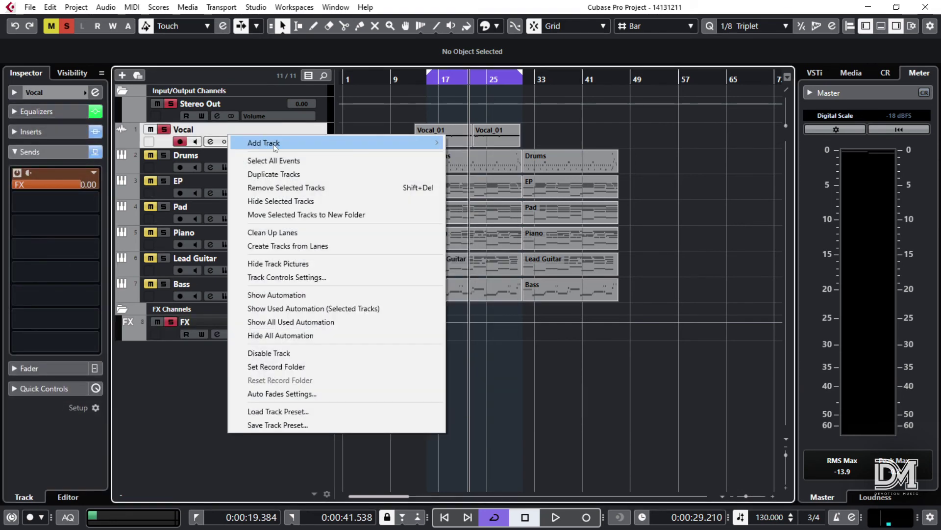
mouse_move(275, 143)
click(512, 142)
click(448, 329)
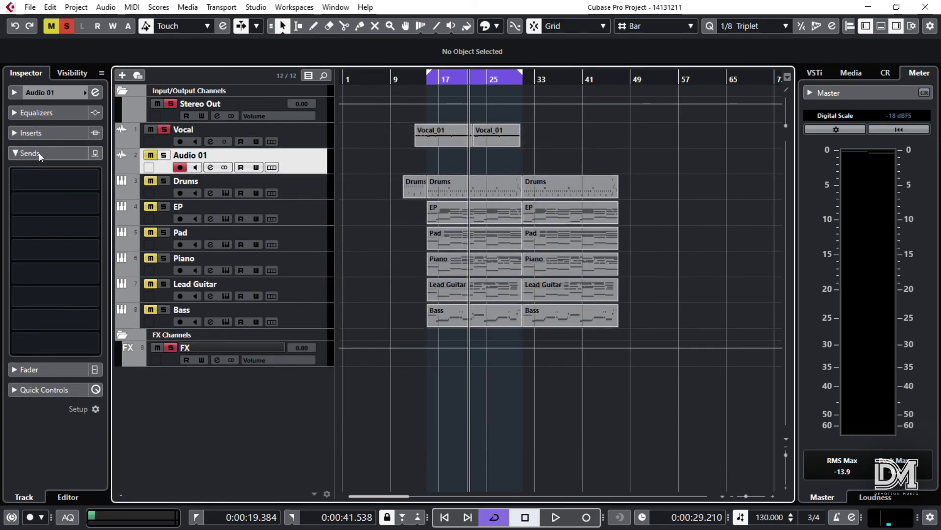
- Route the new audio track's first send to the FX channel and activate the send
click(54, 171)
click(63, 222)
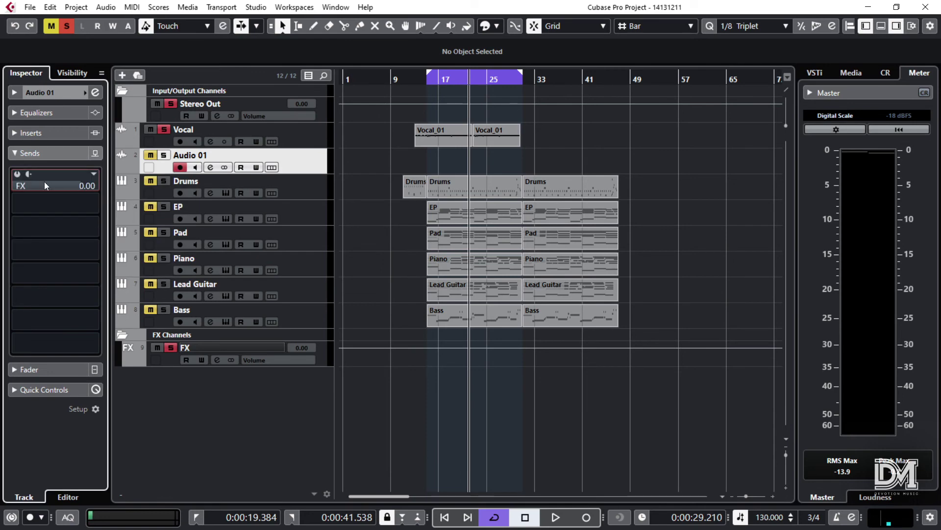
click(17, 174)
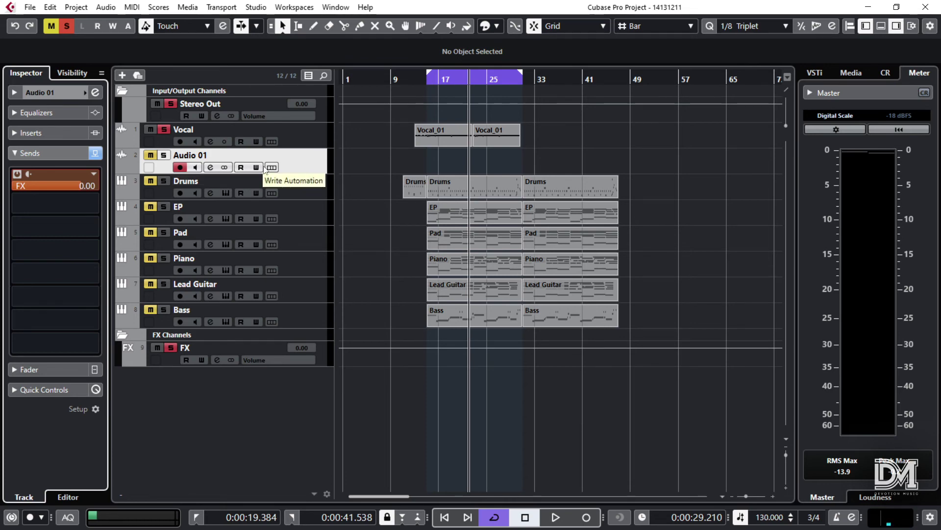
- Add a second stereo effect track with no effect, created inside the FX folder and routed to Stereo Out
right_click(229, 350)
mouse_move(331, 146)
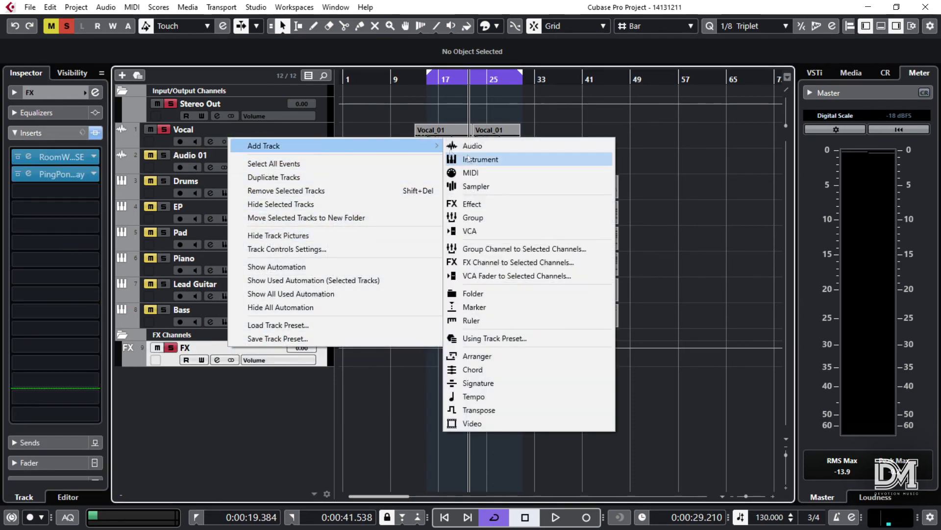
click(491, 202)
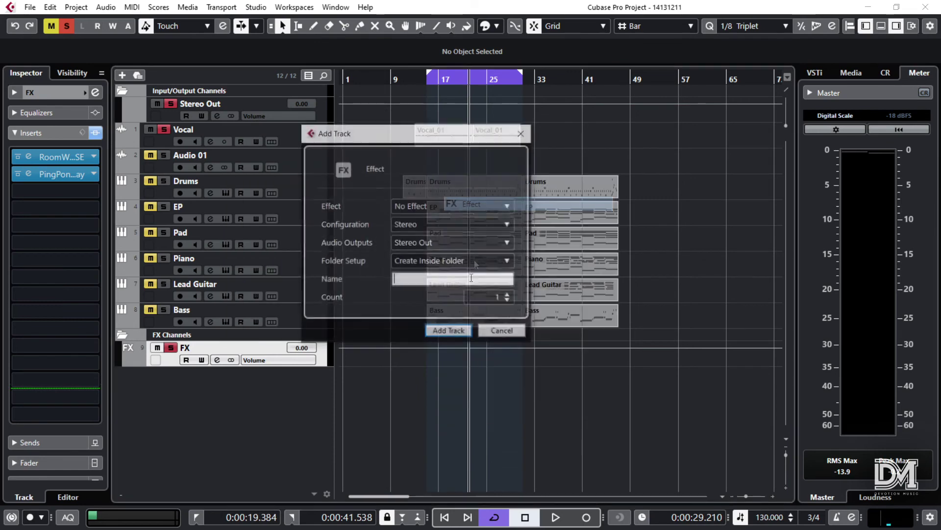
click(448, 331)
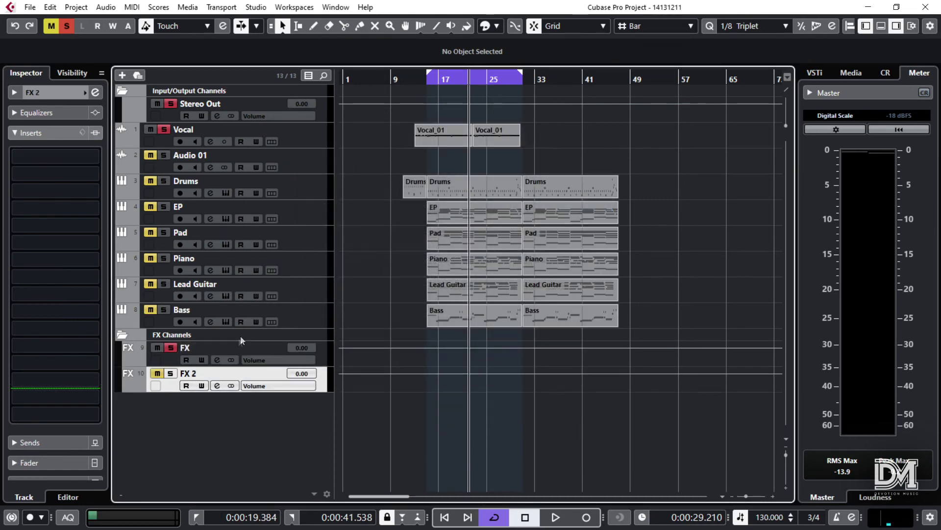
- Load the saved FX chain preset (owner's first name followed by "FX Preset") into the FX 2 track's inserts
click(82, 133)
click(105, 144)
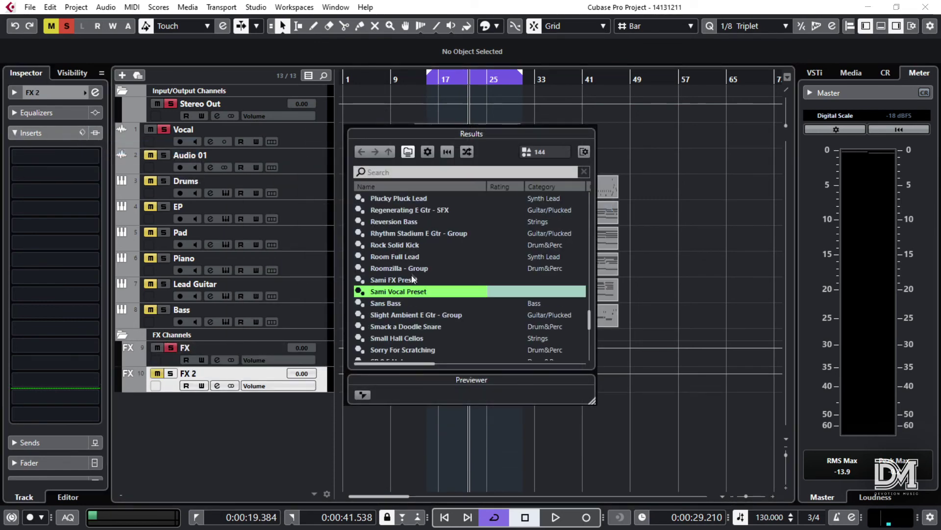
click(397, 280)
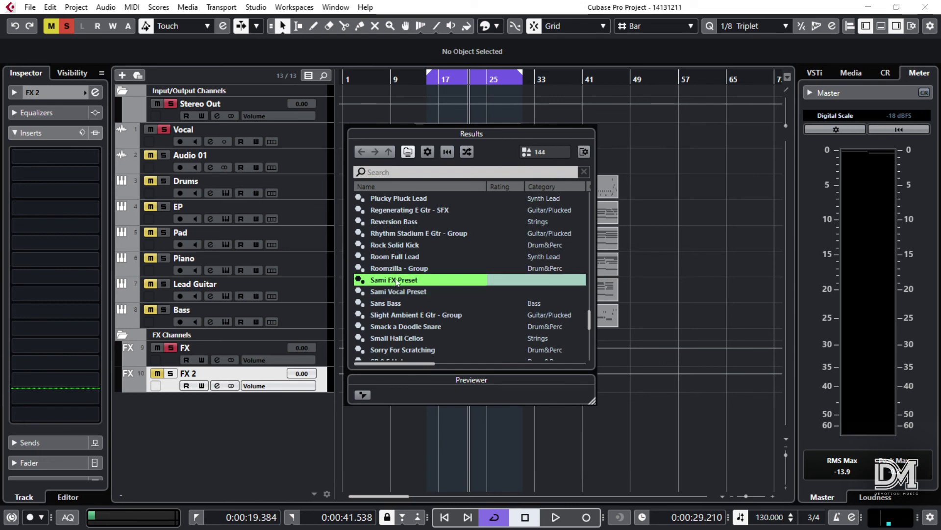
click(668, 223)
- Remove the FX 2 track and the Audio 01 track from the project, discarding the plug-in changes
click(248, 352)
click(240, 382)
right_click(229, 391)
click(281, 233)
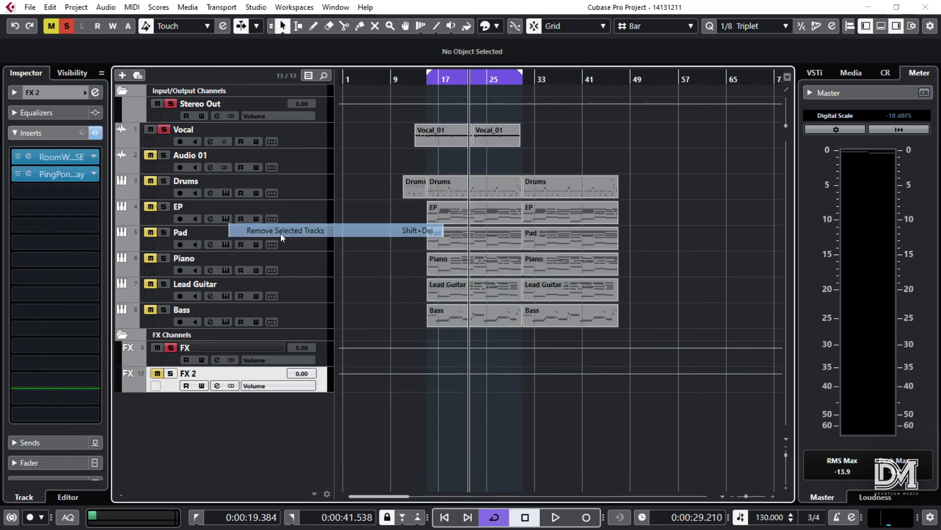
click(444, 298)
right_click(299, 160)
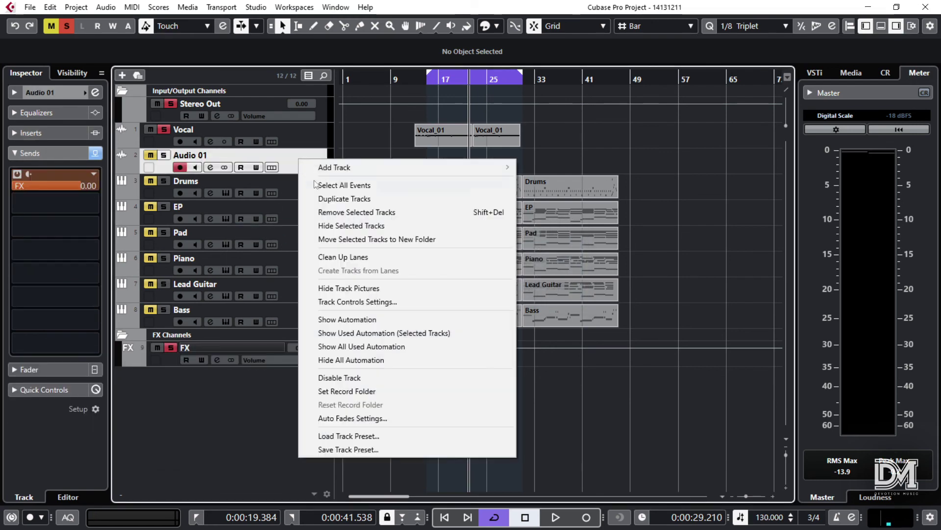
click(349, 213)
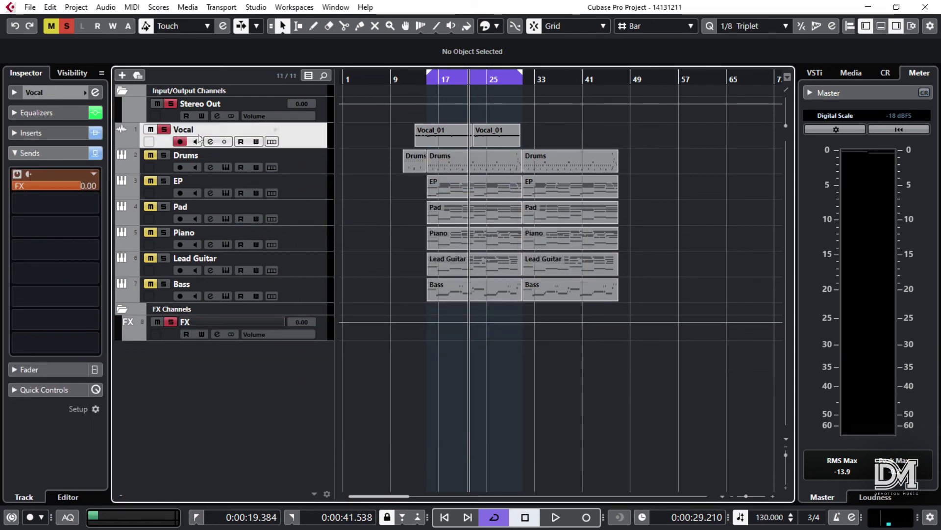
- Unsolo the Vocal track and play a few seconds of the full mix to hear the vocal with the instruments
click(164, 131)
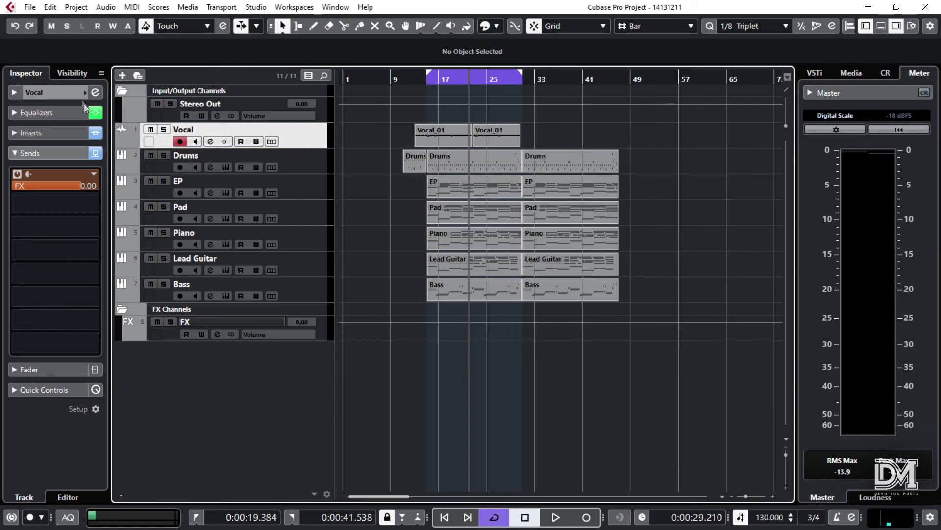
click(73, 94)
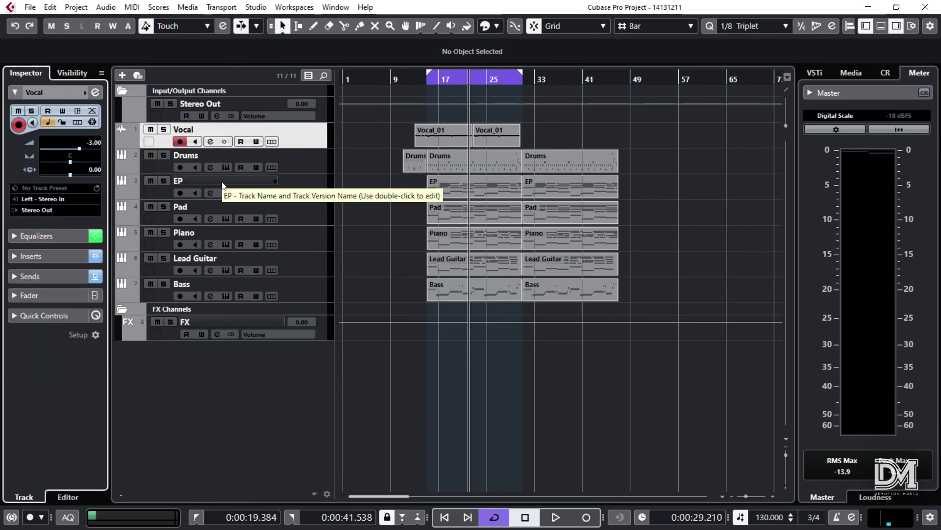
key(space)
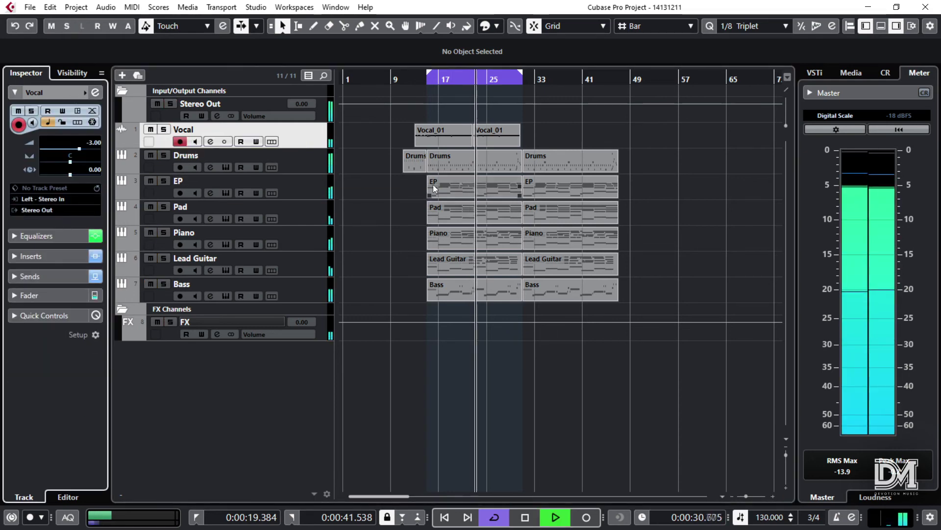
click(384, 196)
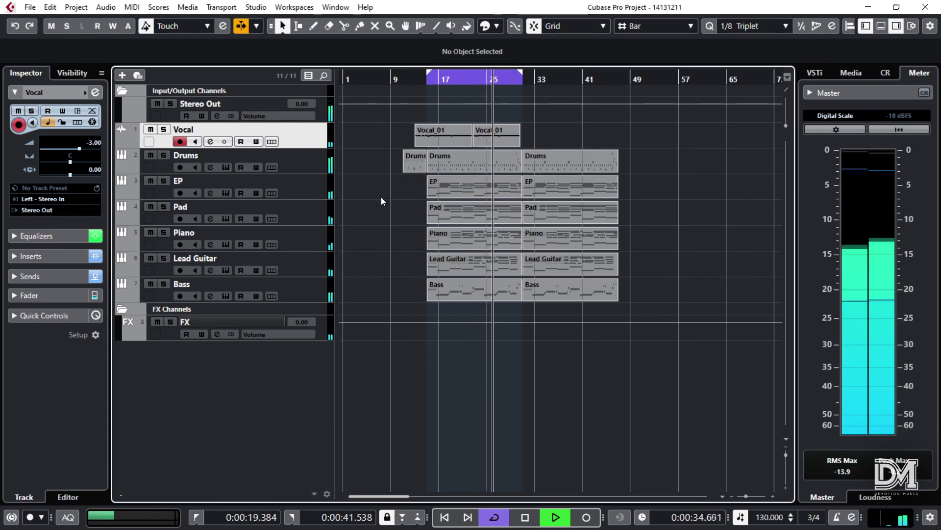
key(space)
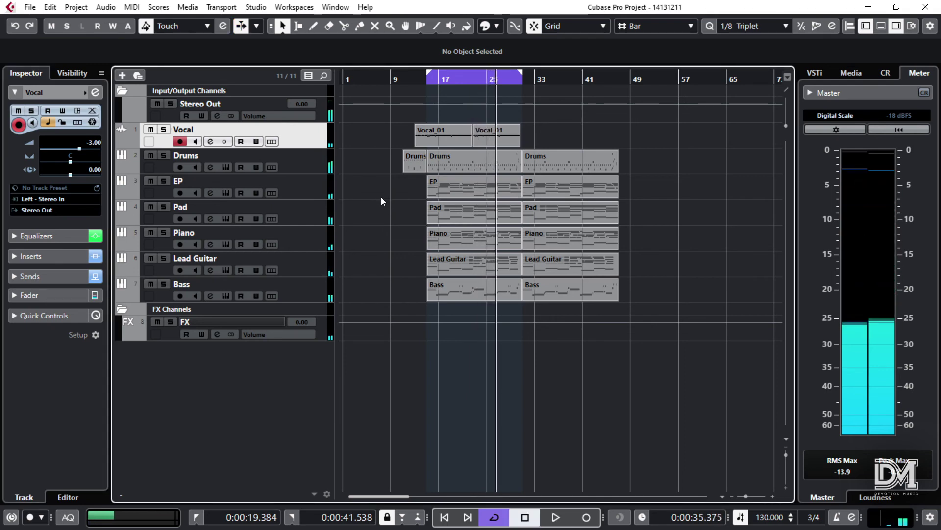
- Set the mix of the RoomWorks SE reverb on the FX track to 15 %
click(228, 332)
click(54, 156)
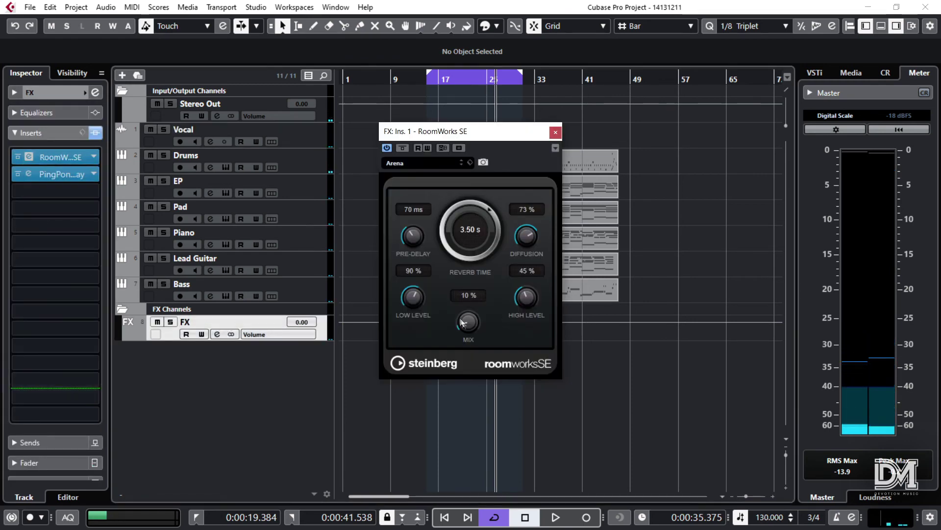
drag(464, 324, 464, 314)
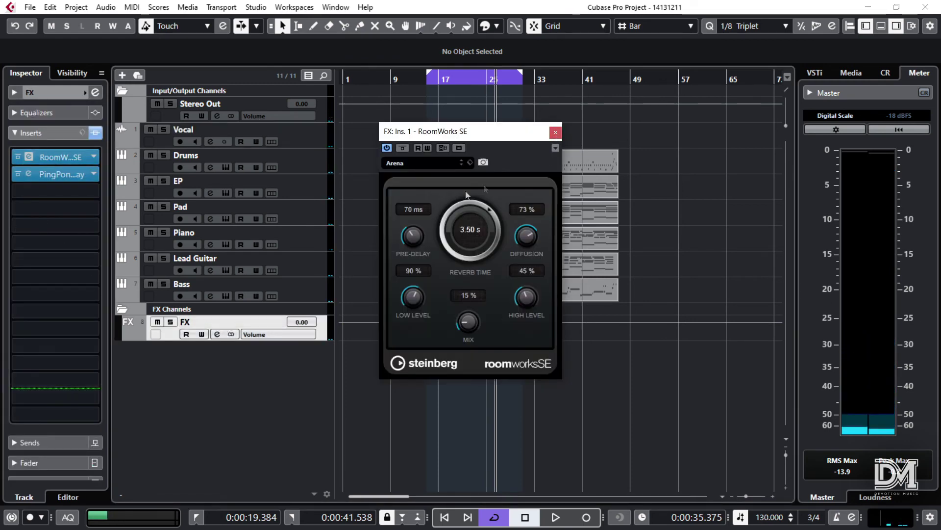
click(555, 132)
click(235, 134)
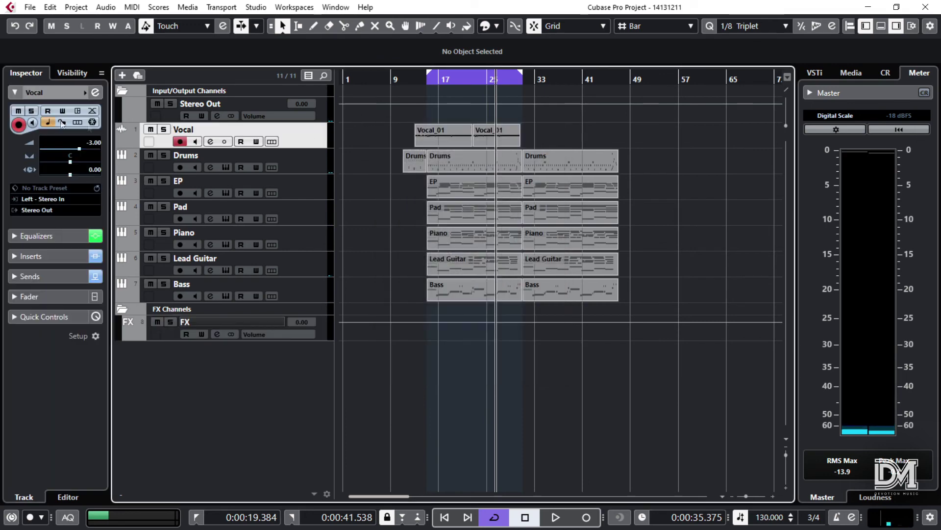
click(499, 132)
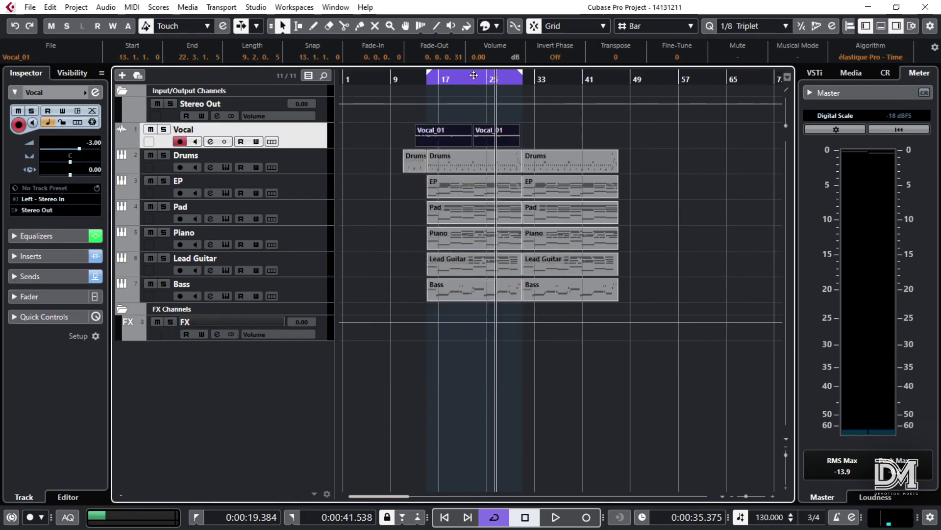
click(395, 138)
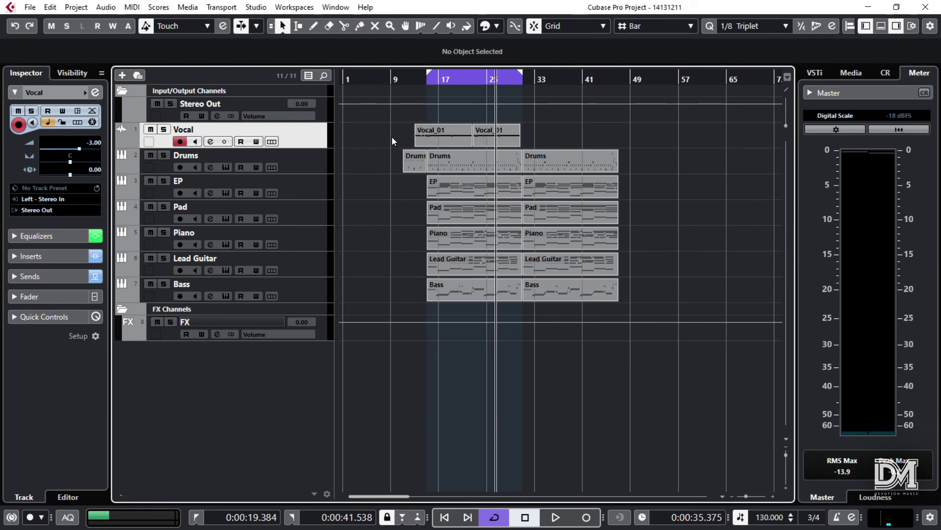
drag(392, 136, 501, 136)
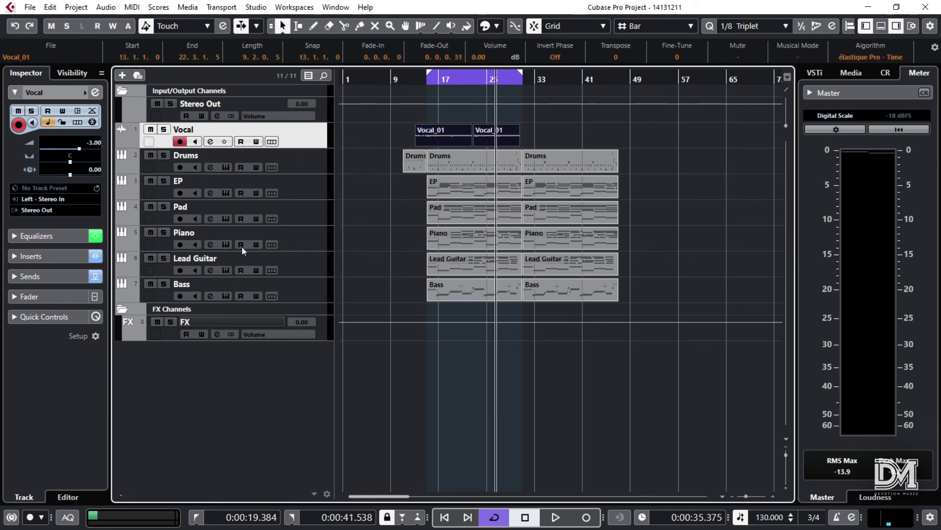
click(40, 256)
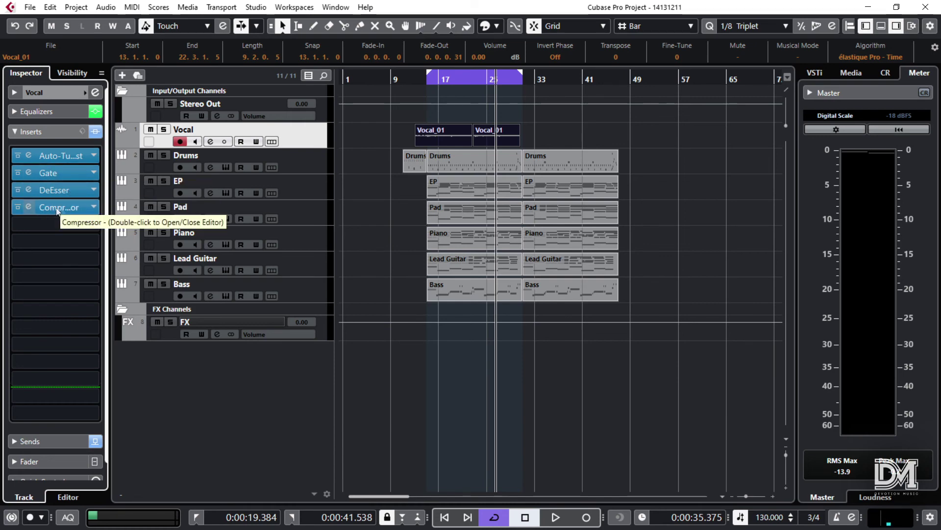
click(75, 91)
drag(393, 133, 528, 143)
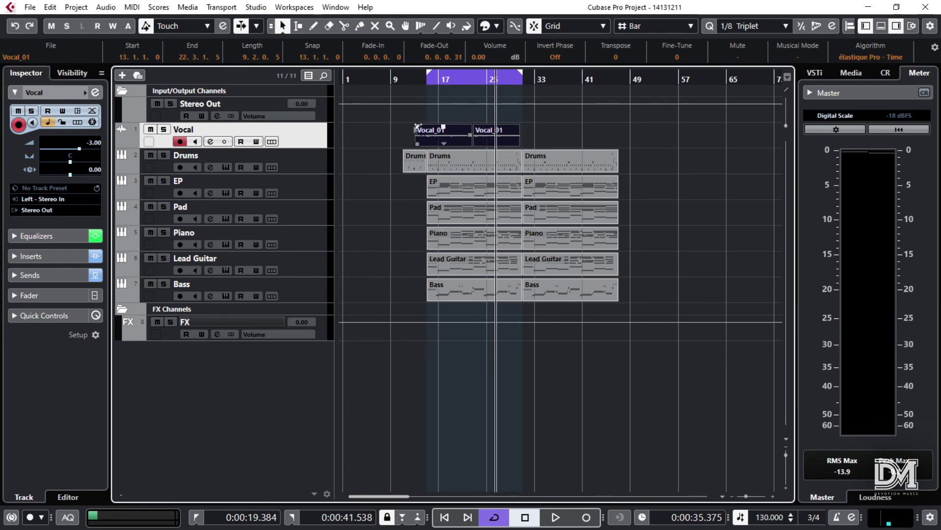
click(351, 200)
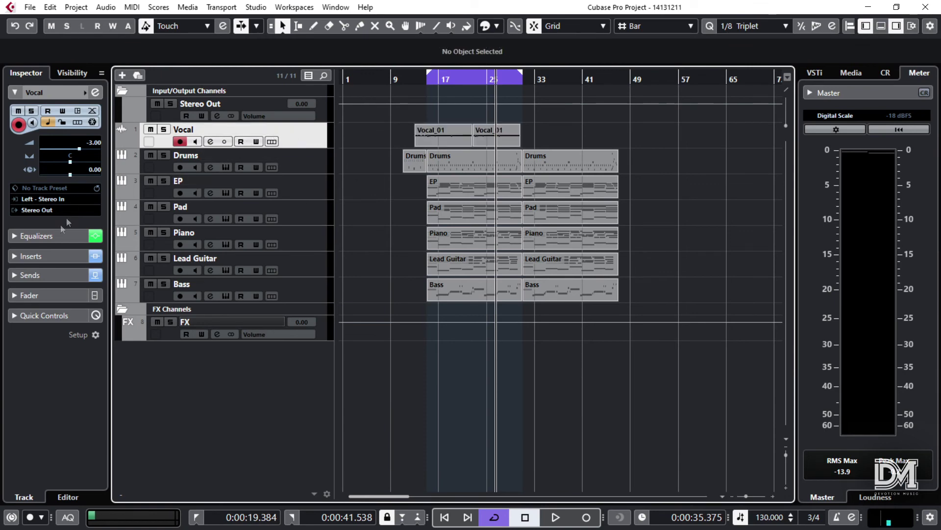
- Add the Maximizer plug-in to the Vocal track's fifth insert slot
click(48, 257)
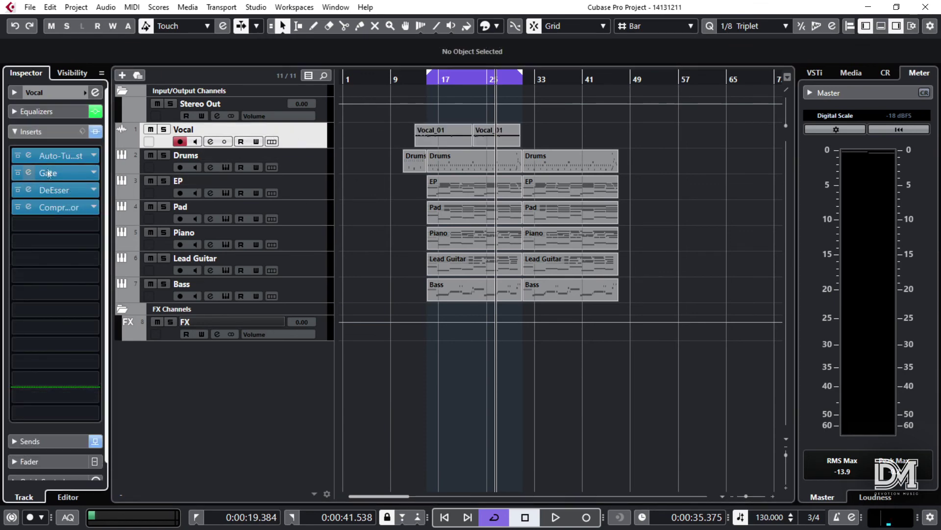
click(47, 228)
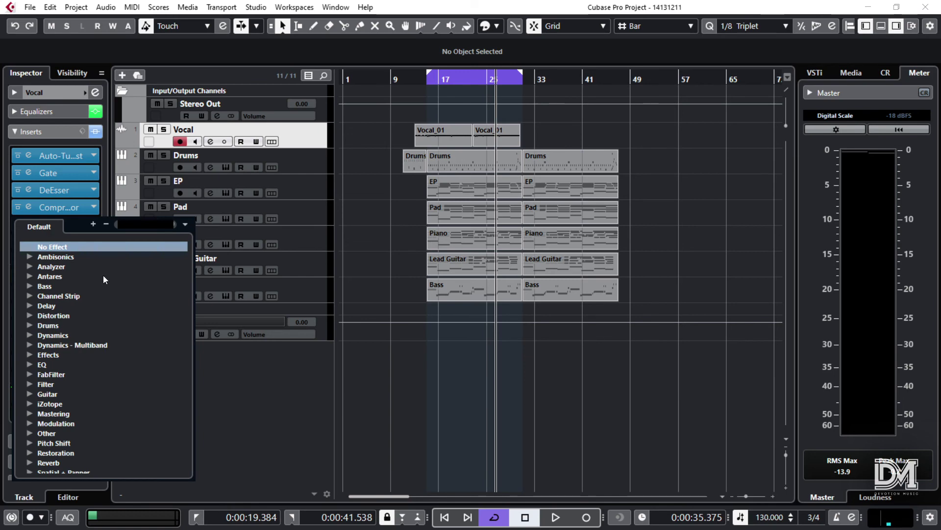
text(maxi)
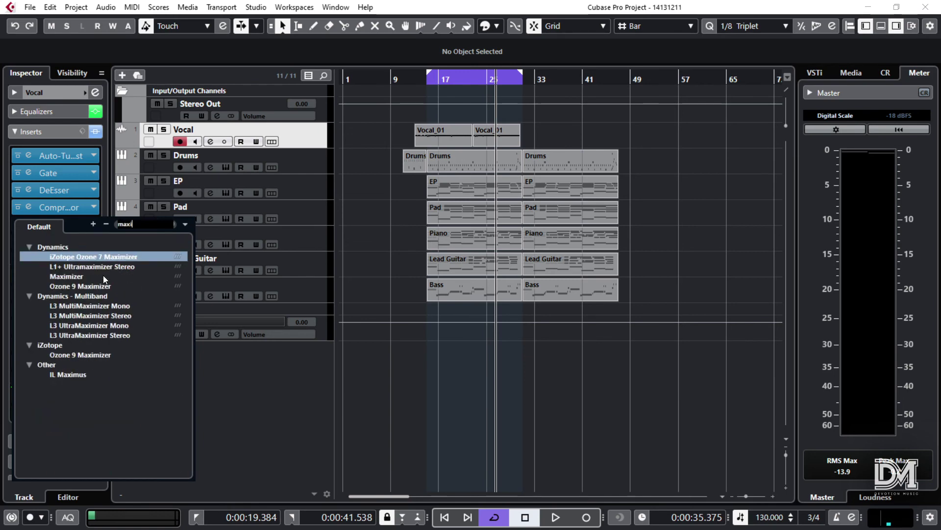
click(103, 276)
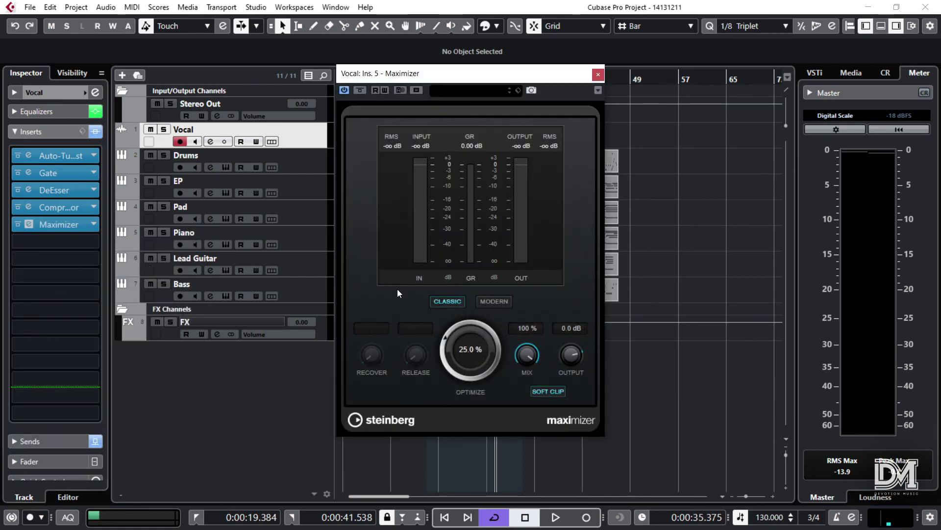
- Play the mix and compare the vocal with the insert Maximizer bypassed and active
key(space)
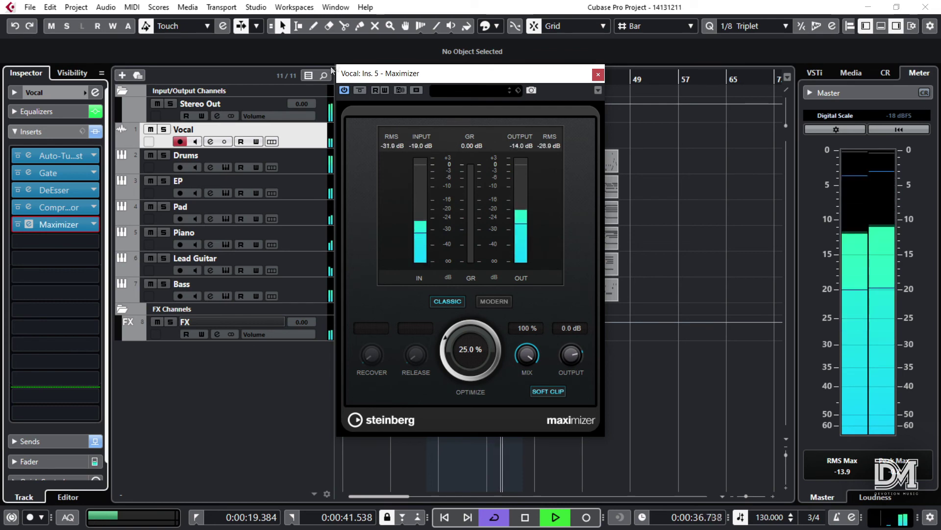
click(361, 91)
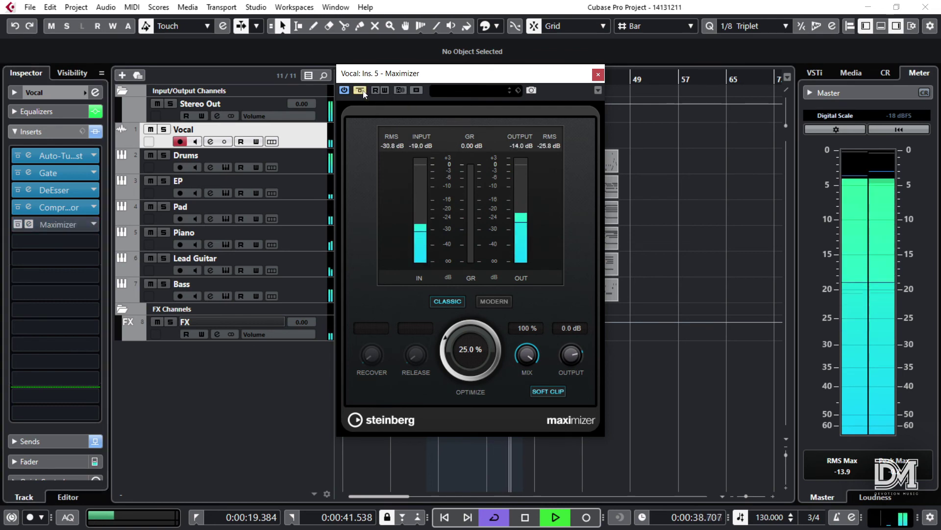
click(361, 91)
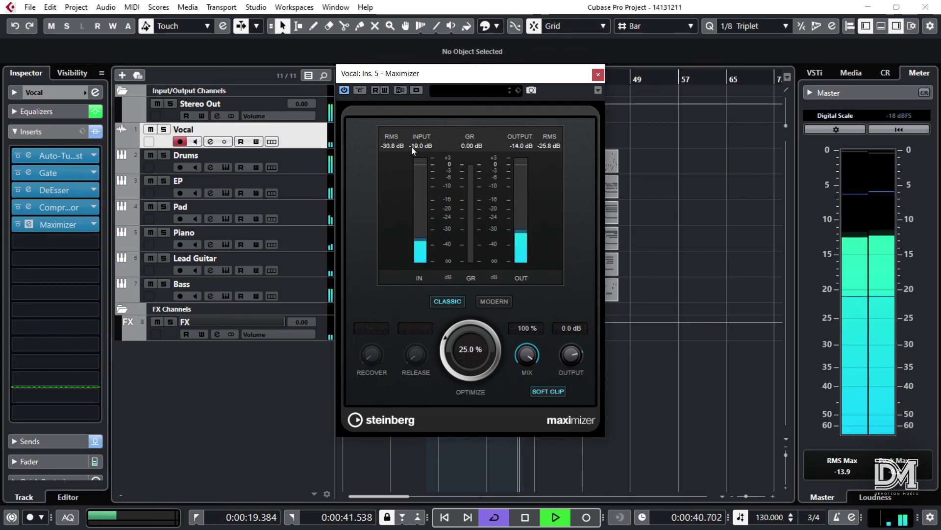
key(space)
click(598, 75)
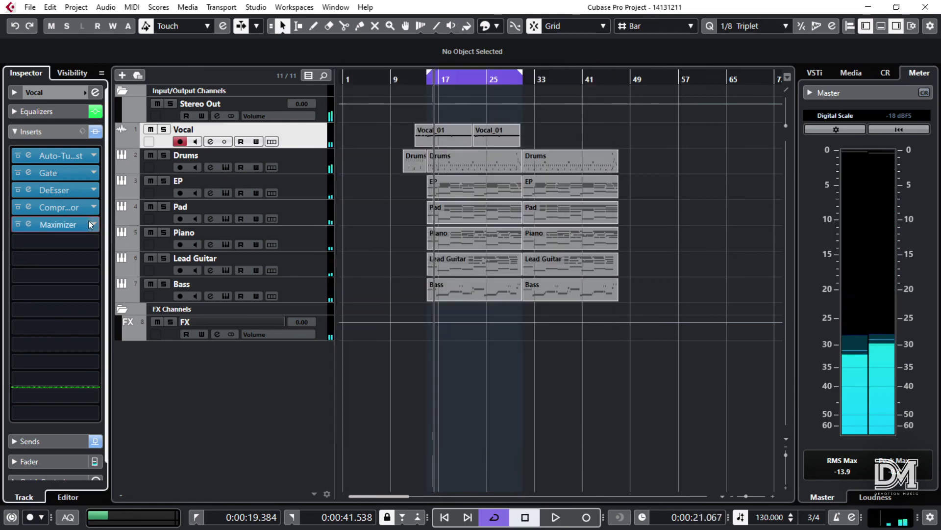
- Remove the Maximizer from the Vocal track's fifth insert slot, discarding its changes
click(90, 224)
click(107, 224)
scroll(71, 248, up, 3)
click(71, 245)
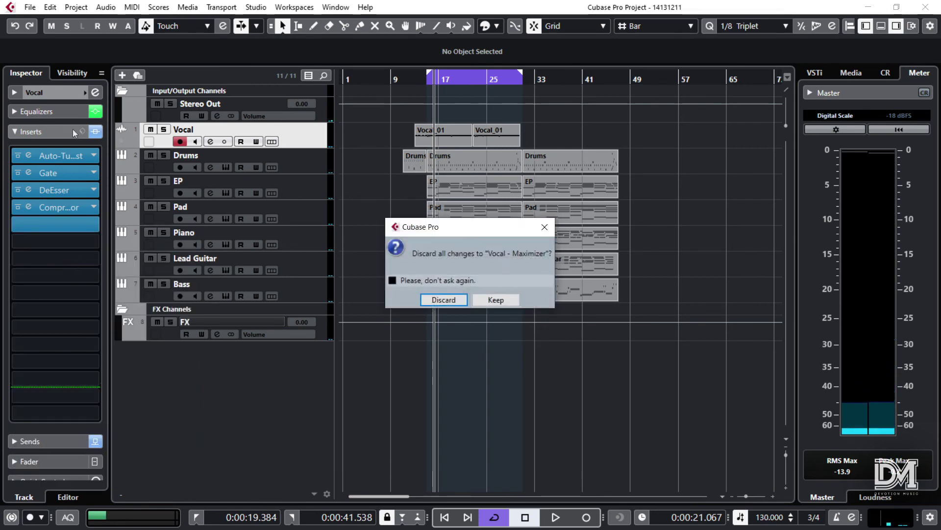
click(451, 301)
- Load the Maximizer into the limiter module of the Vocal track's channel strip
click(14, 92)
click(95, 93)
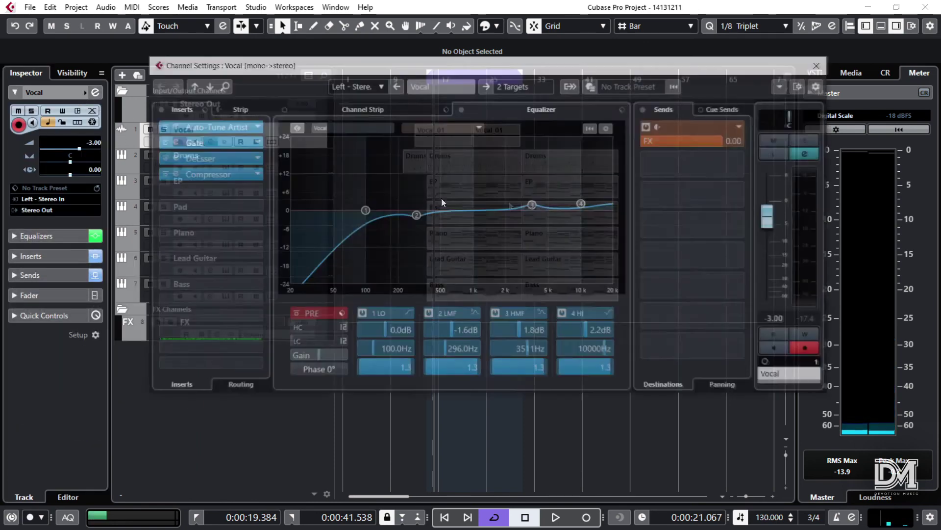
click(384, 109)
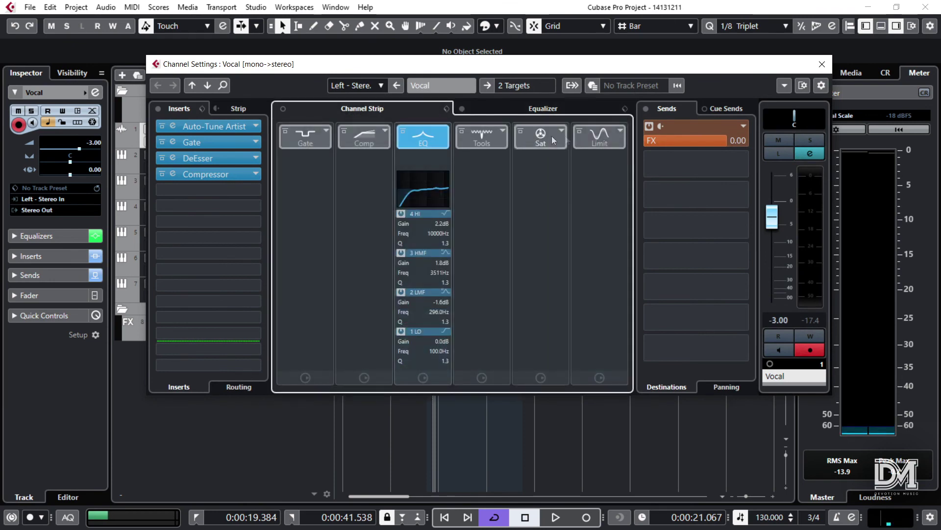
click(620, 131)
click(634, 168)
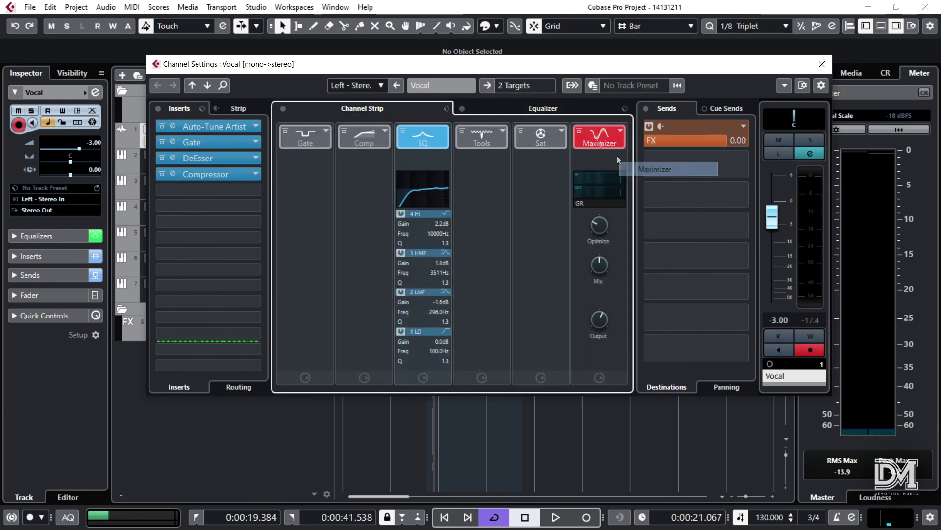
- Listen to the mix with the channel strip Maximizer active, and check its Mix amount in the Vocal channel settings
key(space)
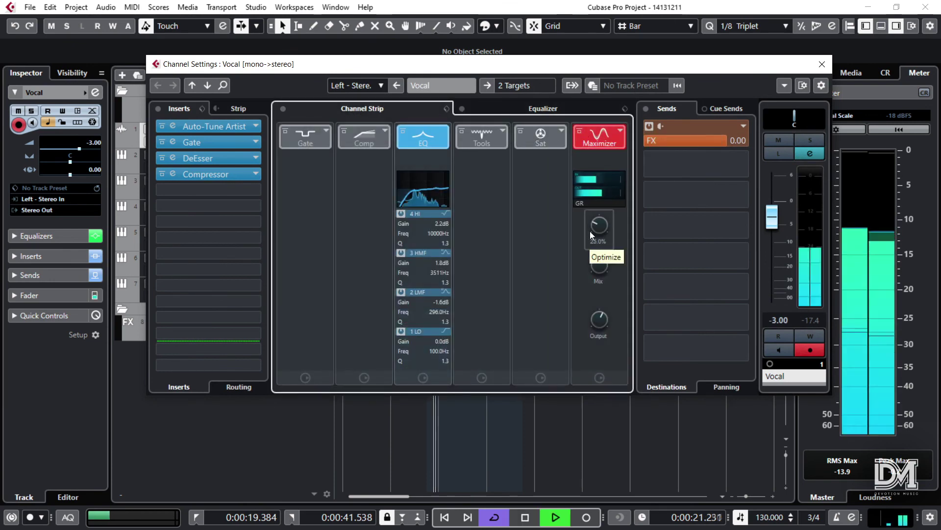
click(823, 64)
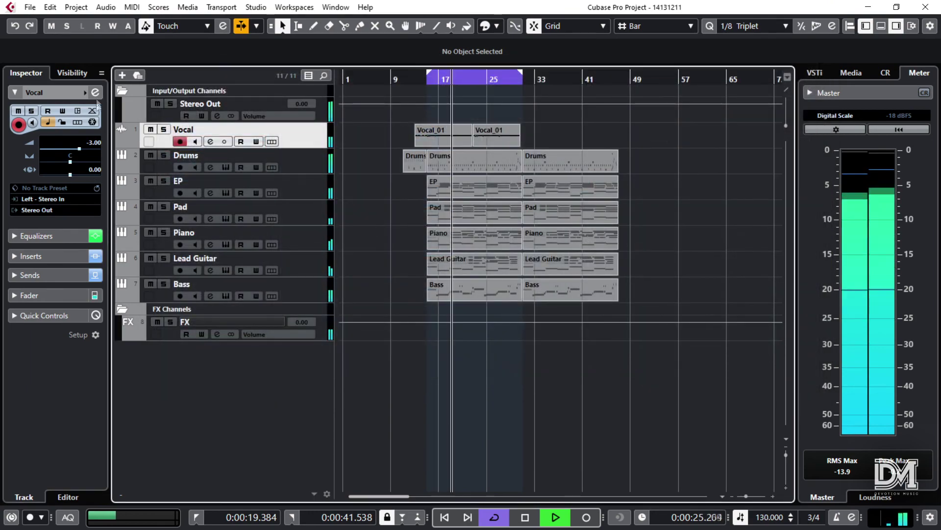
click(95, 92)
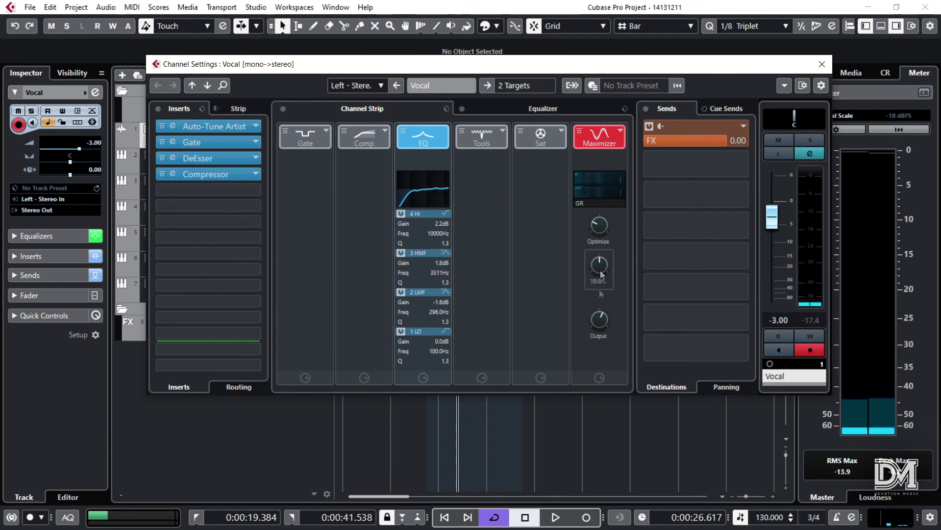
mouse_move(599, 263)
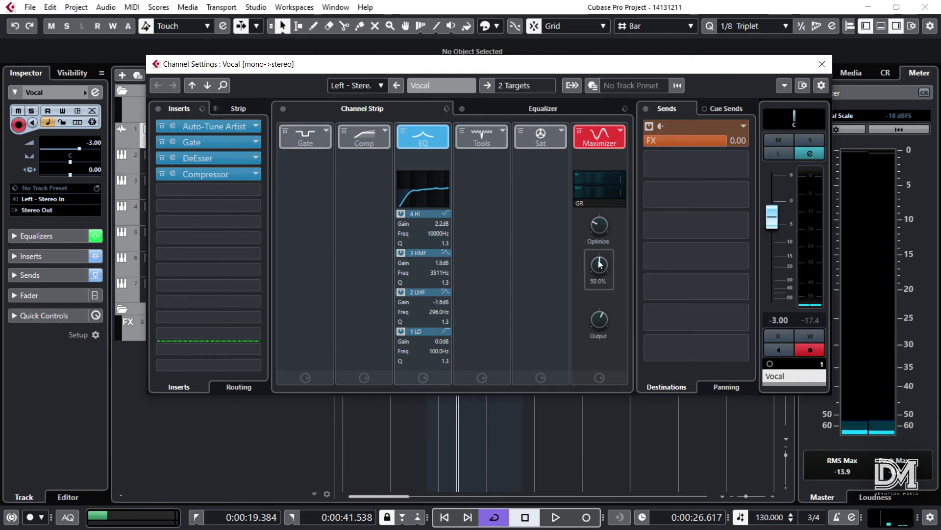
- Close the Vocal channel settings and set the Vocal track's volume to -3
click(822, 65)
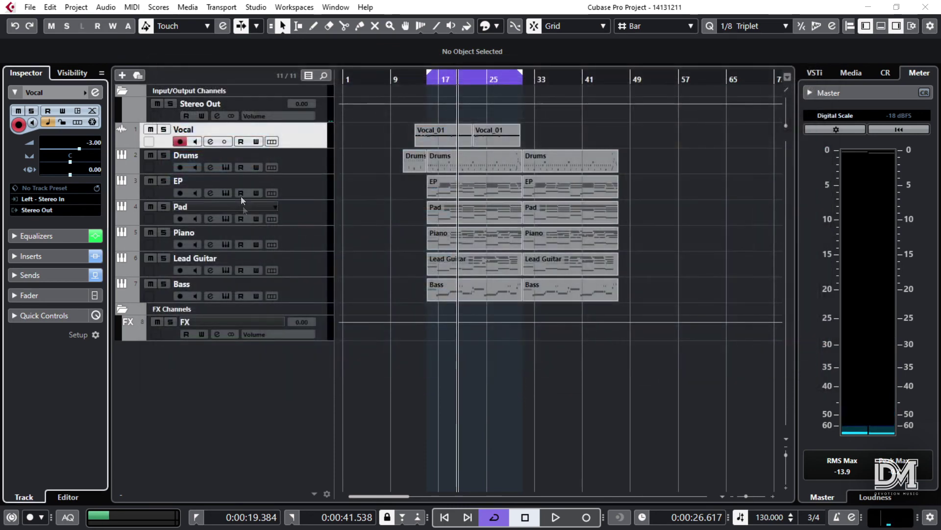
right_click(102, 140)
key(Escape)
scroll(84, 142, up, 1)
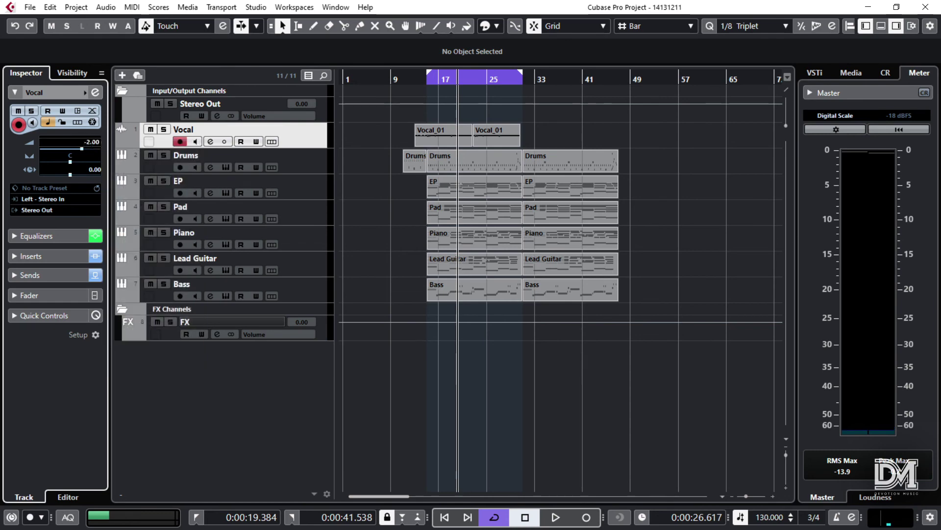
double_click(92, 142)
text(-3)
key(Return)
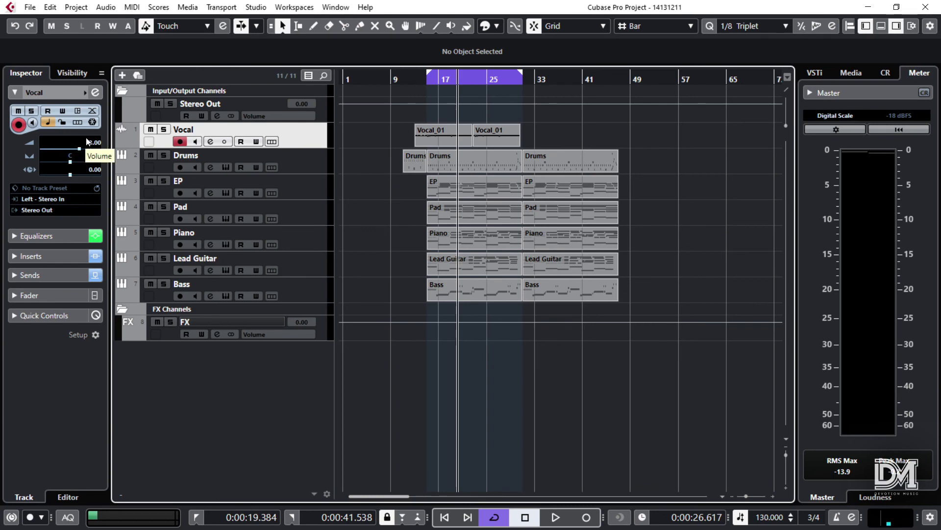
- Listen to the mix with the Vocal track's volume setting, and return the playback cursor to the start of the first Vocal_01 clip
key(space)
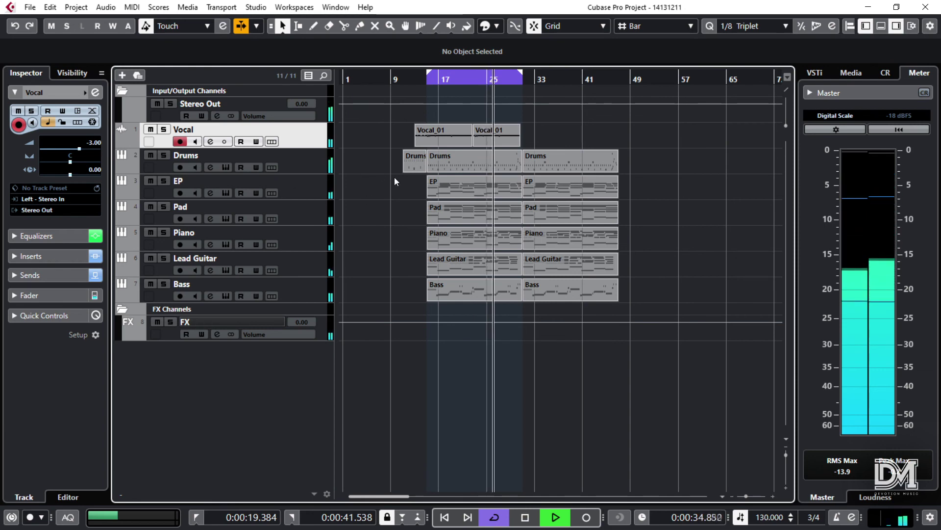
key(space)
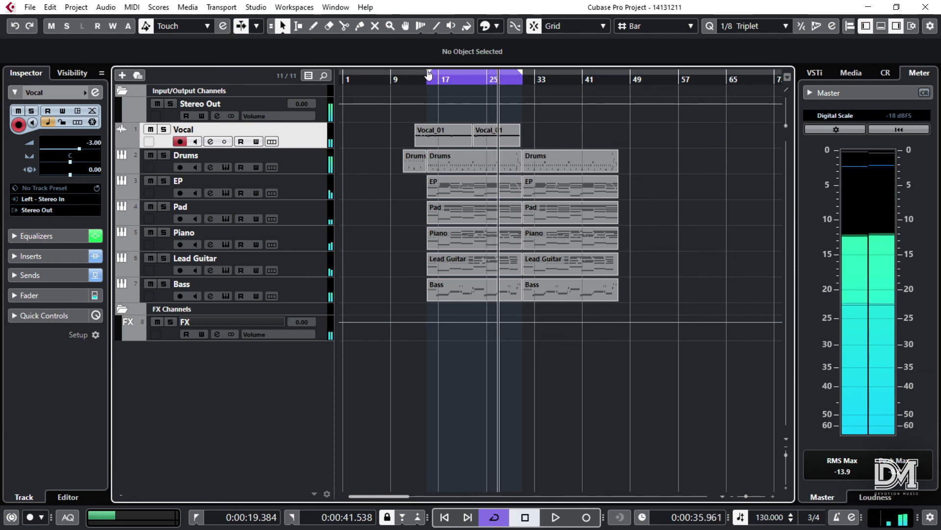
click(410, 79)
click(415, 79)
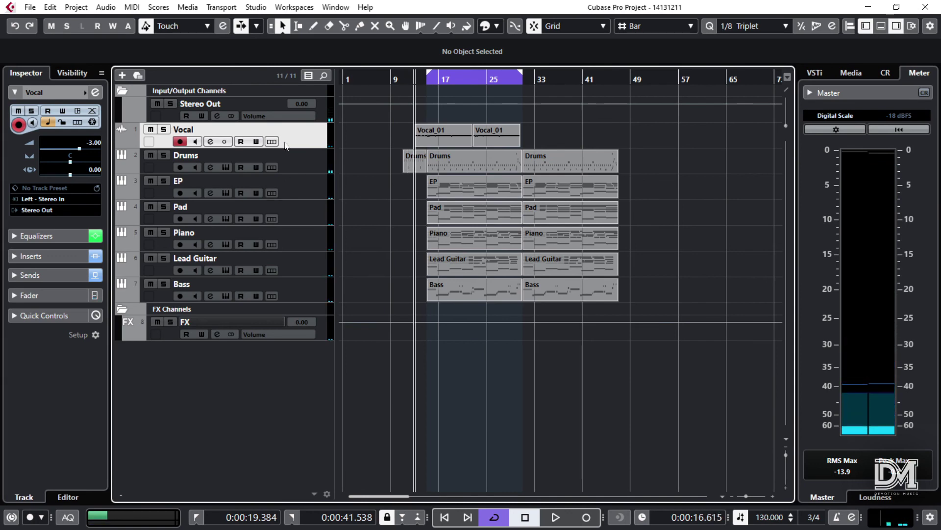
- Review the insert effects on the Vocal track and the FX channel, and return to the Vocal track's basic settings
click(54, 255)
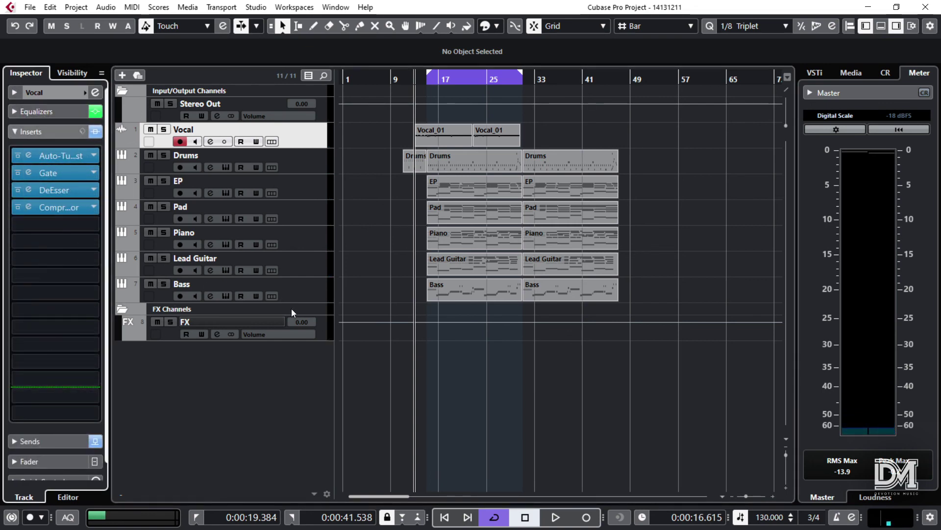
click(232, 317)
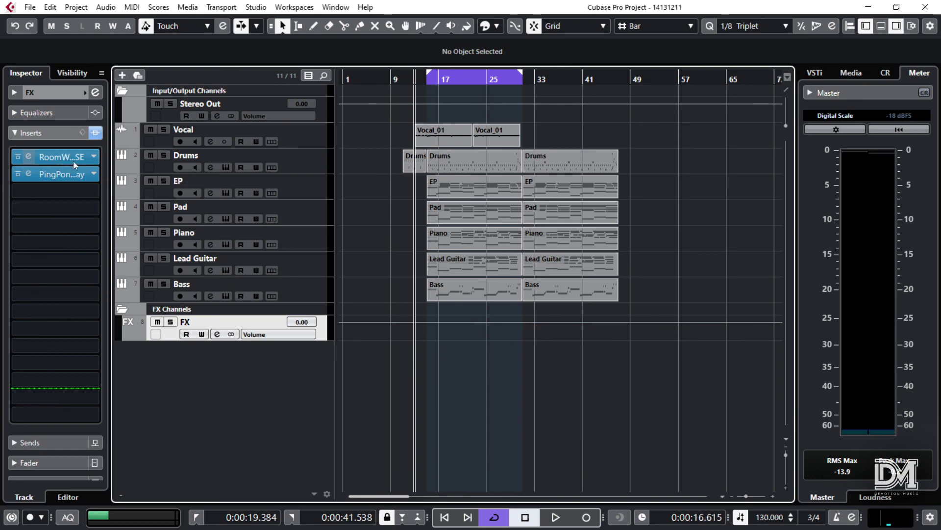
click(297, 139)
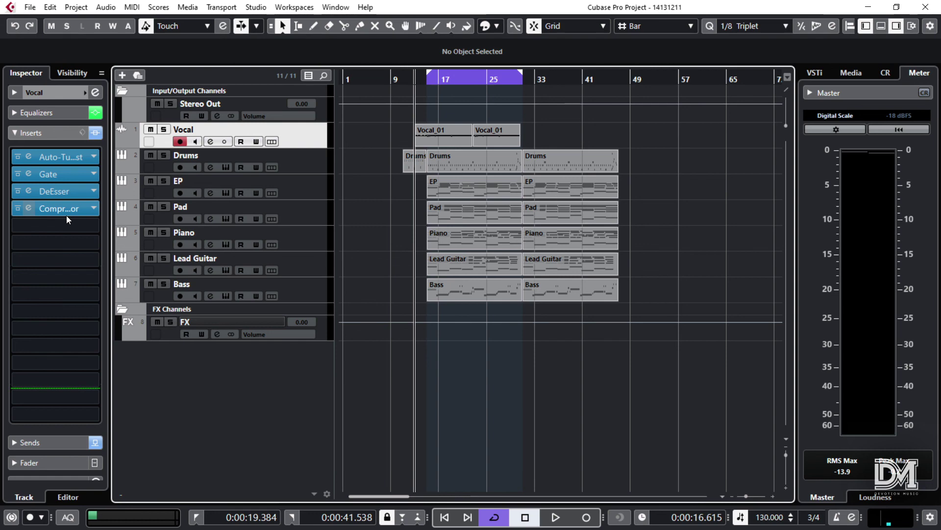
click(51, 95)
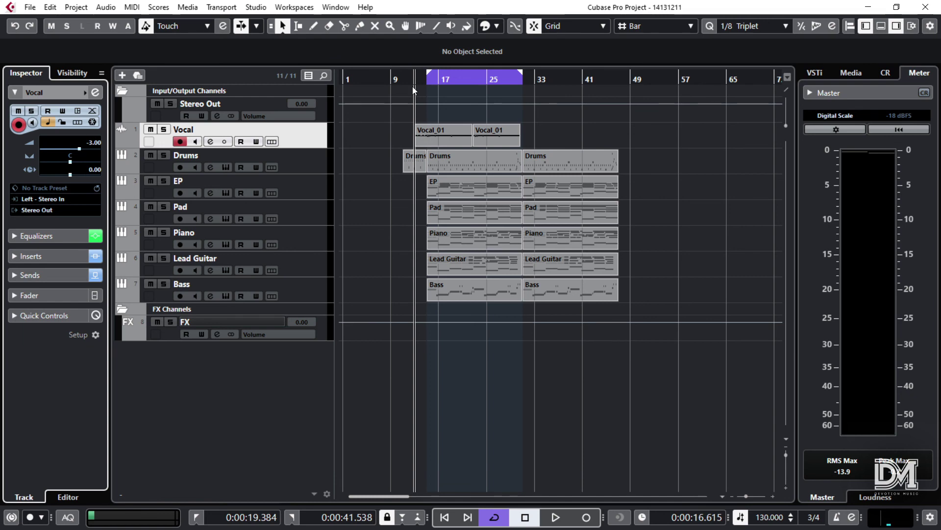
- Play the finished mix from the start of the vocal through the loop range, and stop playback
key(space)
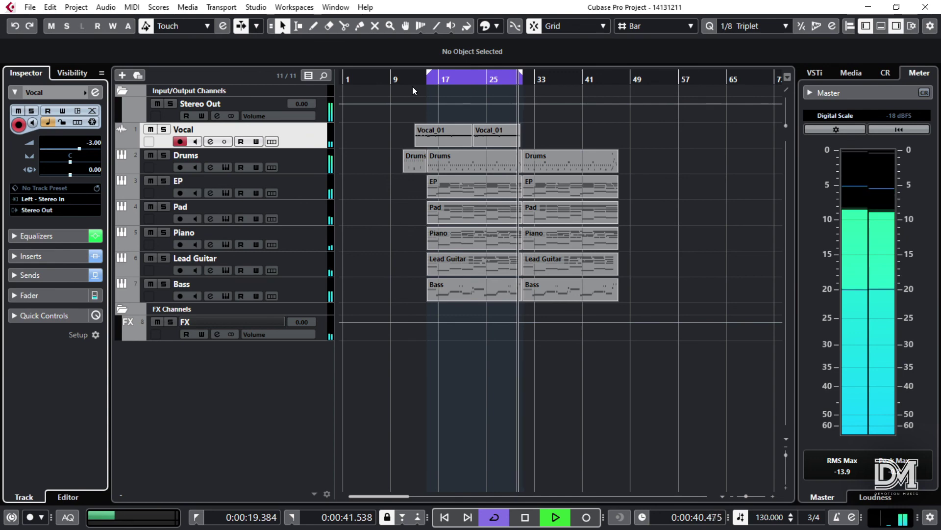
key(space)
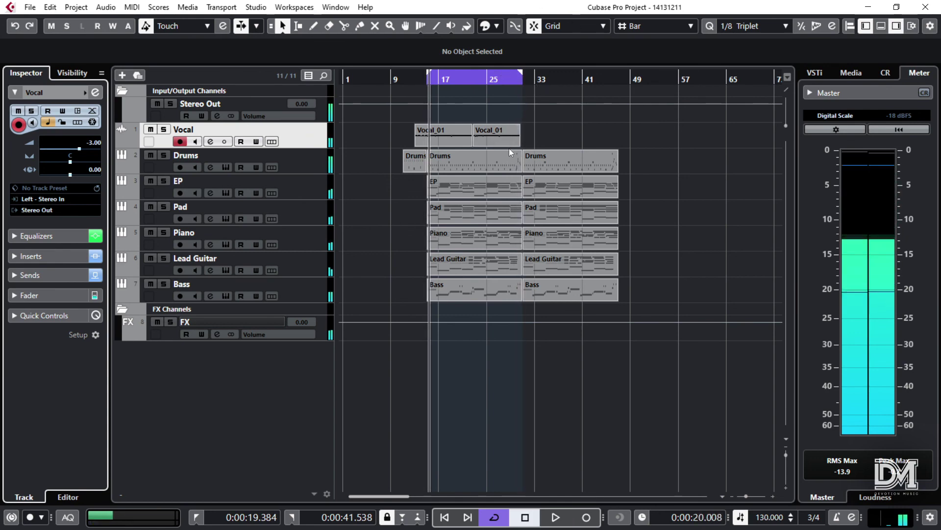